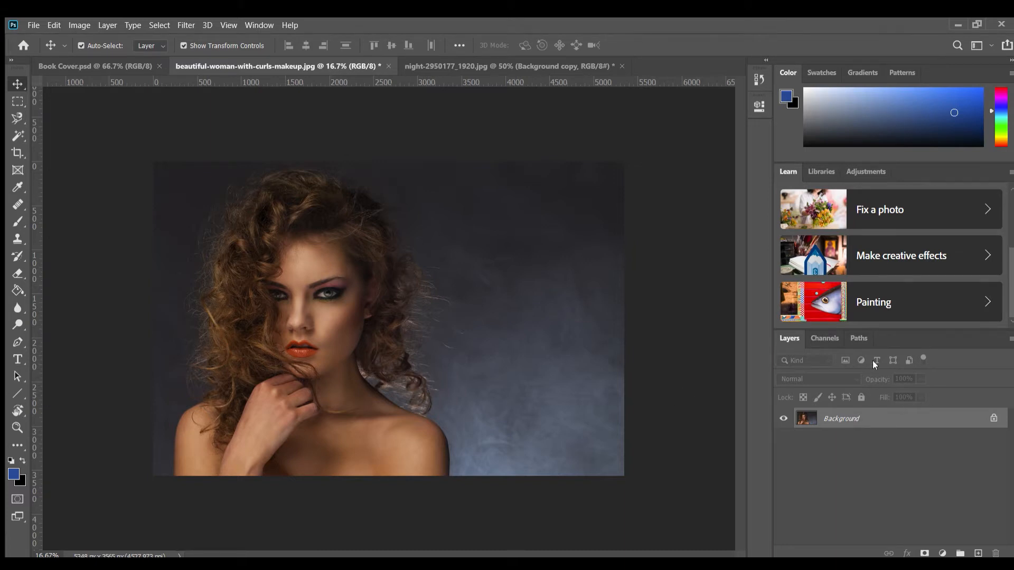
Duplicate the Background layer and rename the copy Auto Color
key("ctrl+j")
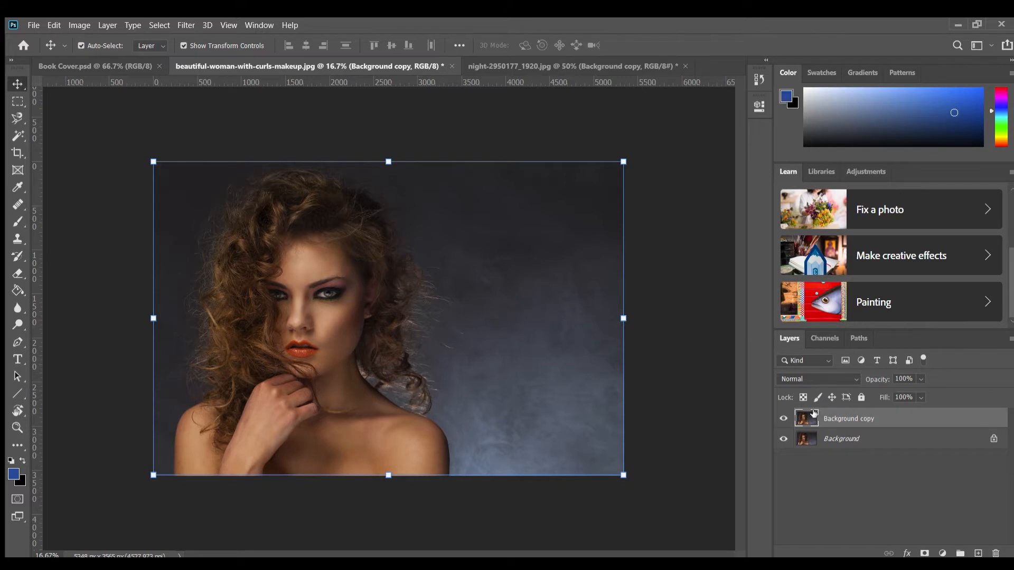
double_click(861, 420)
type("Auto Color")
left_click(841, 467)
Duplicate the Background layer twice more and rename the copy directly above Background to Auto Tone
left_click(841, 437)
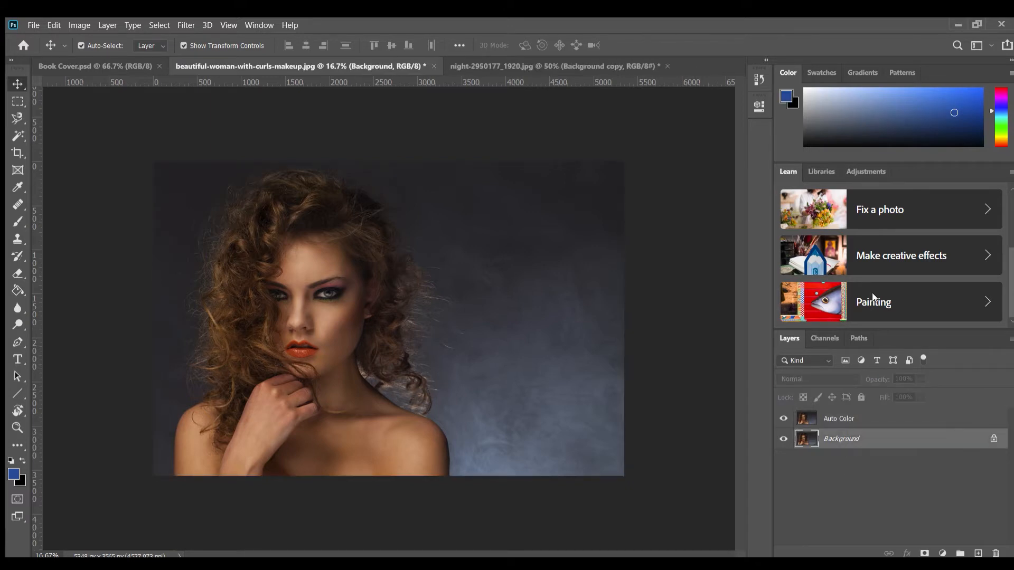
key("ctrl+j")
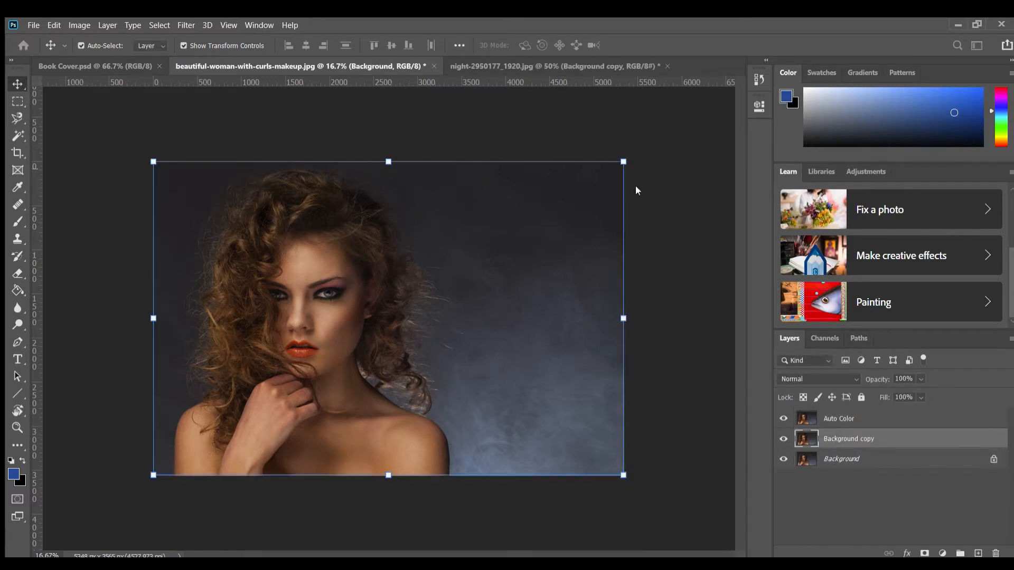
left_click(851, 458)
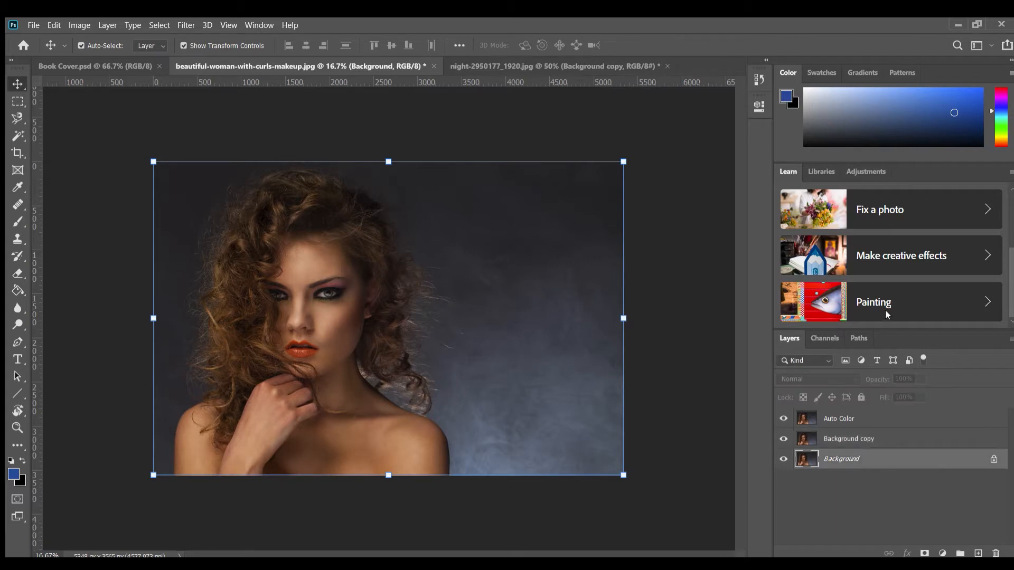
key("ctrl+j")
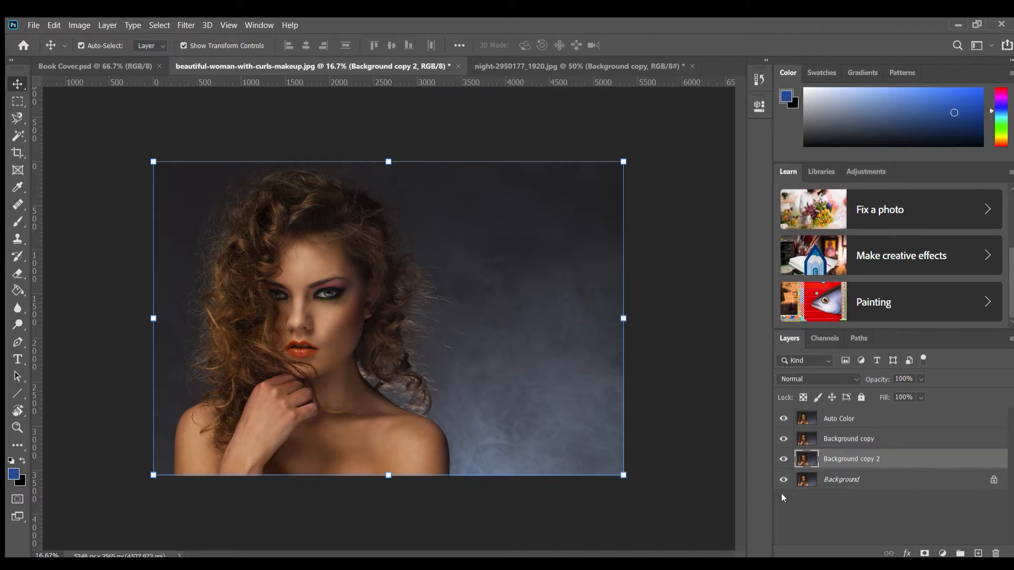
double_click(850, 457)
type("Auto Tone")
key("Return")
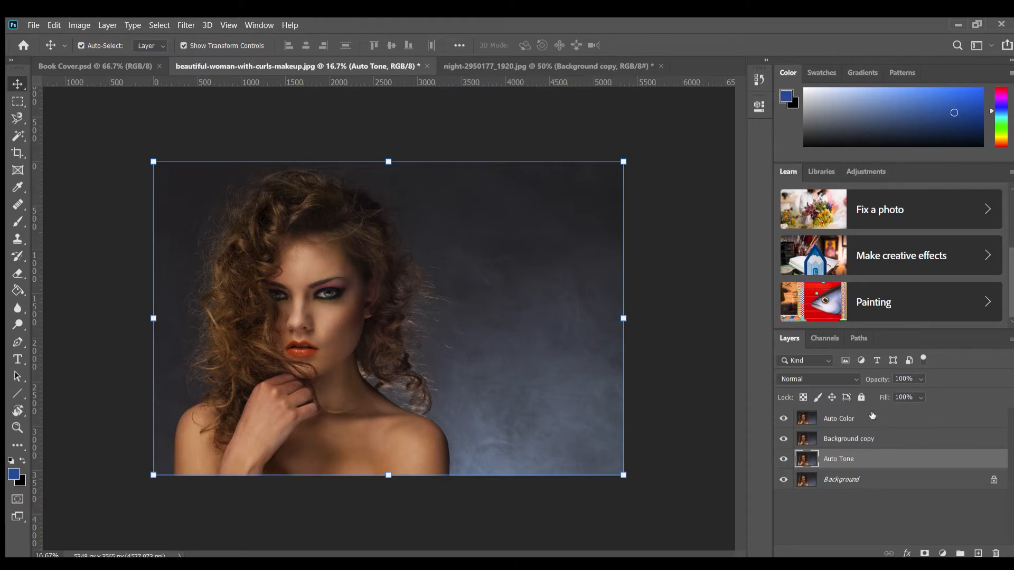
Move the Auto Color layer below the remaining Background copy and rename that copy Auto Contrast
left_click_drag(872, 416, 868, 440)
double_click(851, 417)
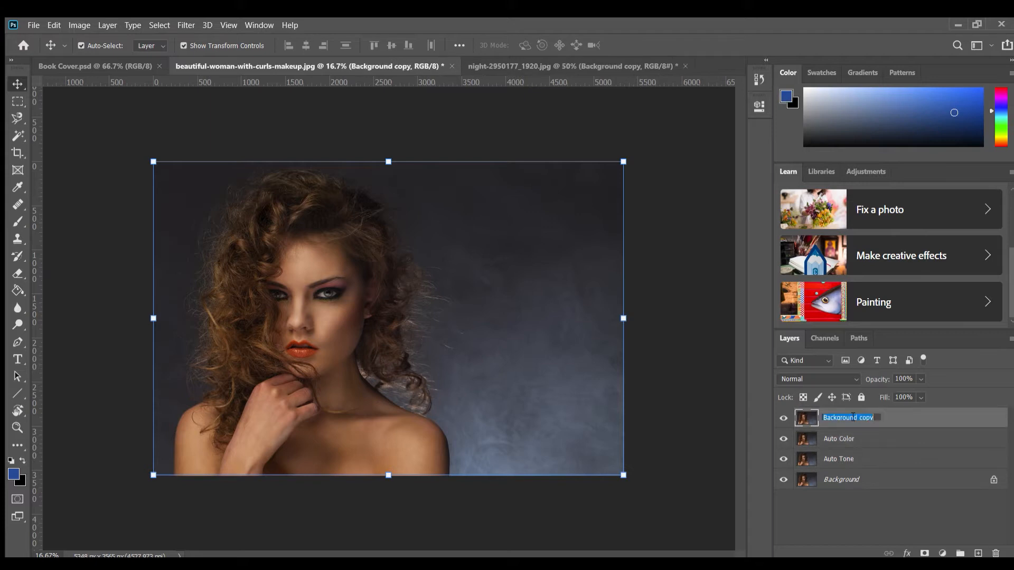
type("Auto Contrast")
left_click(842, 475)
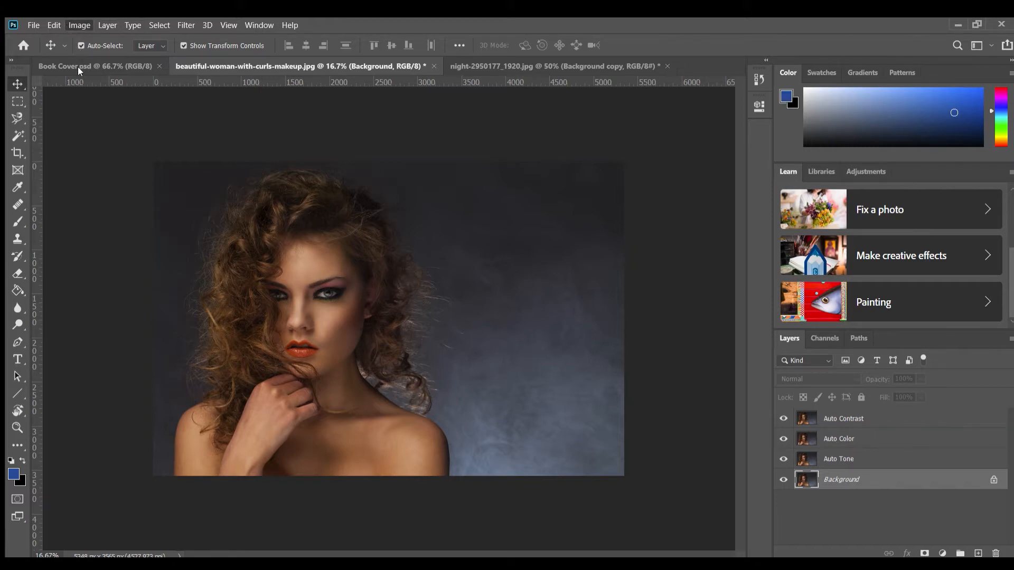
Apply the Auto Tone correction to the Auto Tone layer and hide the Auto Contrast and Auto Color layers
left_click(816, 444)
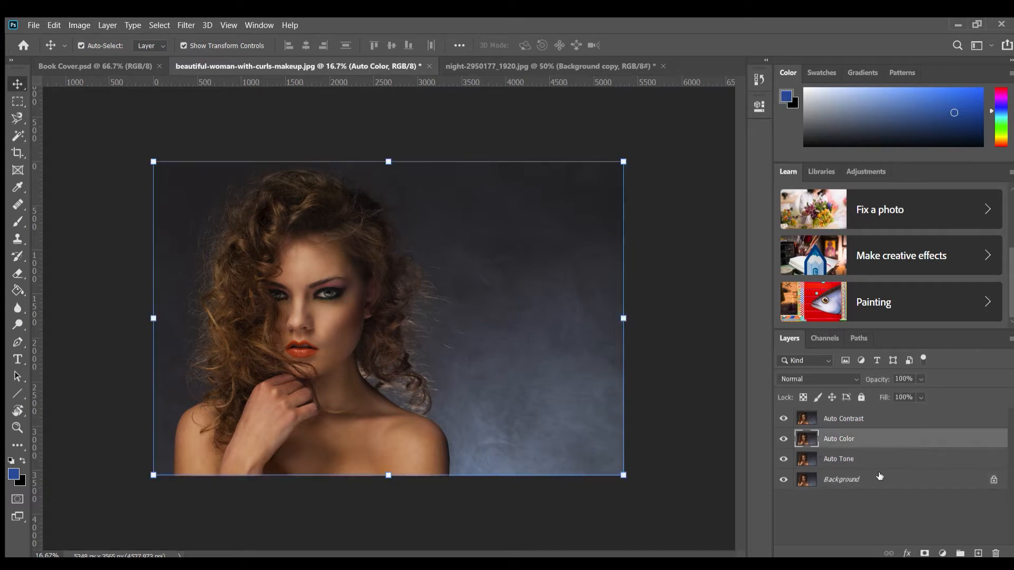
left_click(872, 463)
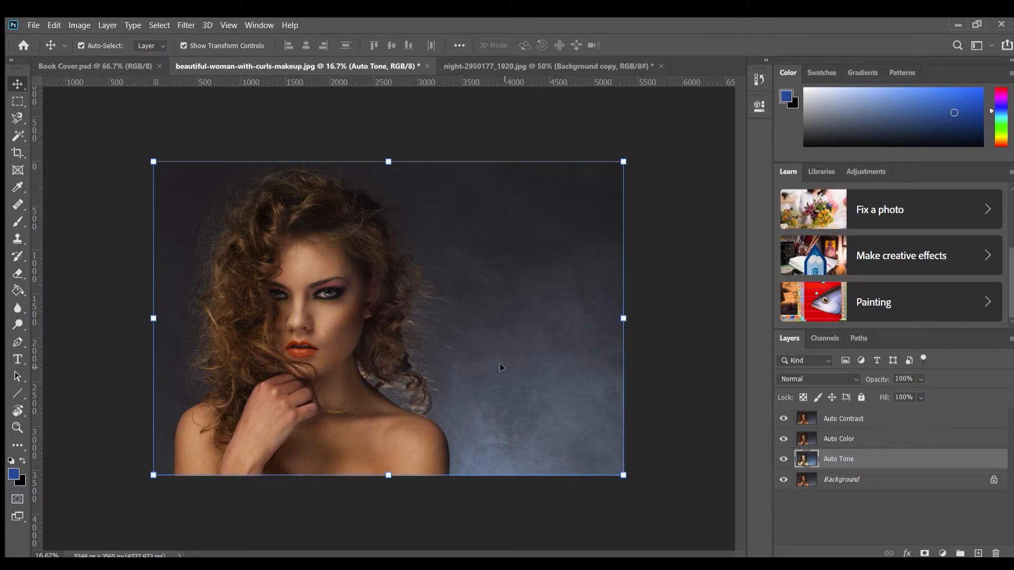
left_click(783, 419)
left_click(784, 438)
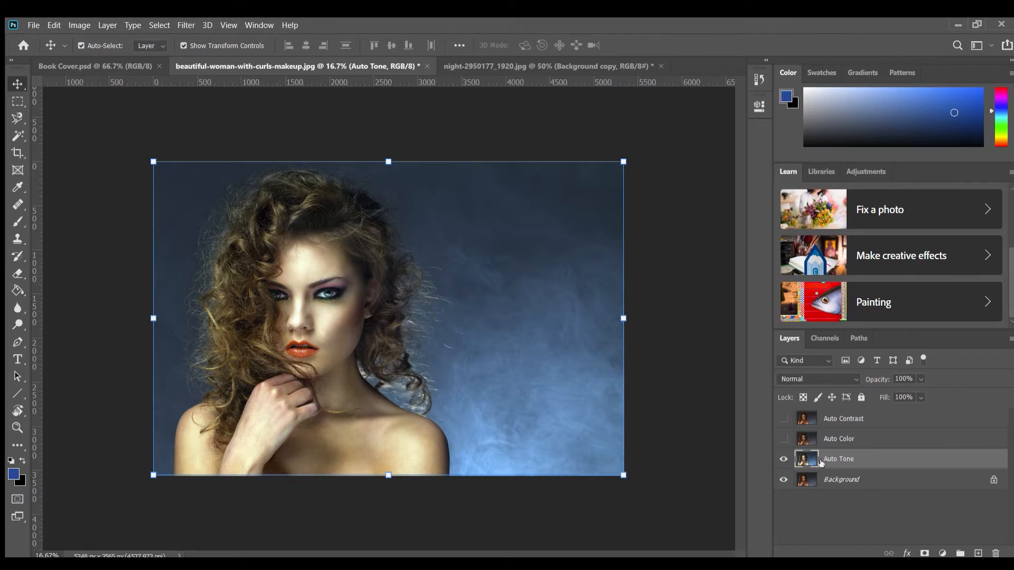
Show the Auto Color layer and apply the Auto Color correction to it
left_click(784, 439)
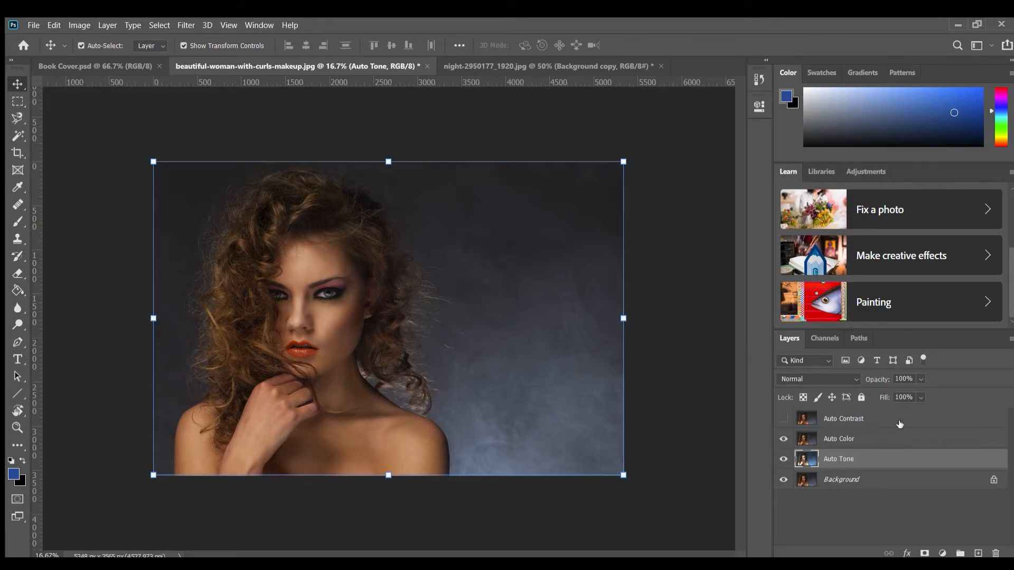
left_click(864, 436)
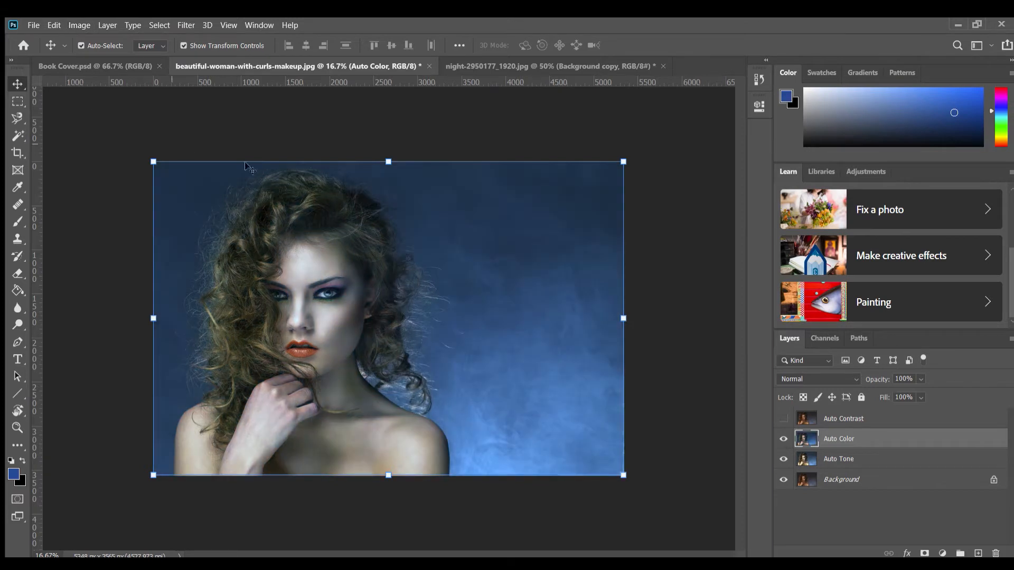
left_click(694, 385)
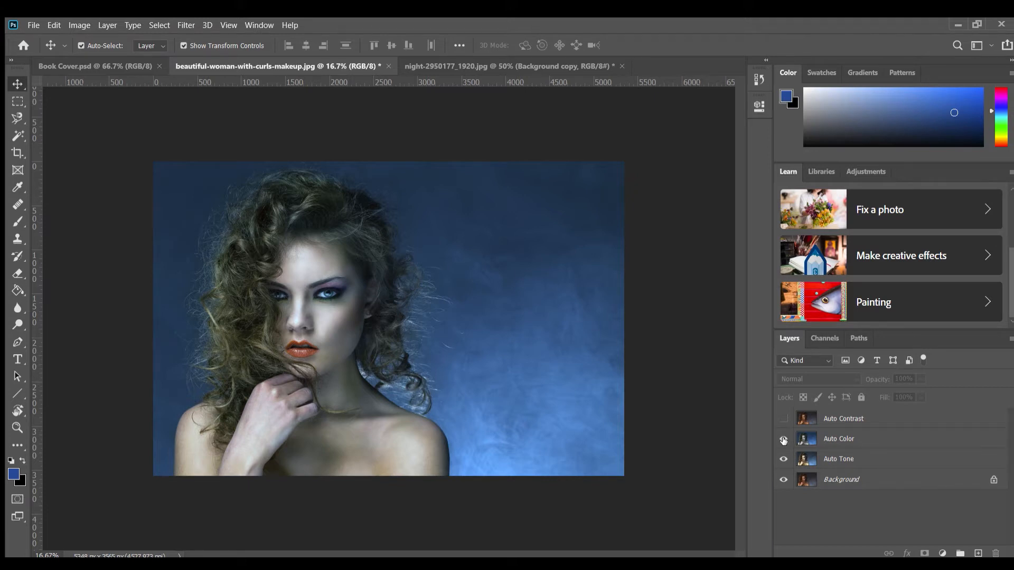
Compare the Auto Color and Auto Tone layers with the original by toggling their visibility
left_click(783, 439)
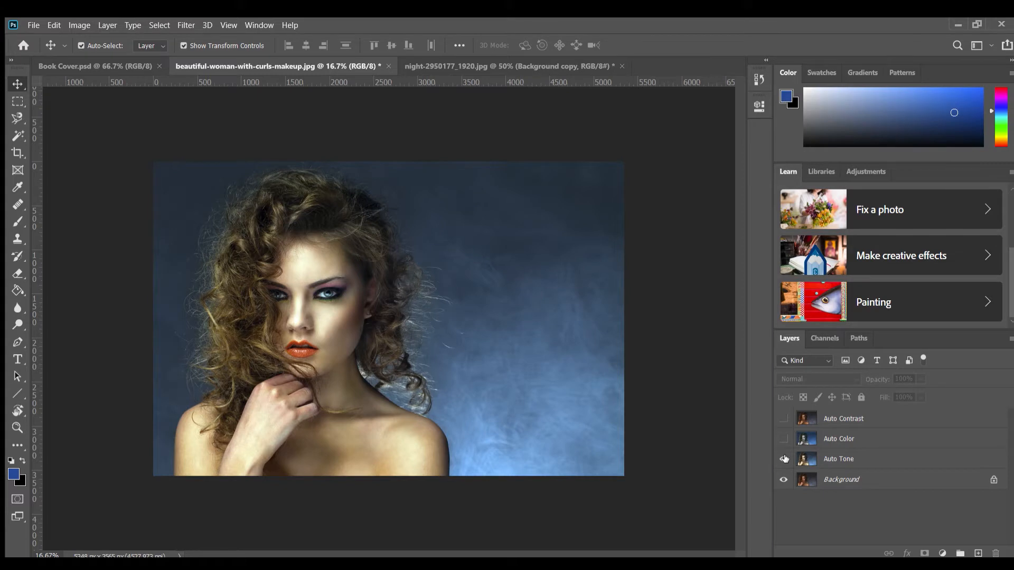
left_click(784, 459)
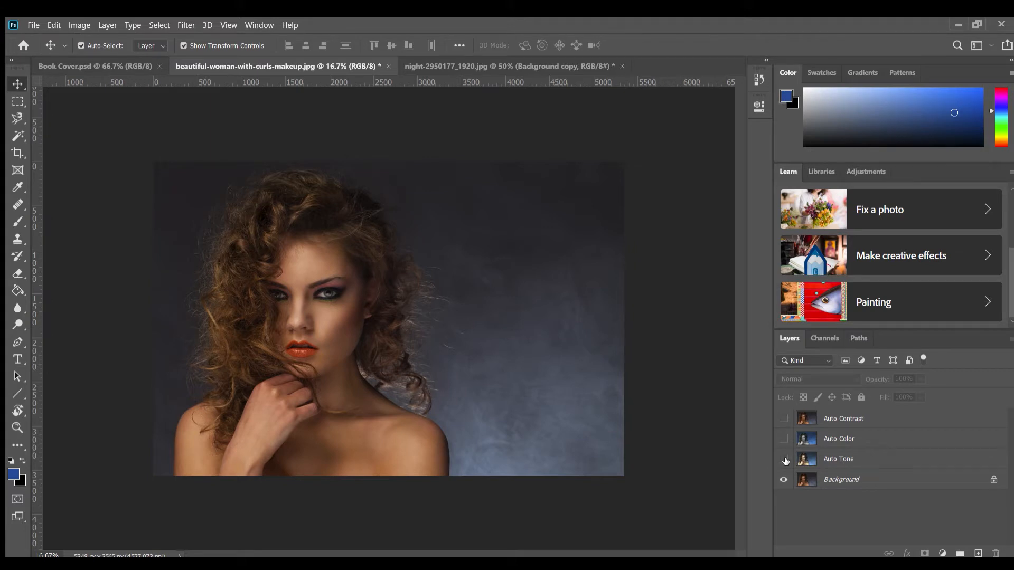
left_click(785, 459)
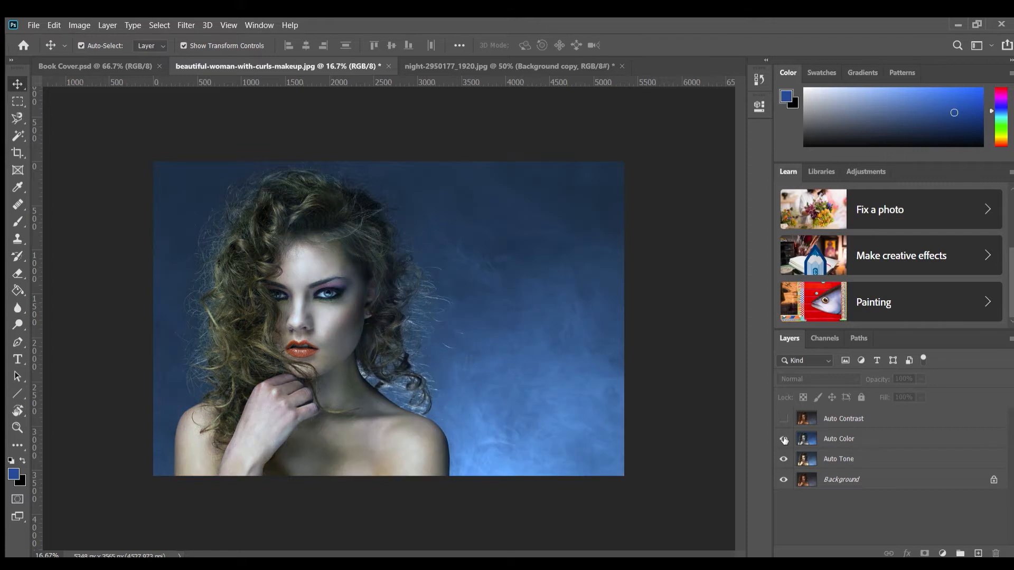
Show the Auto Contrast layer and apply the Auto Contrast correction to it
left_click(784, 418)
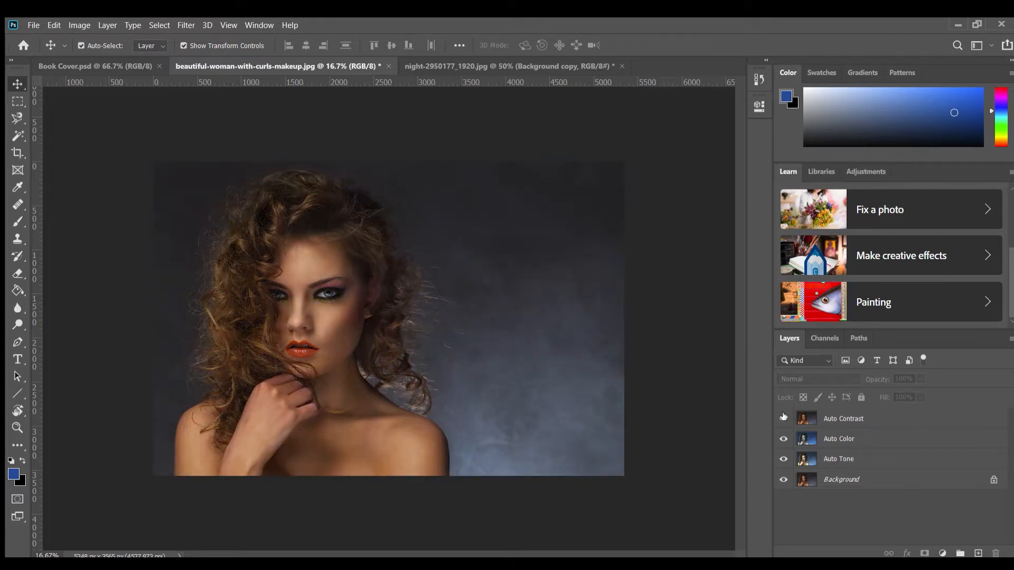
left_click(856, 419)
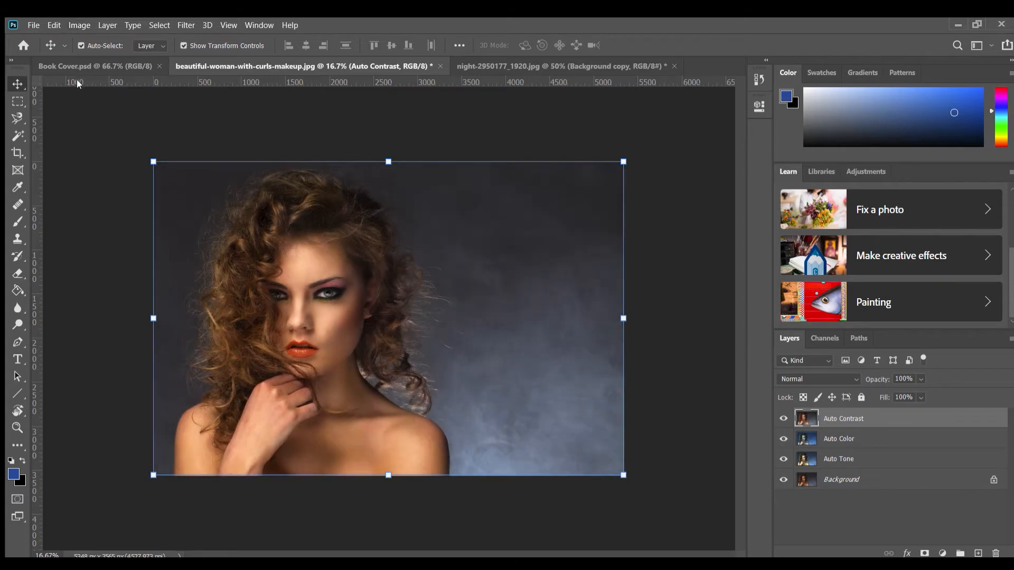
left_click(675, 439)
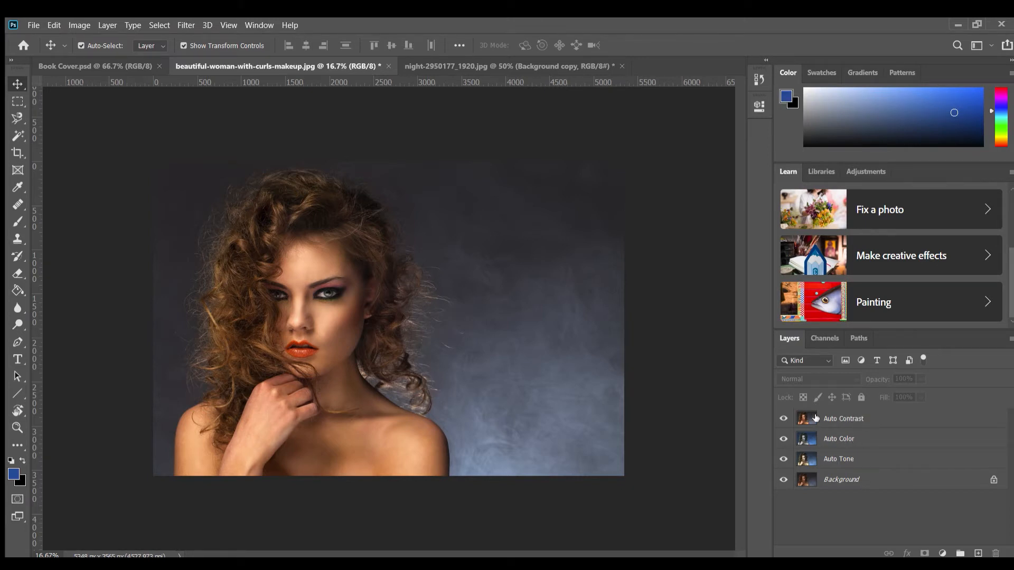
Compare the three corrected layers, hiding Auto Color and Auto Tone and leaving only Auto Contrast shown above the Background
left_click(784, 418)
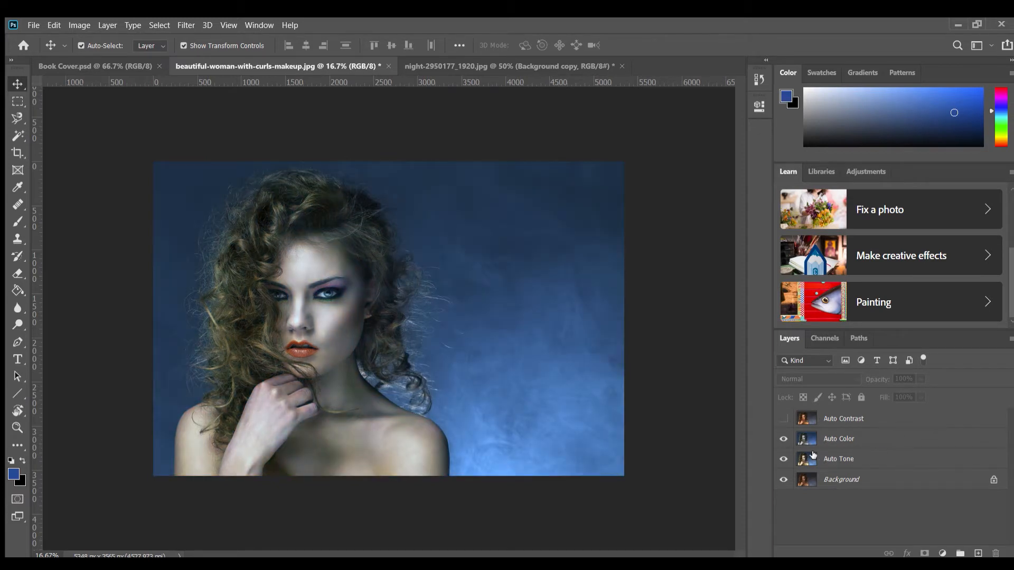
left_click(784, 439)
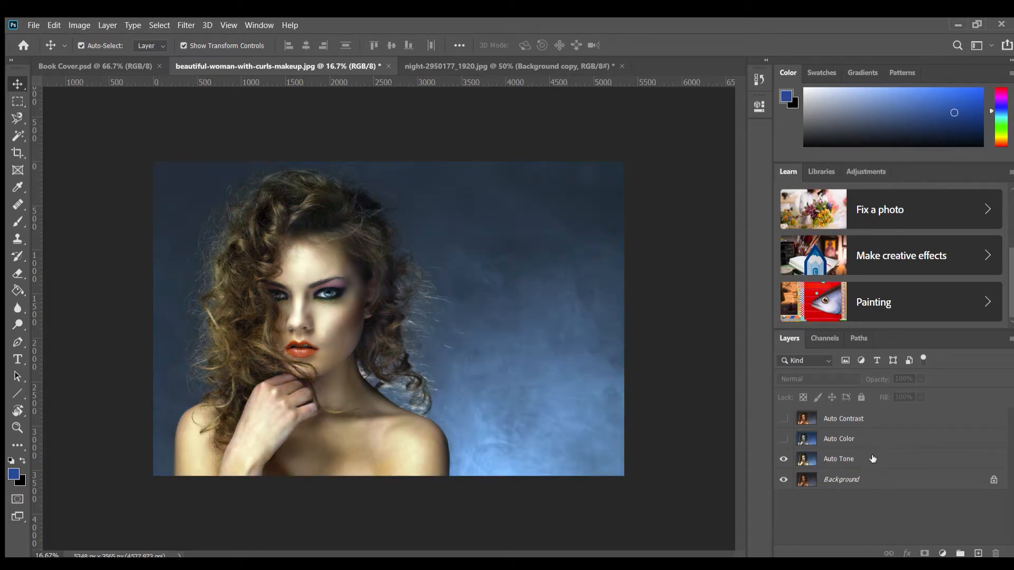
left_click(783, 418)
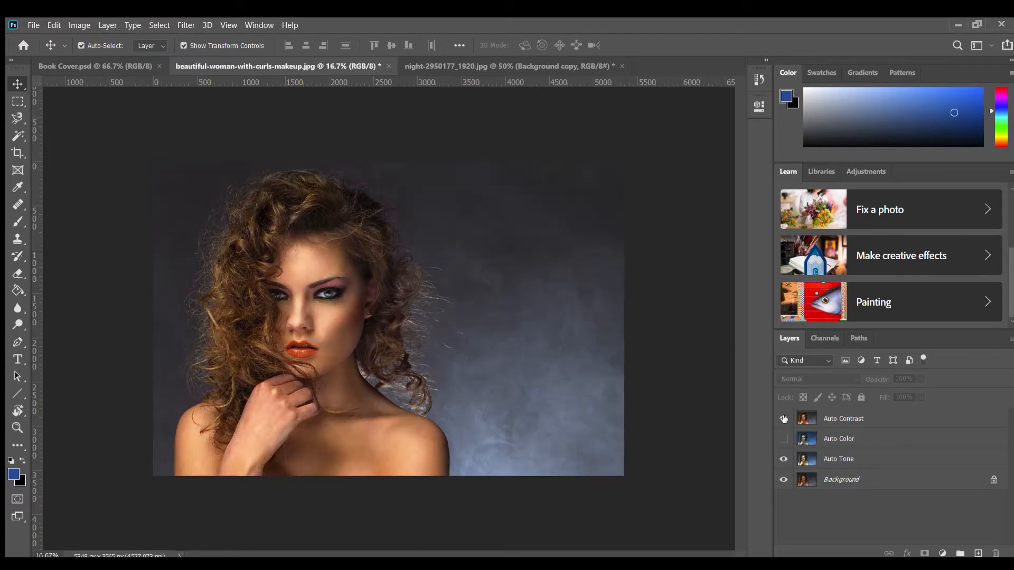
left_click(784, 419)
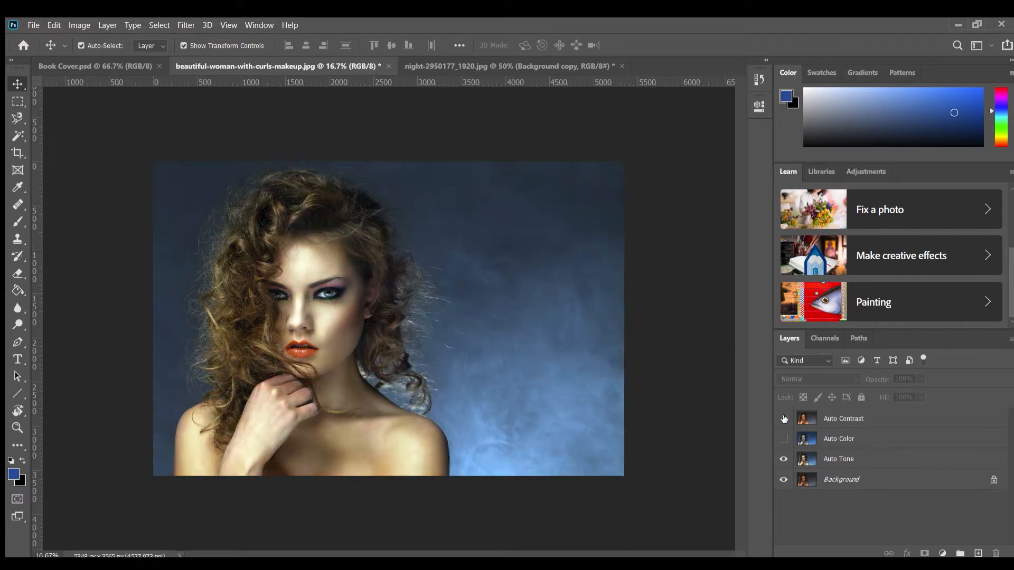
left_click(784, 459)
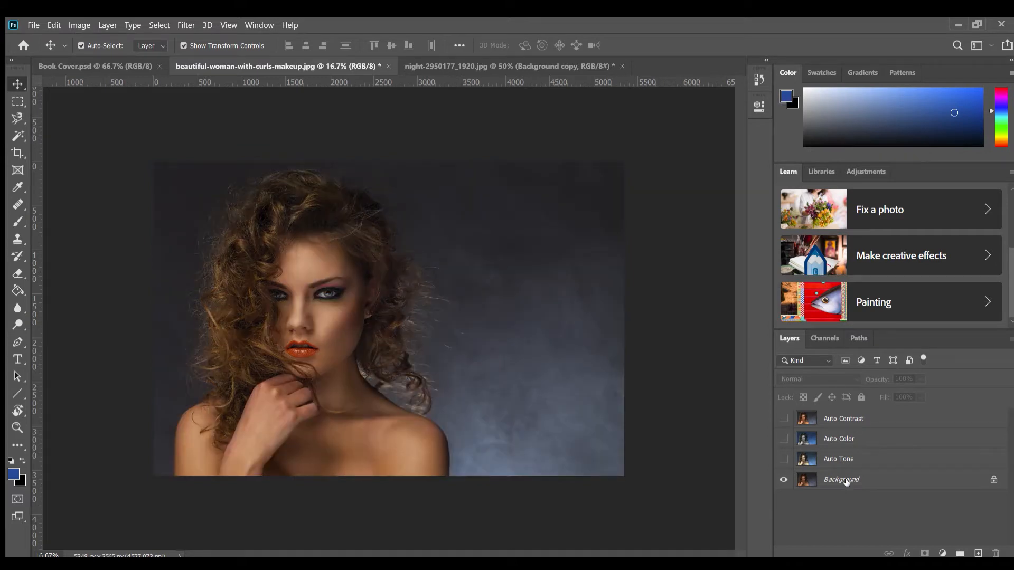
left_click(783, 420)
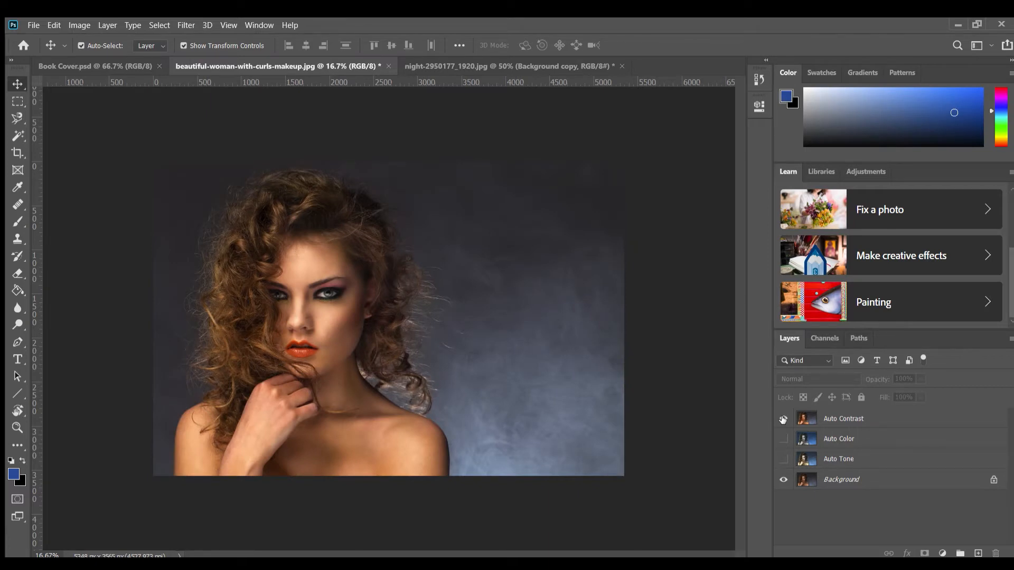
Toggle the Auto Contrast layer's visibility repeatedly to compare it with the original photo
left_click(783, 420)
left_click(783, 419)
left_click(783, 419)
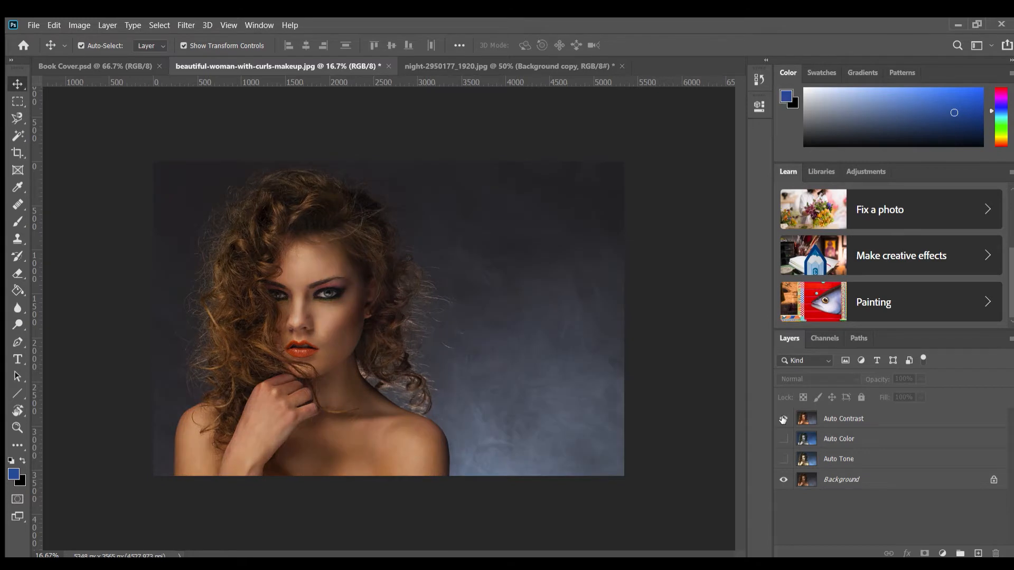
left_click(783, 419)
left_click(783, 419)
left_click(783, 419)
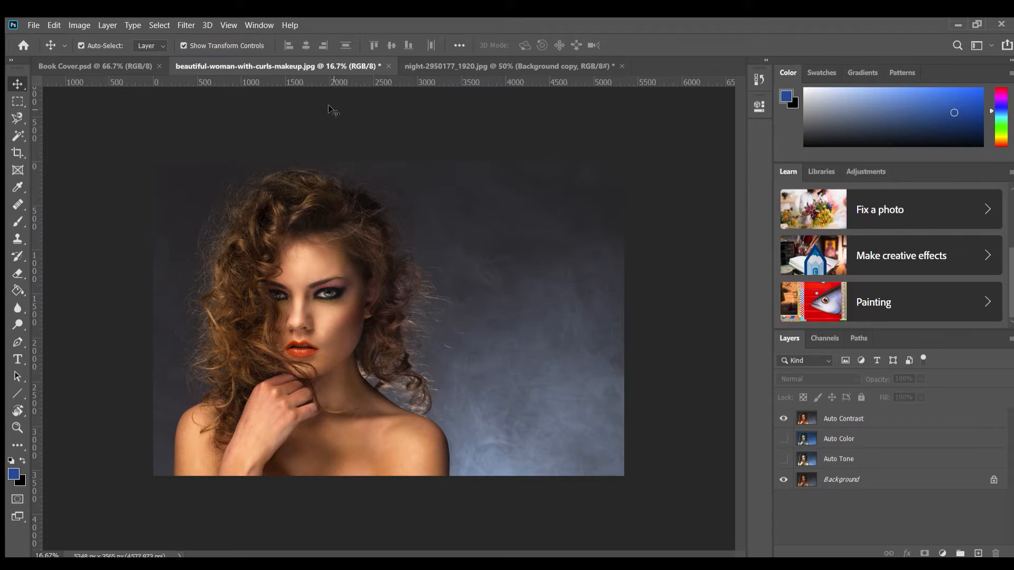
Make a full-height rectangular marquee selection around the woman, from the photo's left edge to just past her shoulder
left_click(18, 101)
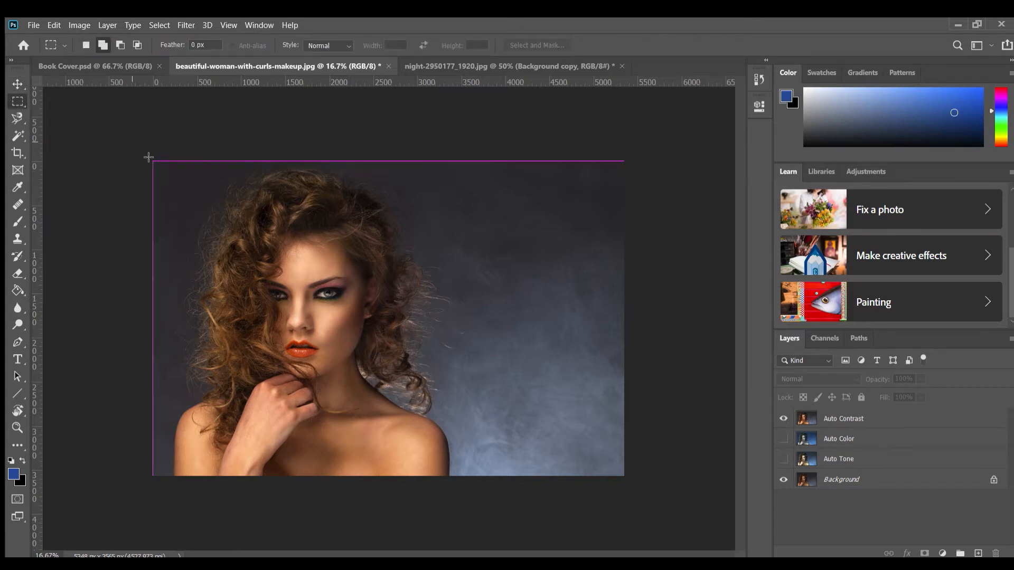
left_click_drag(152, 161, 482, 533)
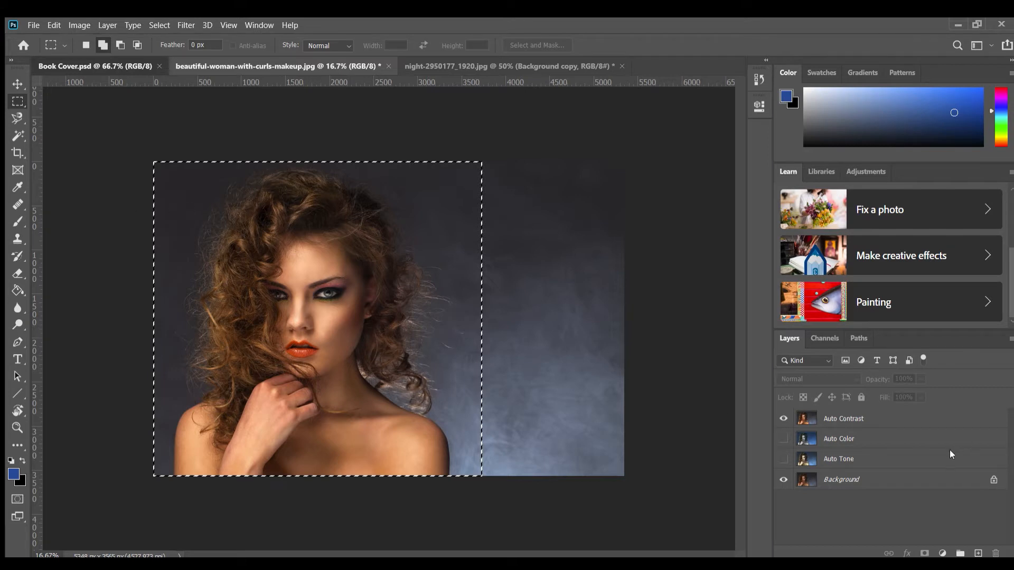
Transfer the selected area of the Auto Contrast layer into the Book Cover.psd document as a new layer
left_click(95, 66)
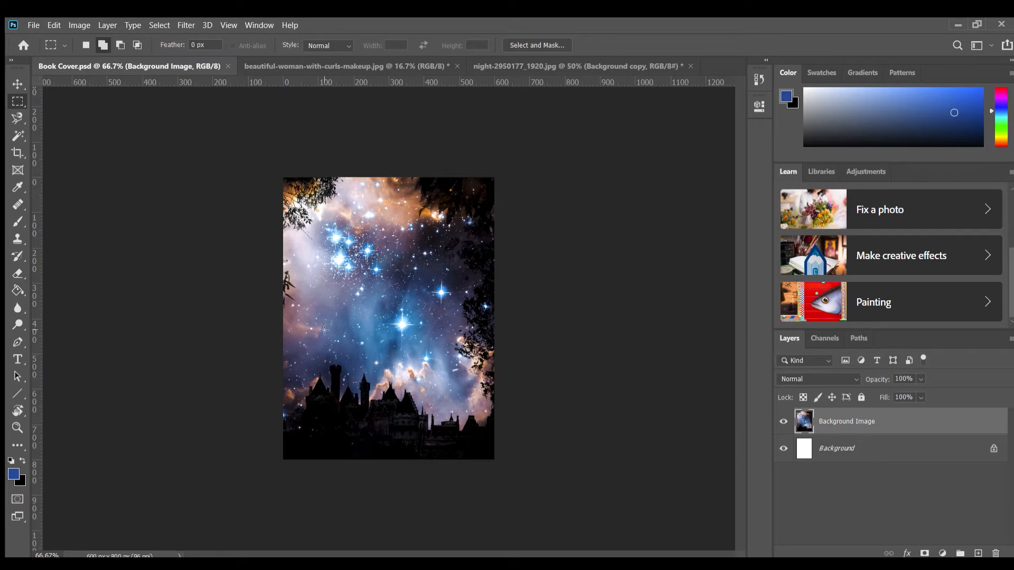
left_click(309, 66)
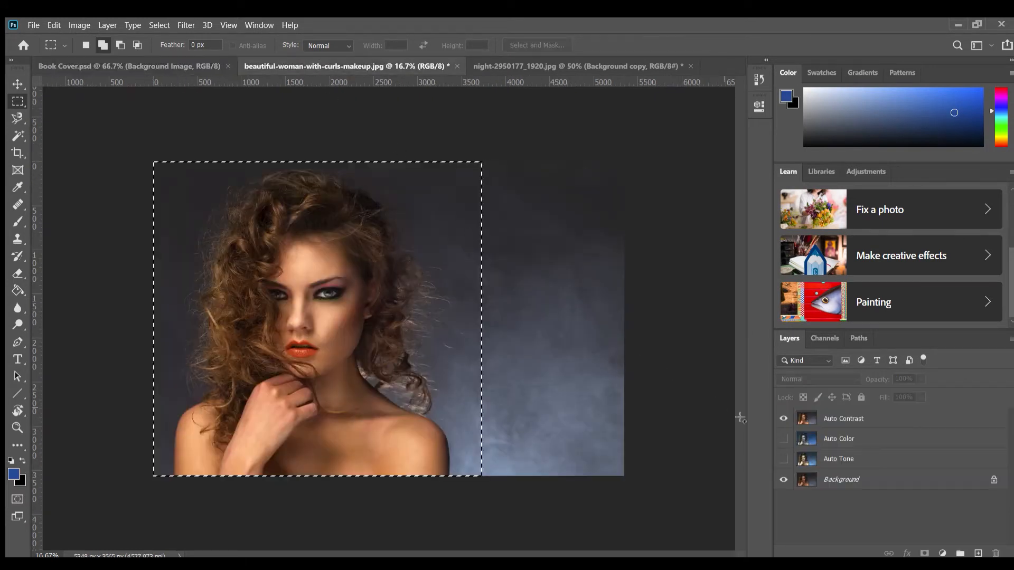
left_click(845, 418)
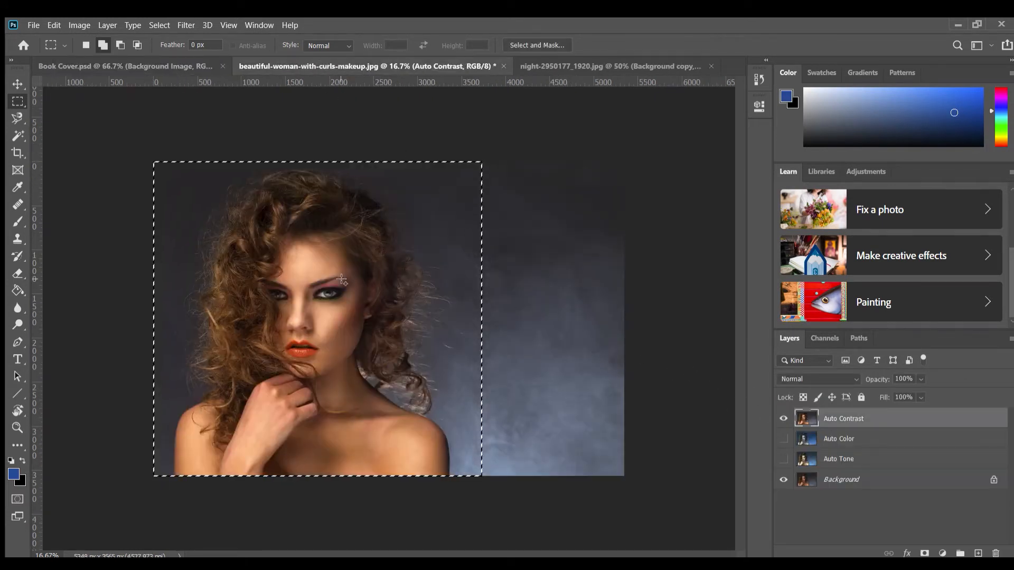
left_click(17, 84)
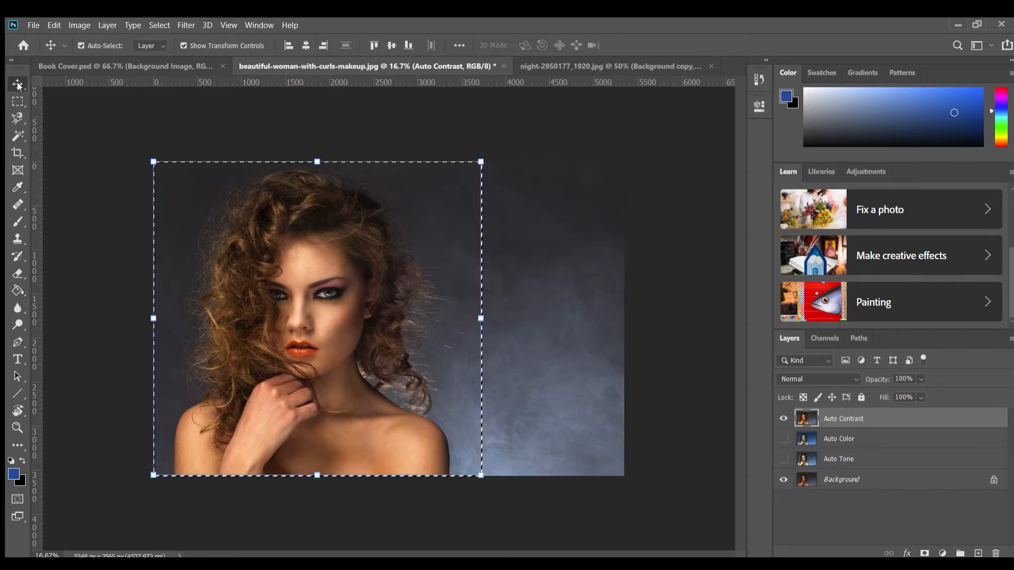
left_click_drag(286, 270, 413, 372)
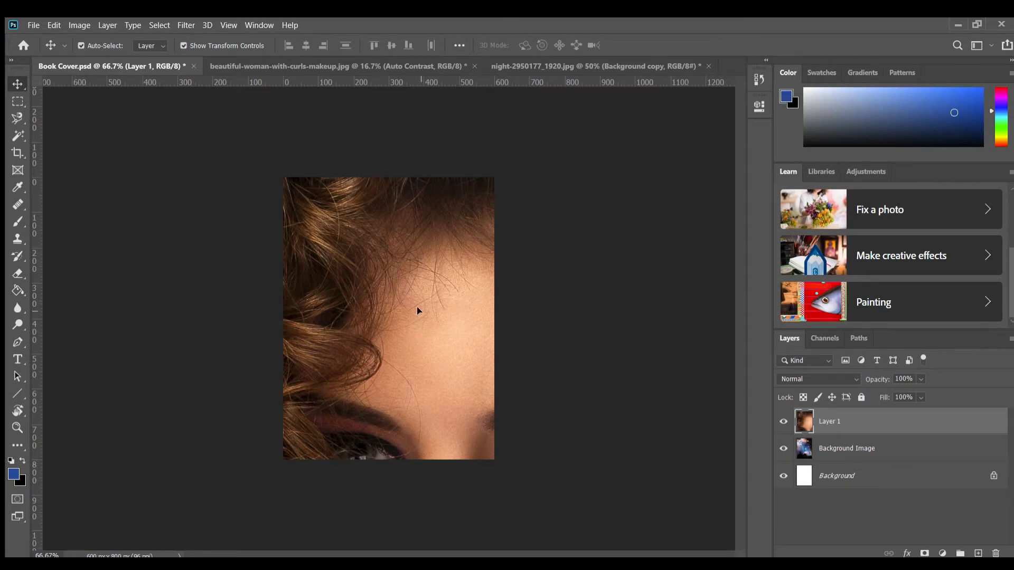
Shrink the woman's layer proportionally to about 22.52%, fitting its top and bottom to the full height of the book cover
key("ctrl")
key("ctrl+minus")
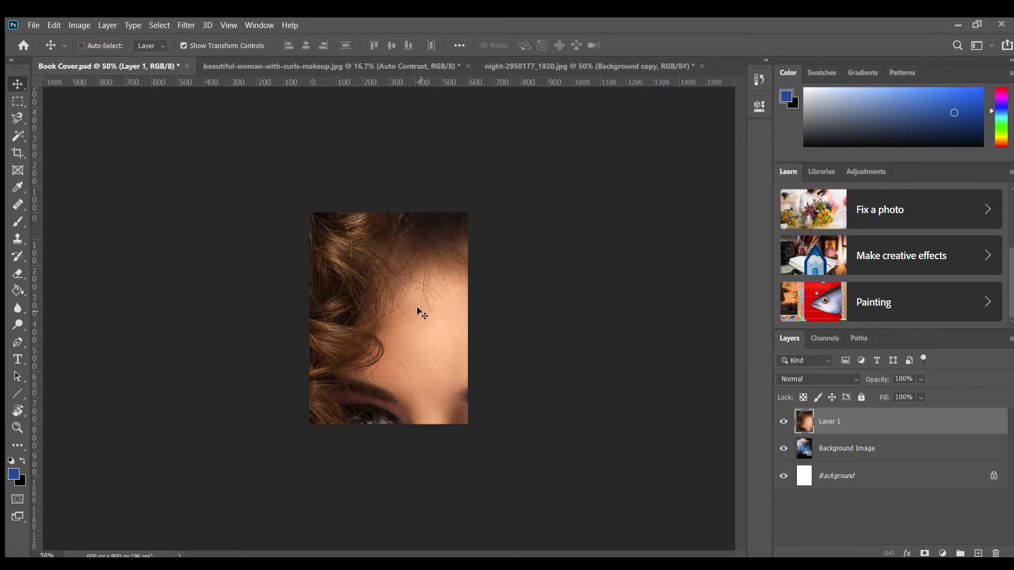
key("ctrl+minus")
key("ctrl+minus")
key("ctrl+minus")
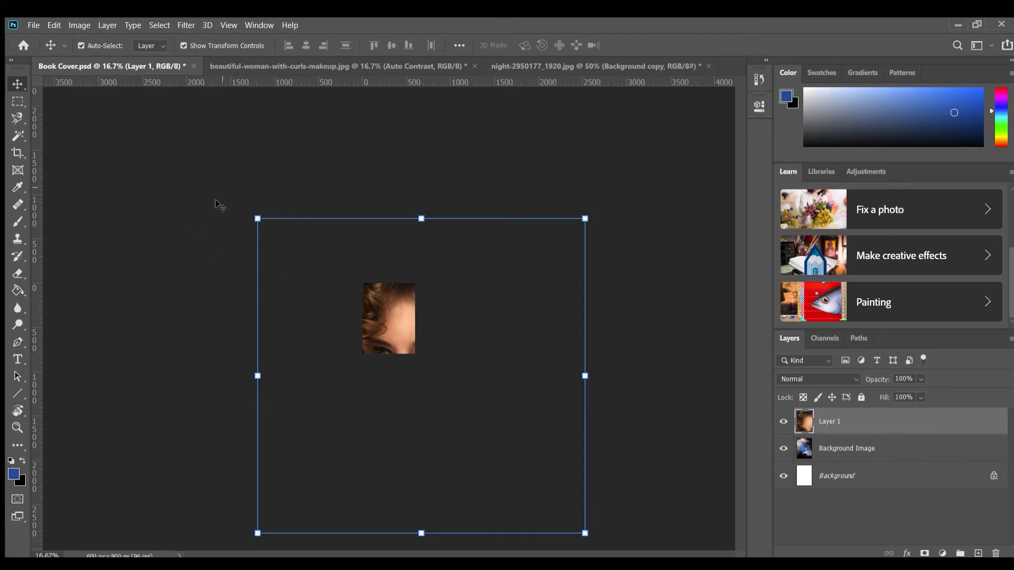
left_click(257, 218)
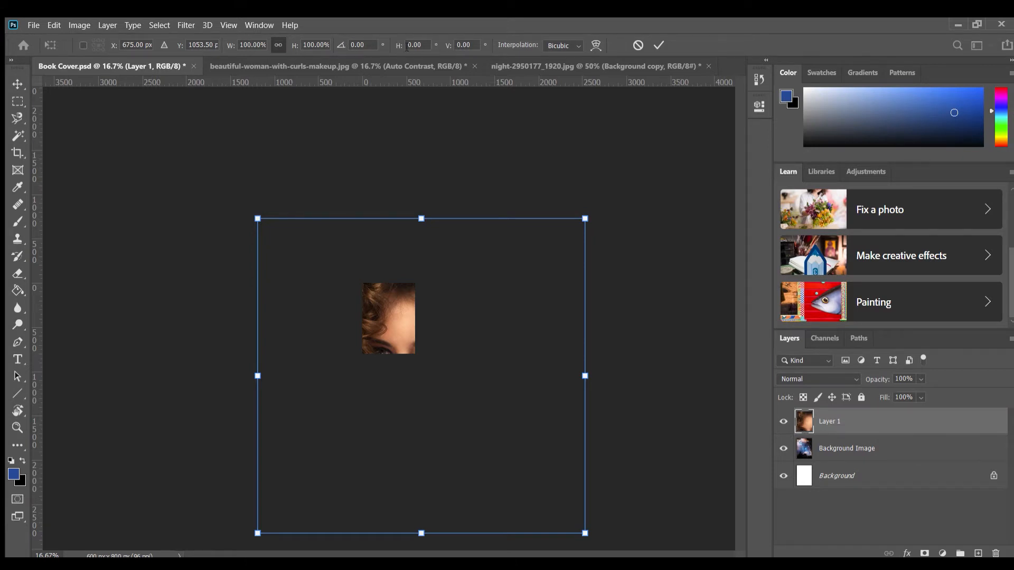
left_click(276, 41)
left_click_drag(421, 218, 416, 279)
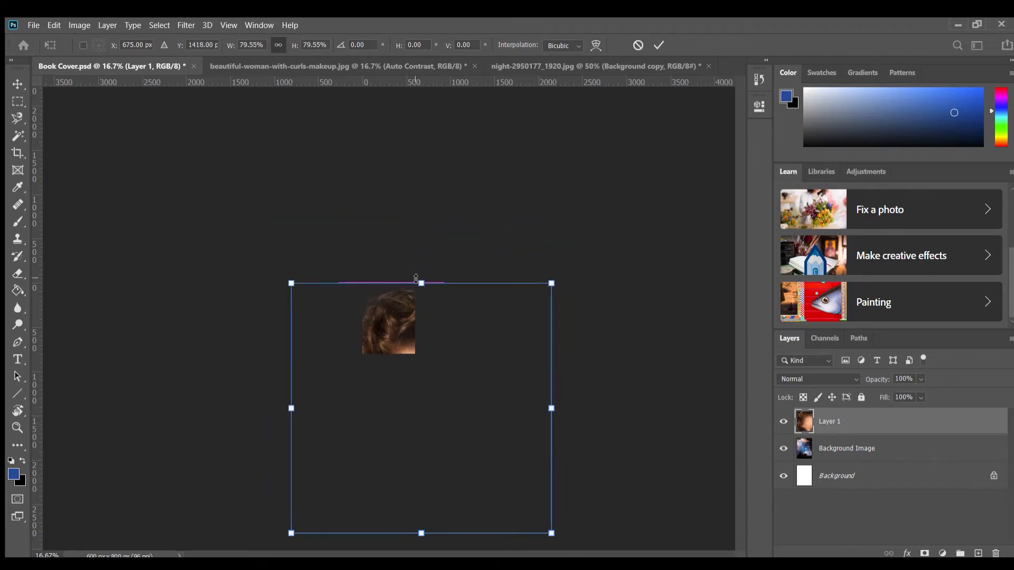
left_click_drag(427, 533, 362, 330)
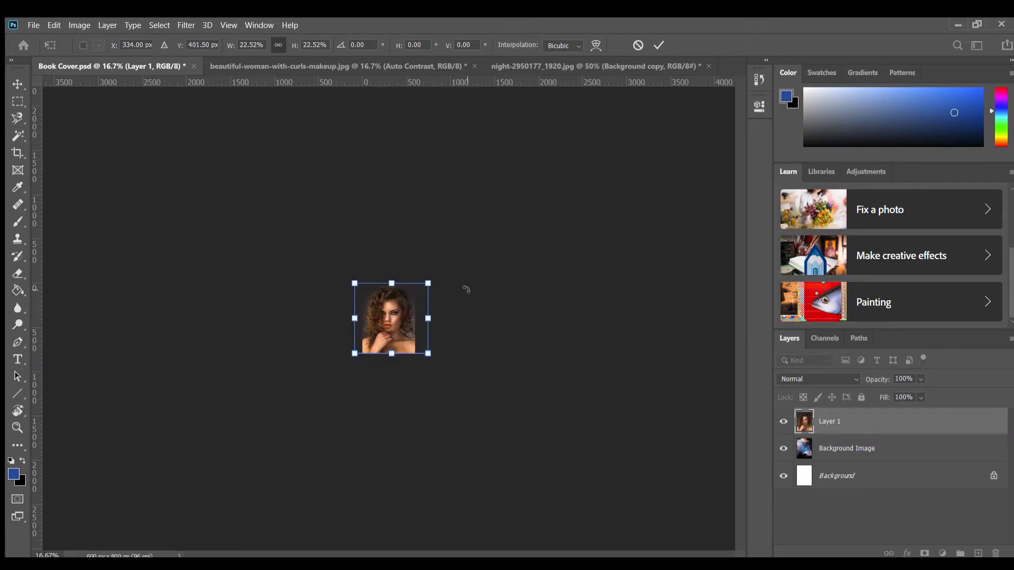
Scale the woman down to about 17.99%, keeping her on the cover's bottom edge, and shift her left to about X 307 px
key("ctrl+plus")
key("ctrl+plus")
key("ctrl+plus")
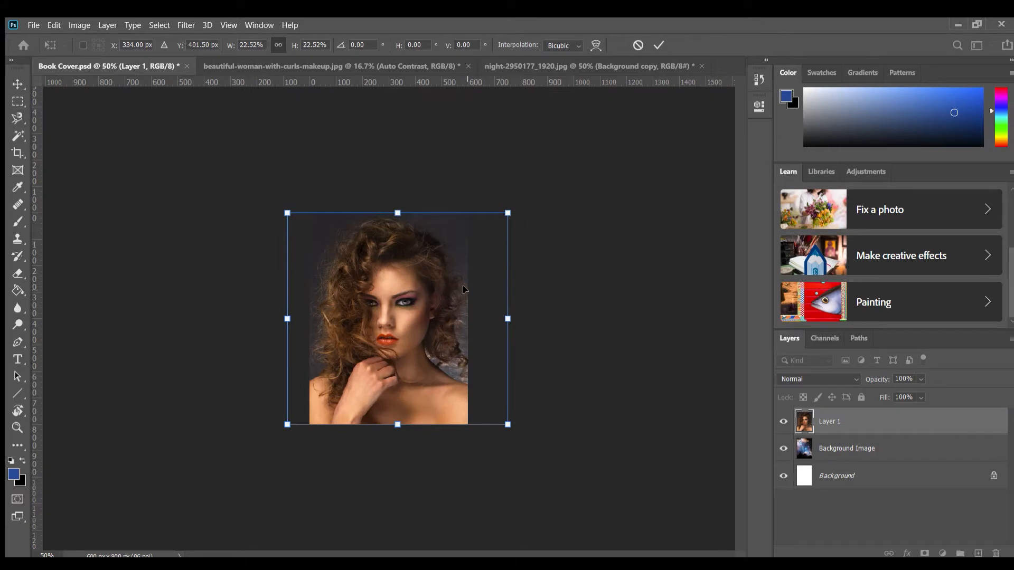
key("ctrl+plus")
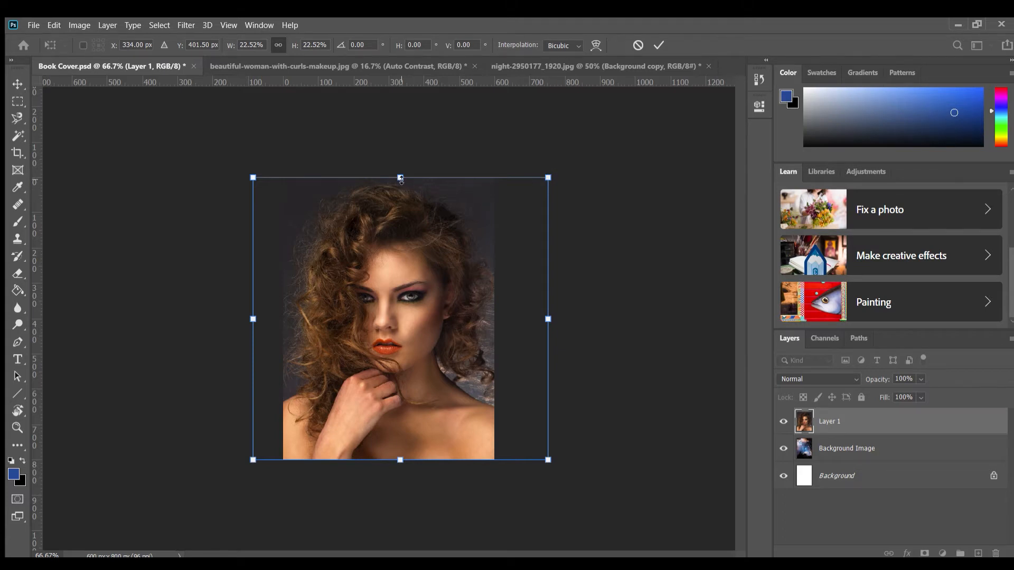
left_click_drag(400, 178, 394, 237)
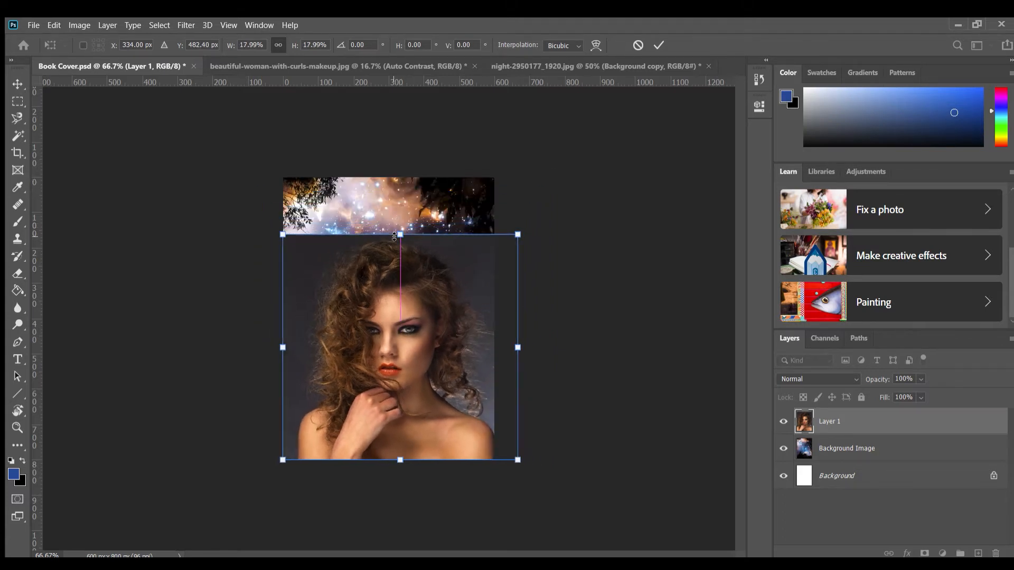
mouse_move(440, 389)
left_mouse_down()
mouse_move(429, 383)
mouse_move(442, 395)
left_mouse_up()
left_click_drag(413, 301, 407, 305)
key("Left")
key("Left")
key("Left")
key("Left")
key("Left")
key("Left")
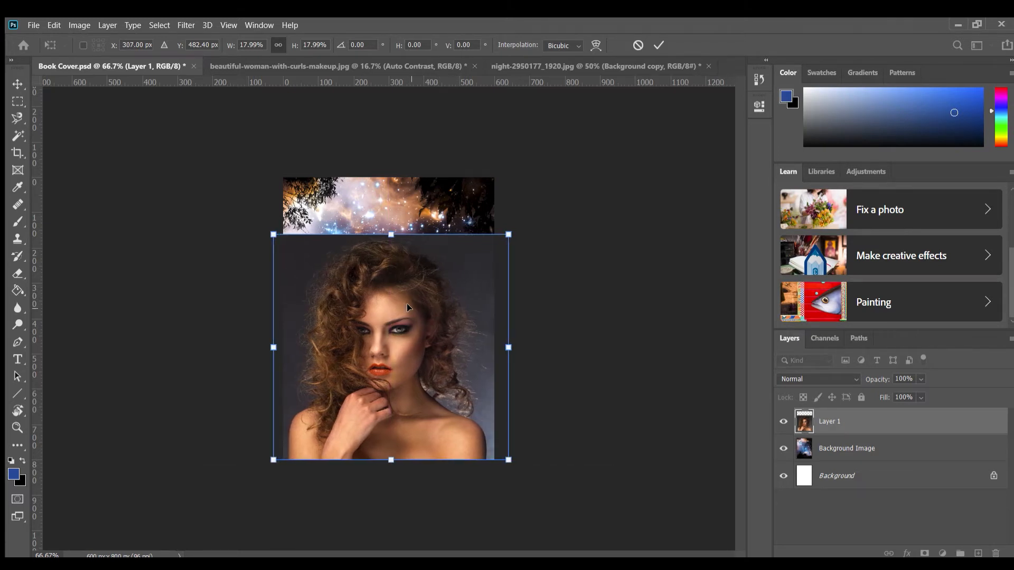
Scale the woman proportionally to about 17.44%, align her layer with the cover's left and bottom edges, and apply the transformation
left_click_drag(508, 235, 501, 244)
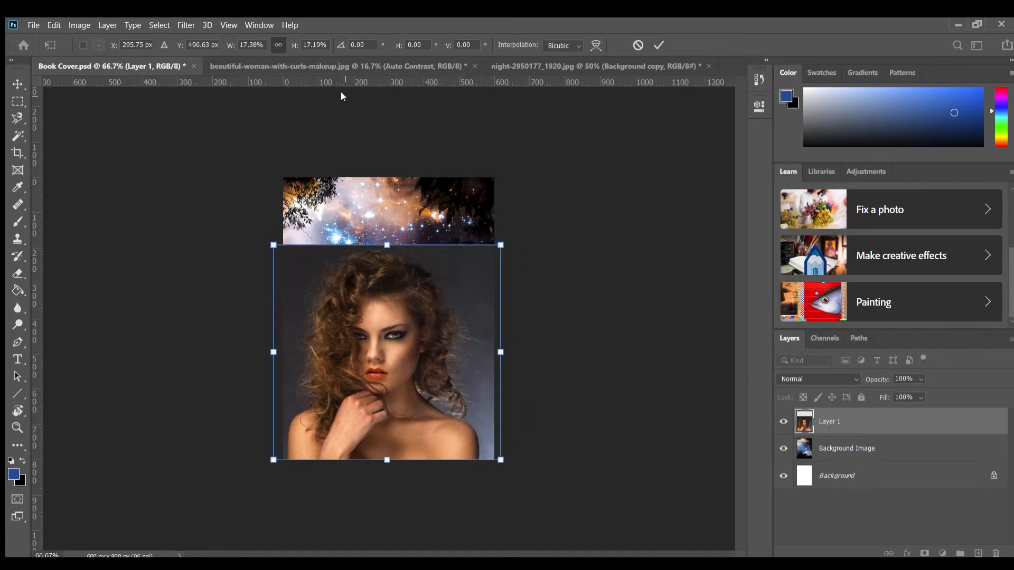
key("ctrl+z")
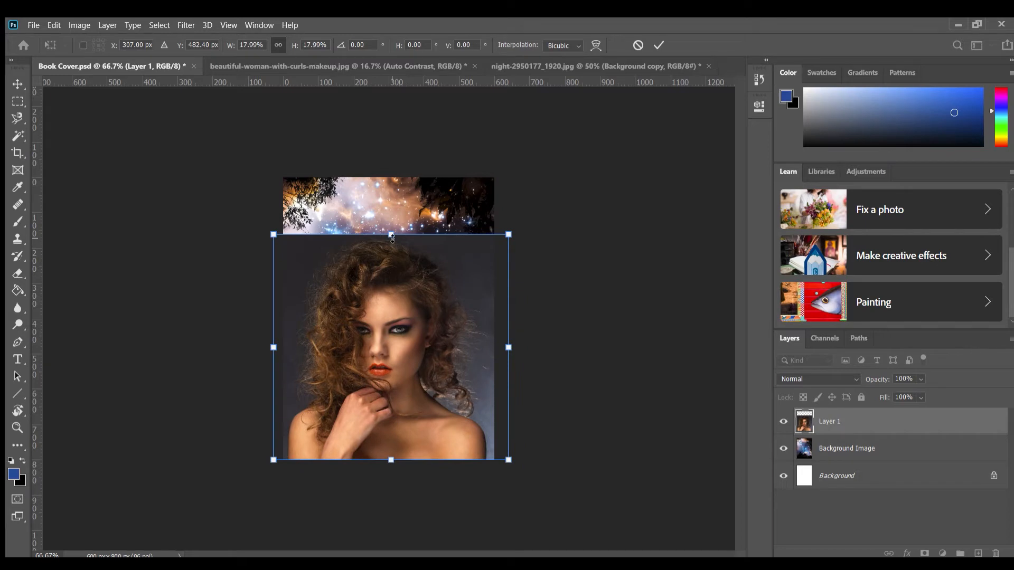
left_click_drag(391, 235, 392, 245)
mouse_move(404, 341)
left_mouse_down()
mouse_move(407, 322)
mouse_move(407, 344)
left_mouse_up()
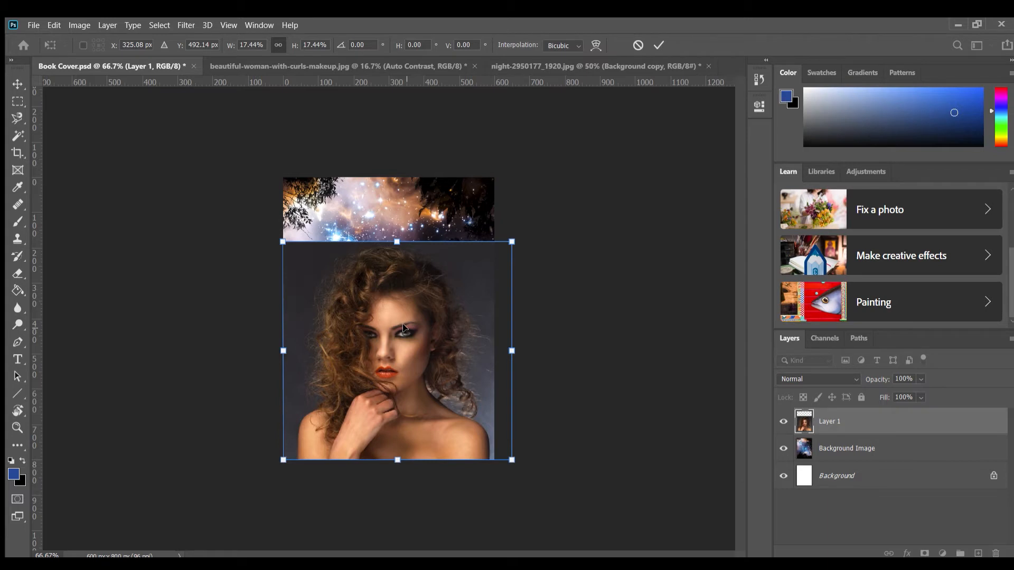
key("Return")
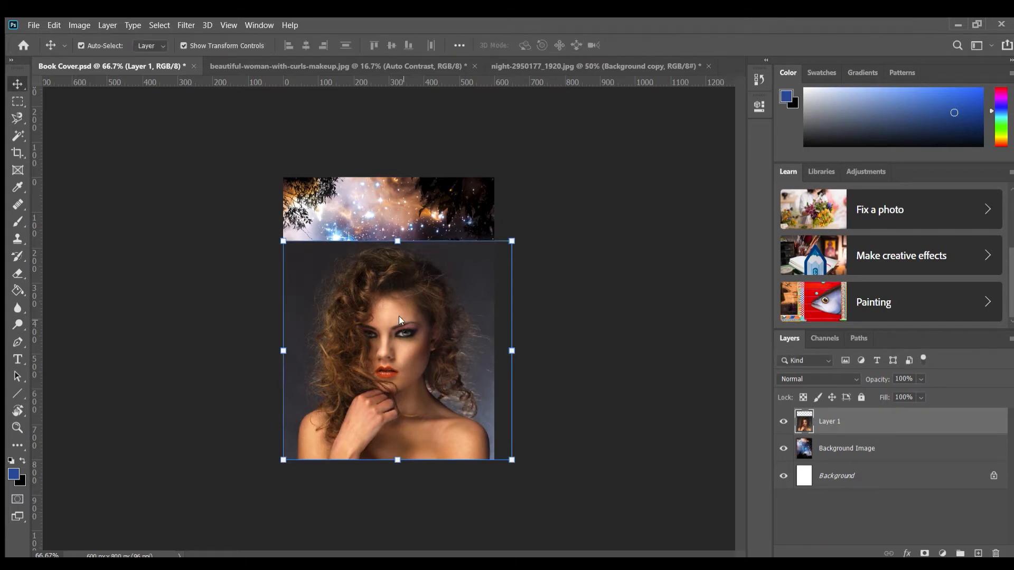
left_click(561, 319)
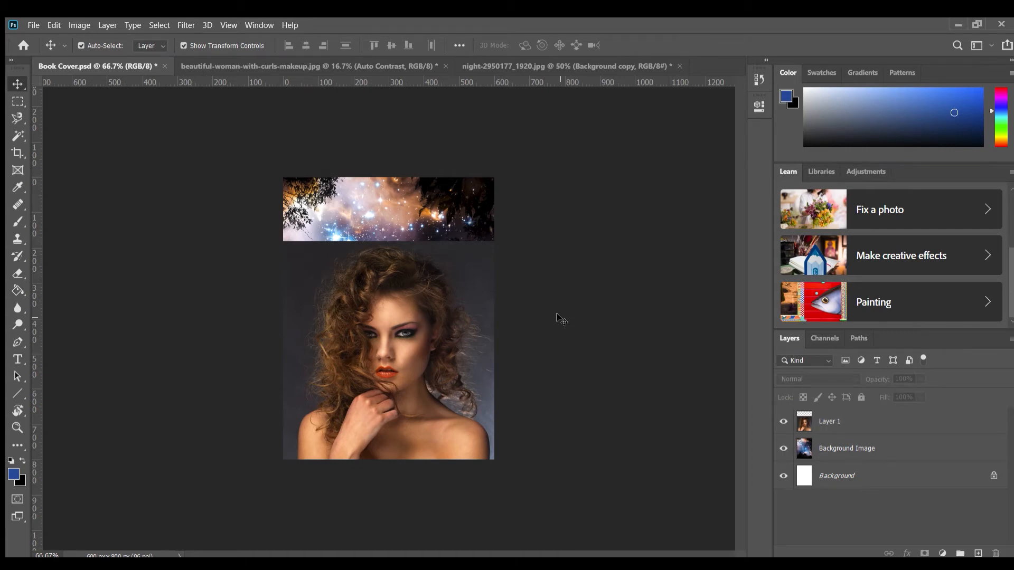
left_click(390, 312)
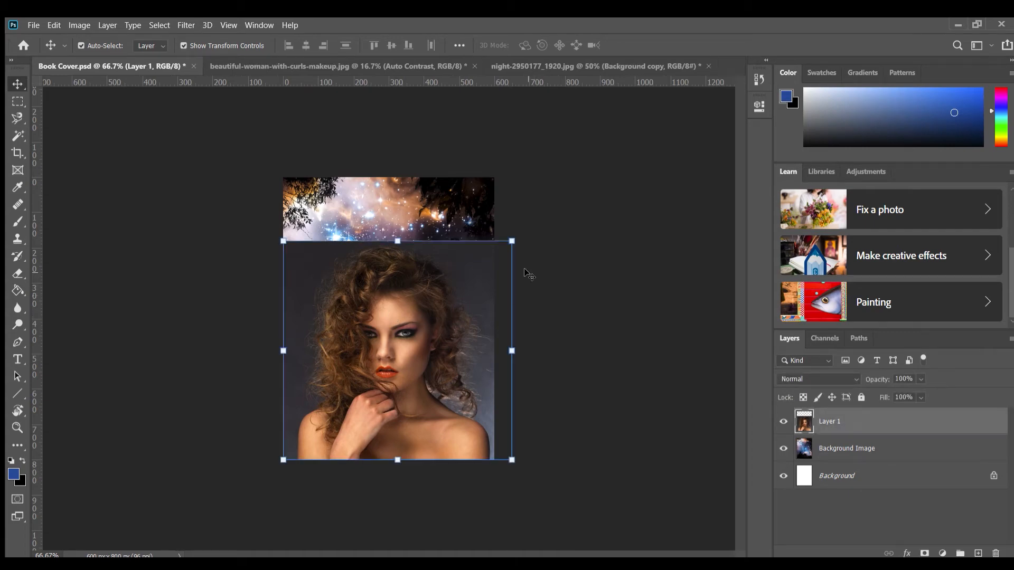
Select the woman on Layer 1 automatically with the Quick Selection tool's Select Subject command
key("ctrl+plus")
key("ctrl+plus")
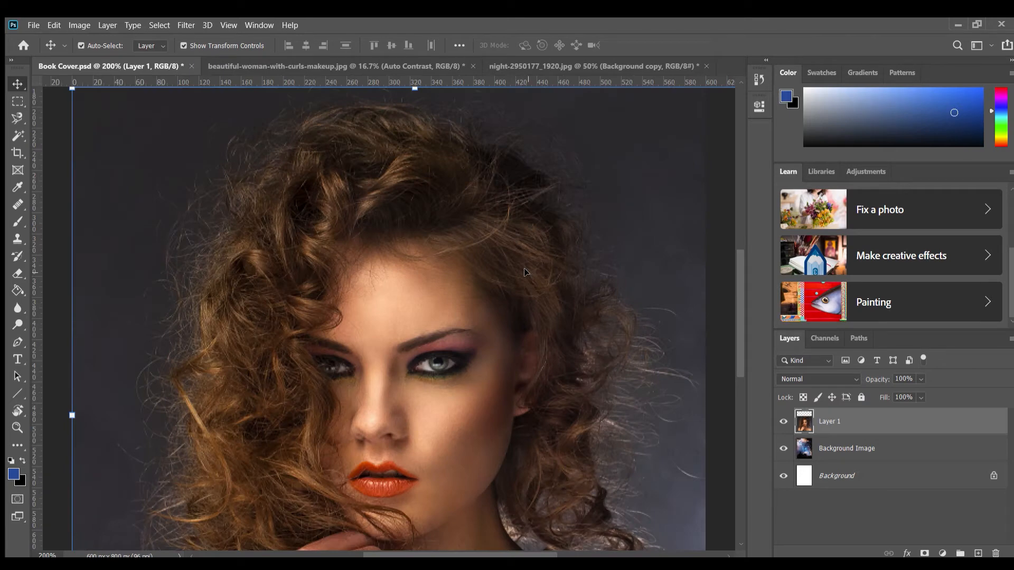
key("ctrl+minus")
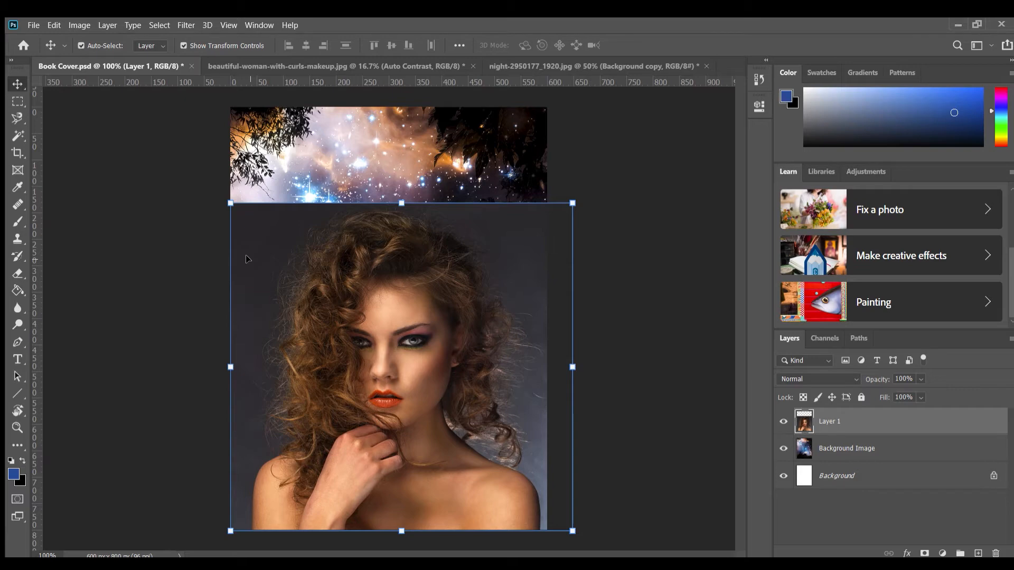
left_click(17, 136)
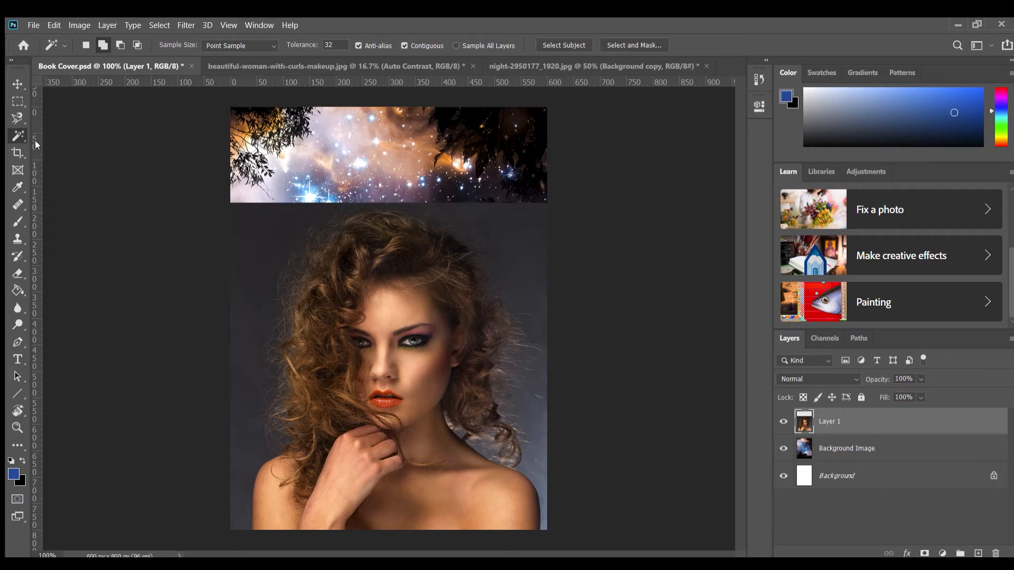
key("shift+w")
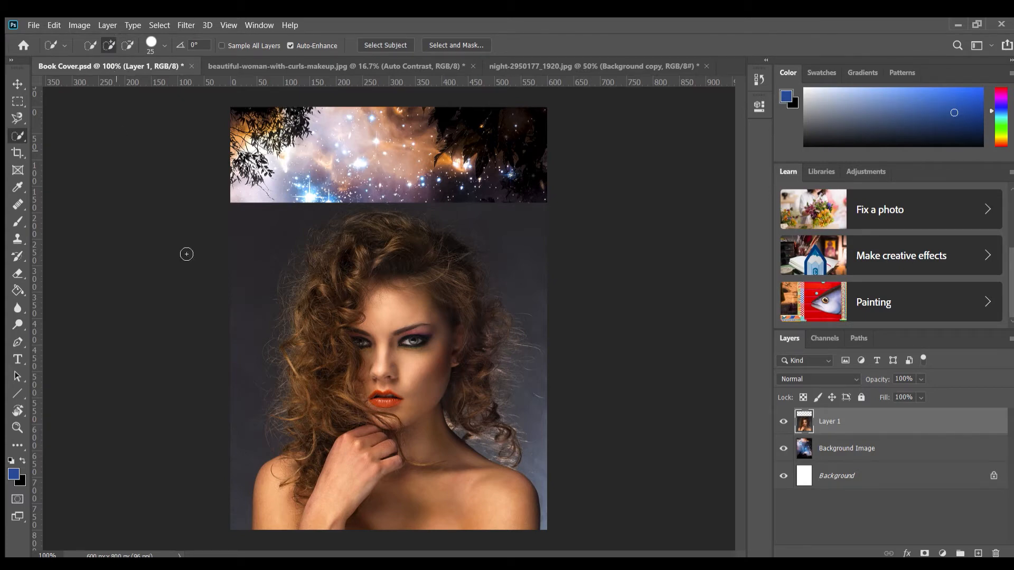
left_click(394, 46)
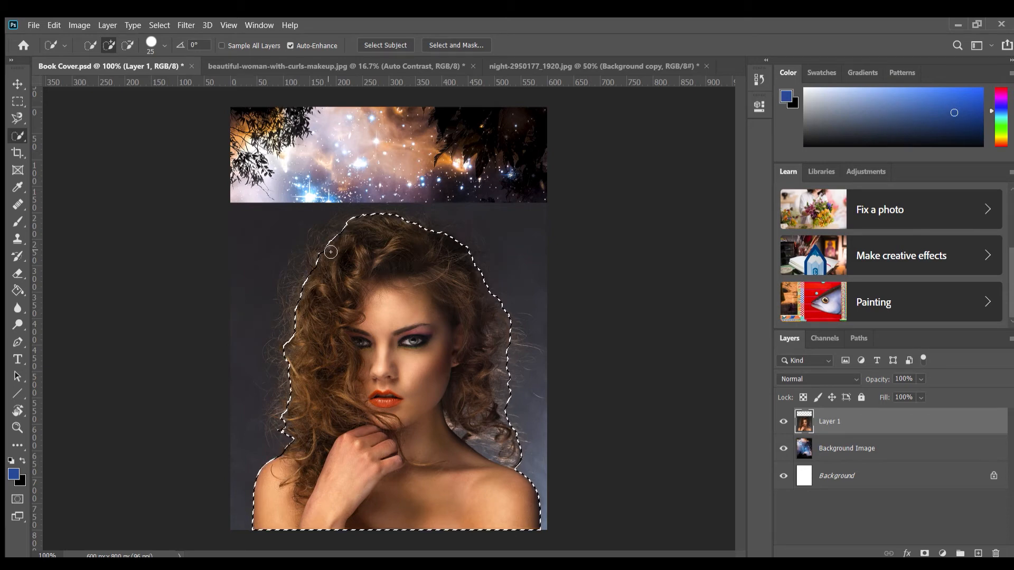
Extend the selection with Quick Selection strokes over the missed curls along the left side of the woman's hair
key("ctrl+plus")
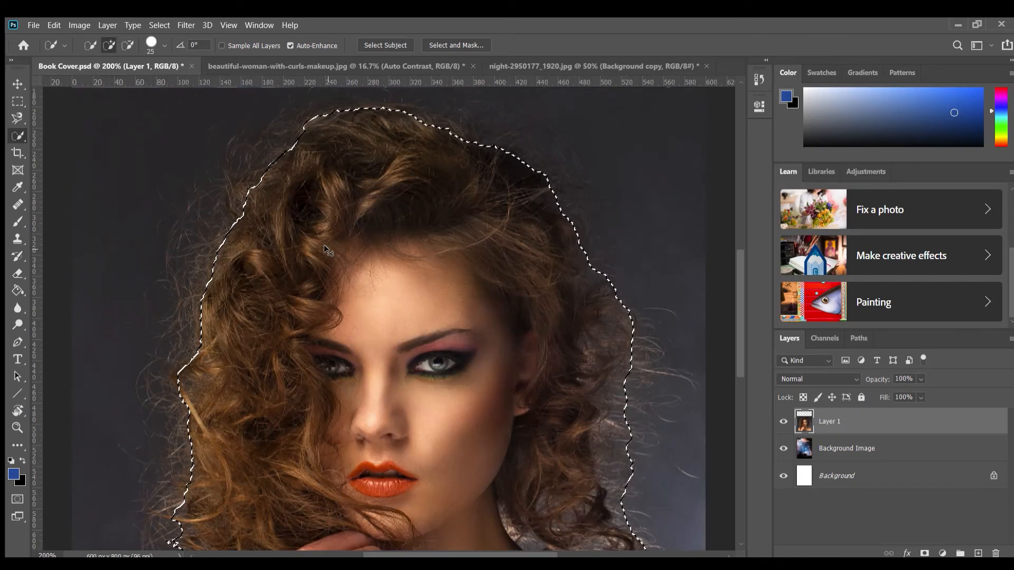
key("ctrl+plus")
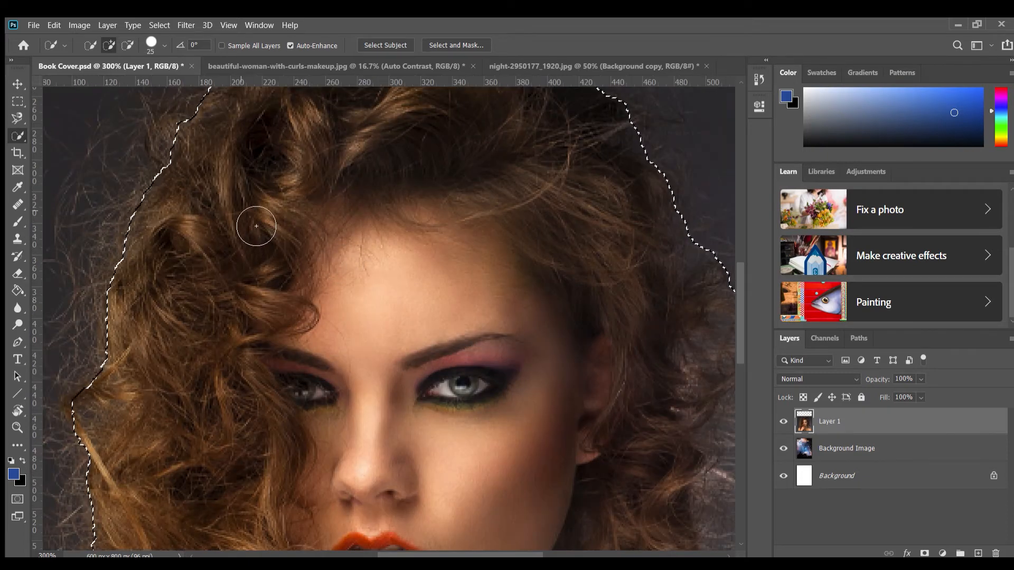
left_click_drag(240, 210, 279, 334)
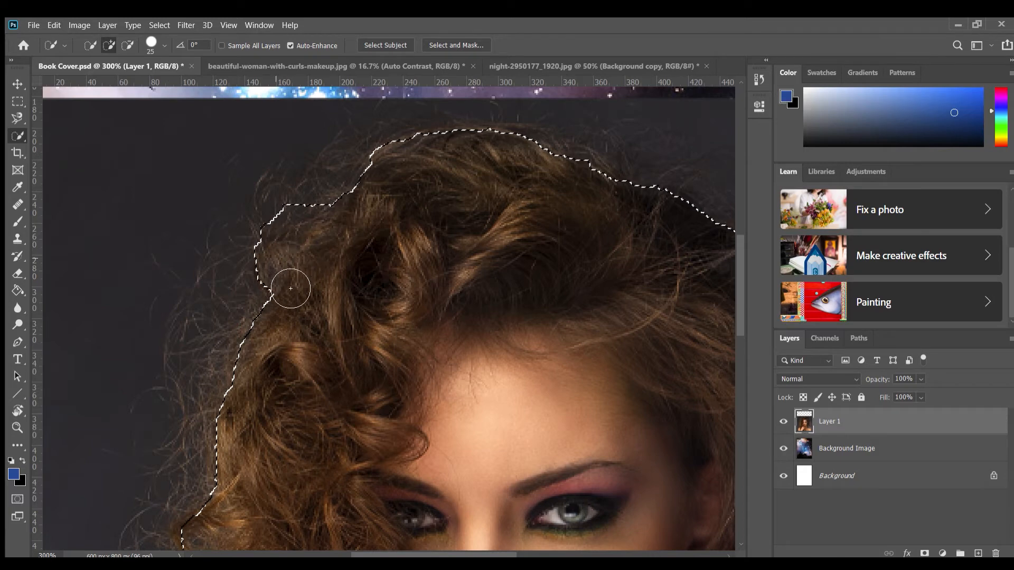
mouse_move(287, 283)
left_mouse_down()
mouse_move(331, 269)
mouse_move(308, 247)
mouse_move(244, 371)
mouse_move(238, 449)
mouse_move(253, 391)
left_mouse_up()
scroll(253, 369, "down", 2)
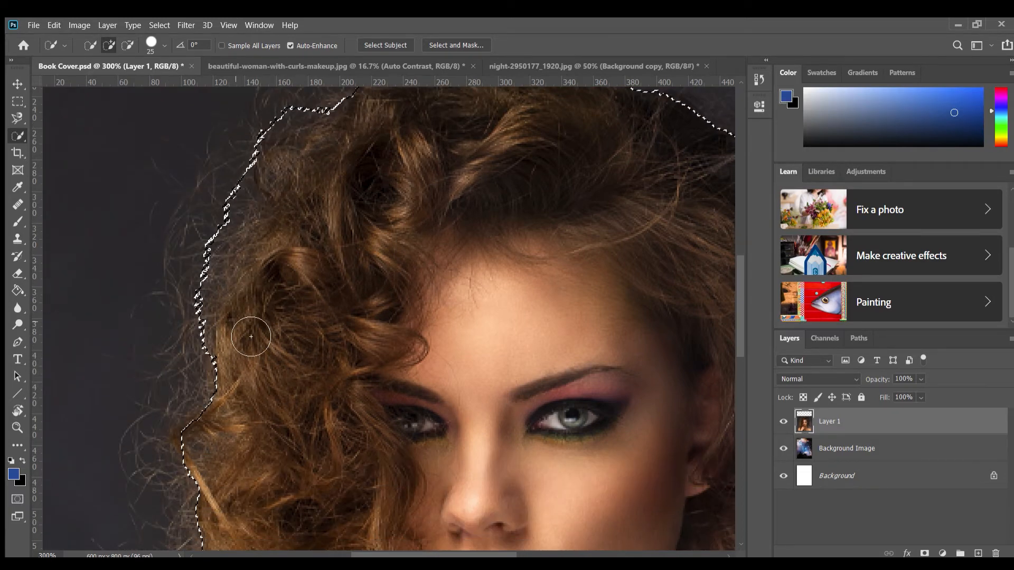
left_click_drag(232, 343, 203, 446)
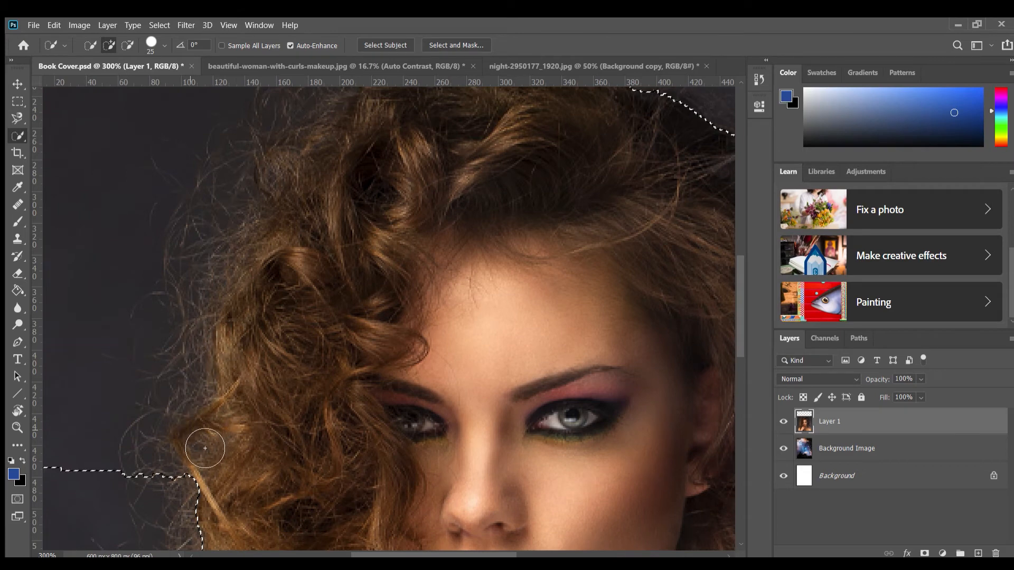
Subtract the dark background beside and above the left curls from the selection, bringing its edge back to the hair
left_click(127, 45)
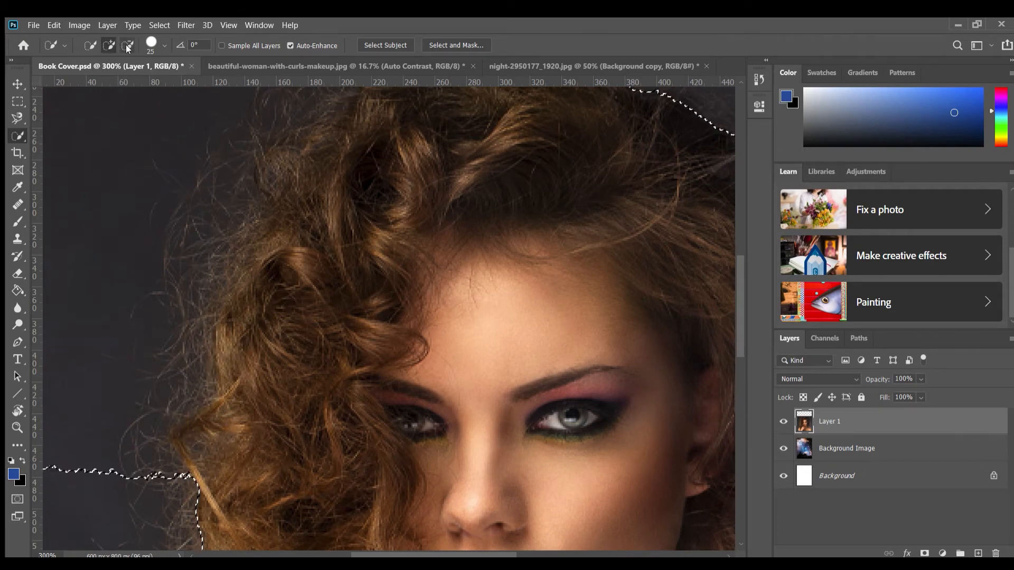
left_click_drag(93, 311, 111, 294)
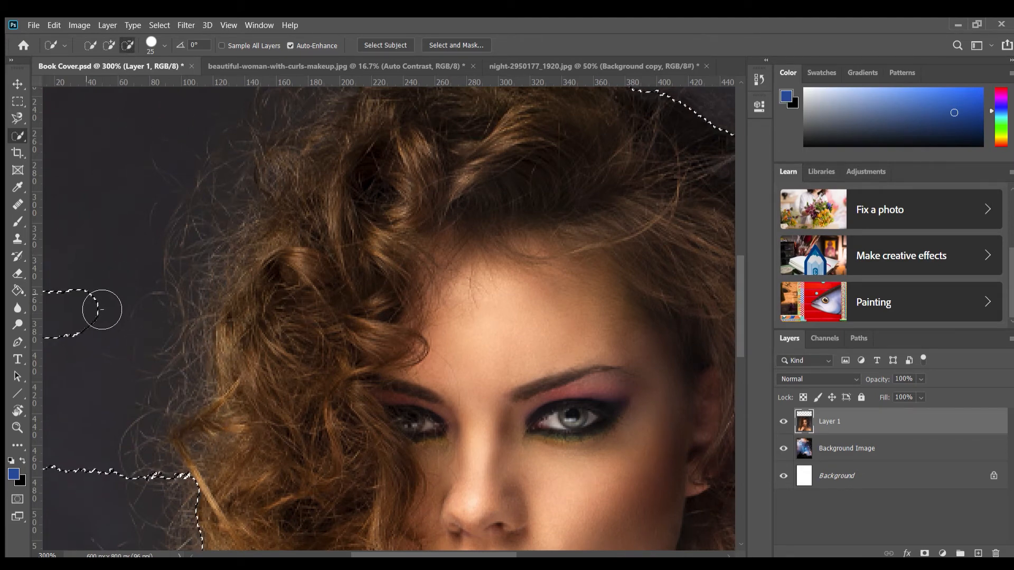
key("ctrl+minus")
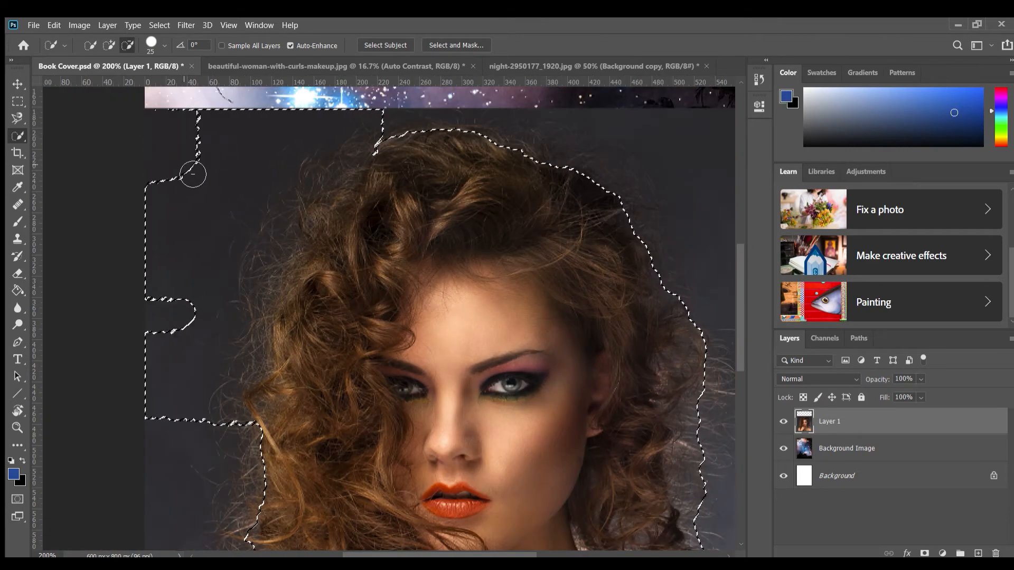
mouse_move(176, 132)
left_mouse_down()
mouse_move(195, 117)
mouse_move(299, 138)
mouse_move(337, 133)
mouse_move(331, 117)
mouse_move(376, 135)
left_mouse_up()
left_click_drag(160, 372, 230, 326)
left_click_drag(235, 406, 250, 397)
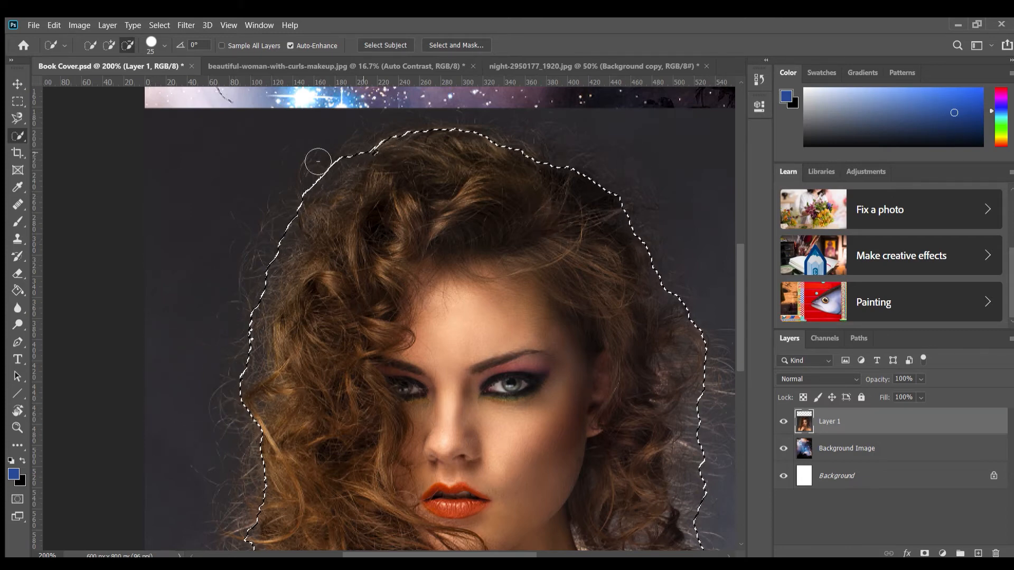
Extend the selection over the crown of the hair and subtract the spilled background above it with an 11 px Quick Selection brush
left_click(109, 45)
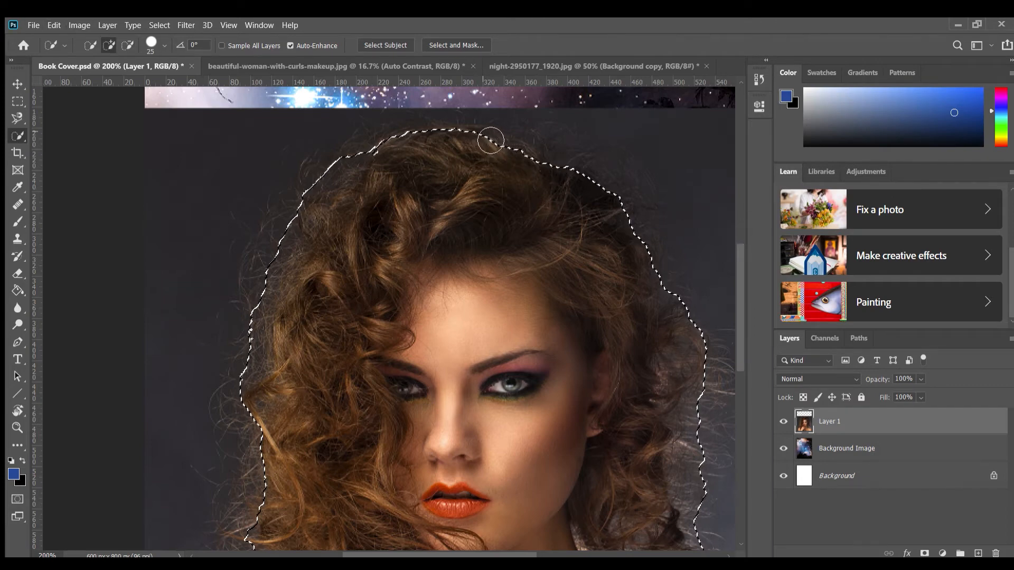
left_click(475, 136)
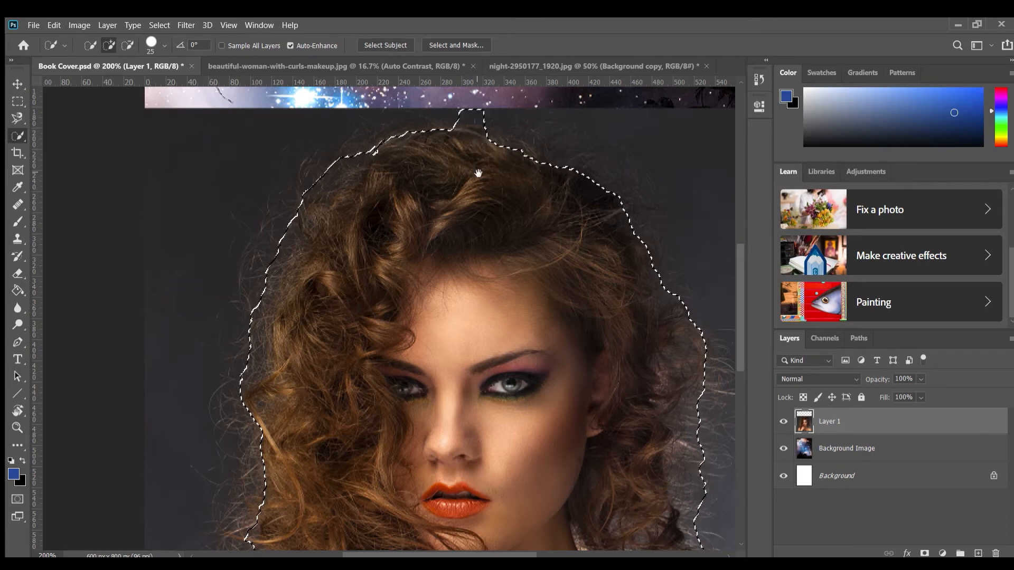
left_click_drag(477, 173, 448, 242)
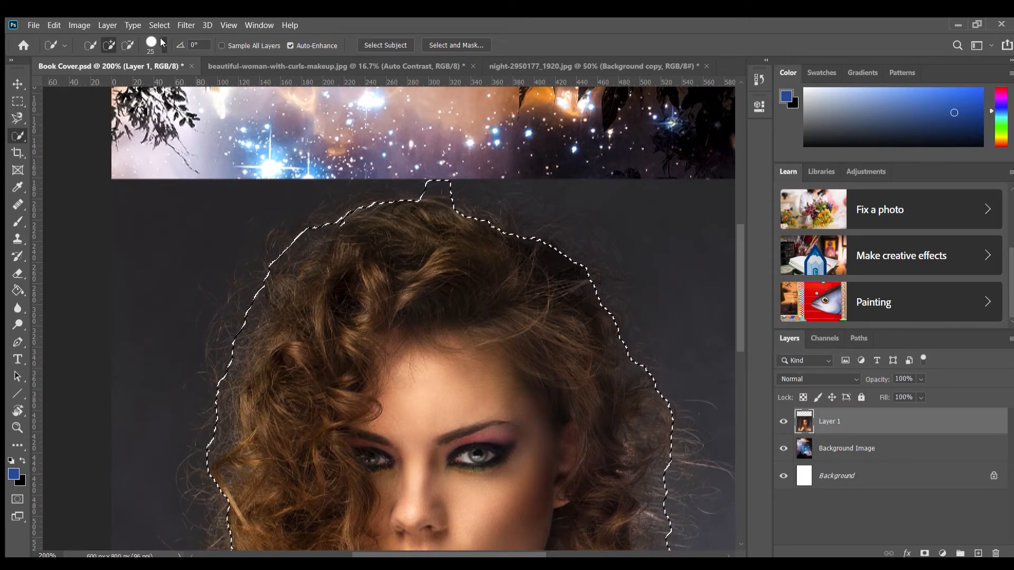
left_click(93, 78)
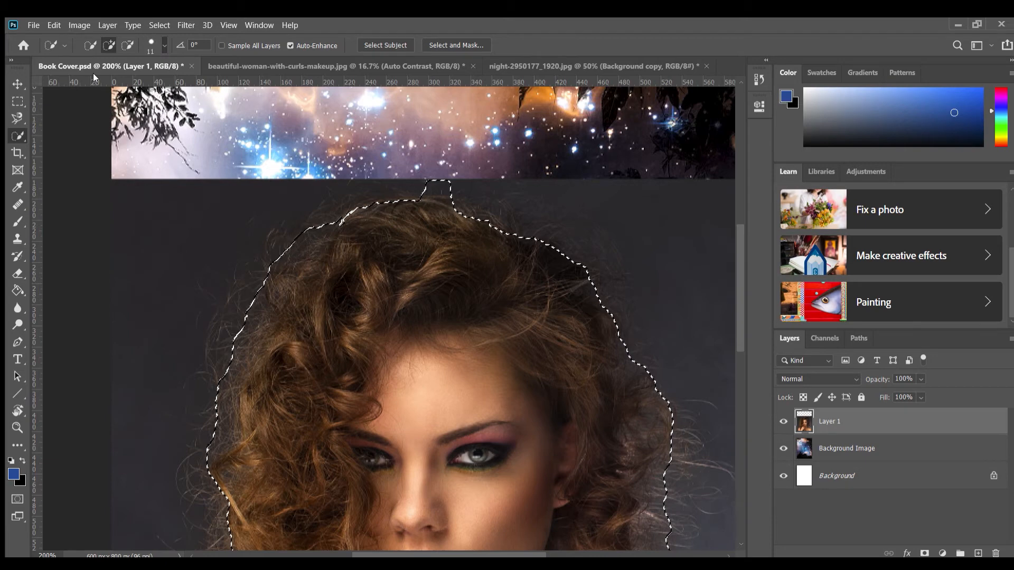
left_click(128, 45)
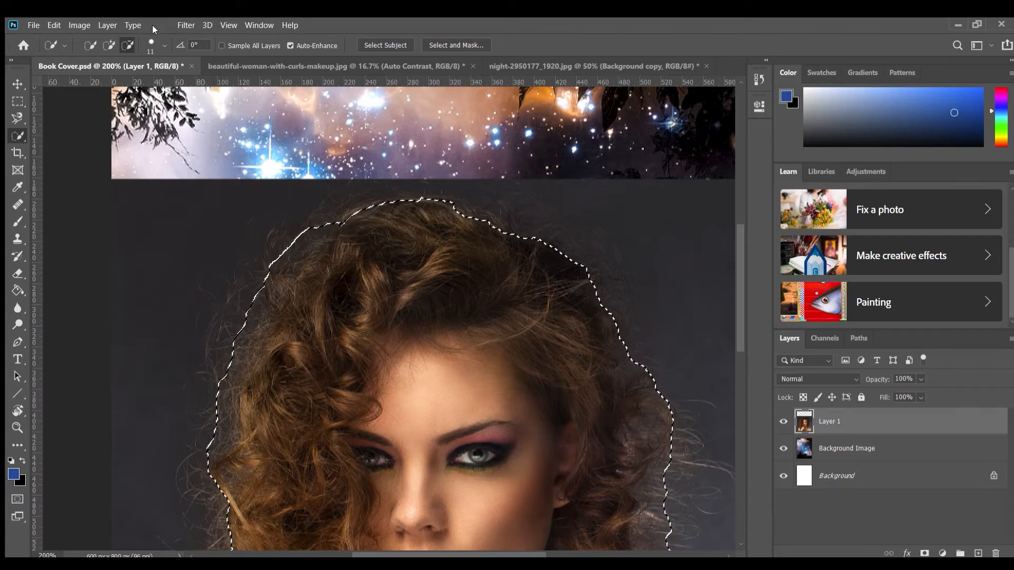
left_click(109, 45)
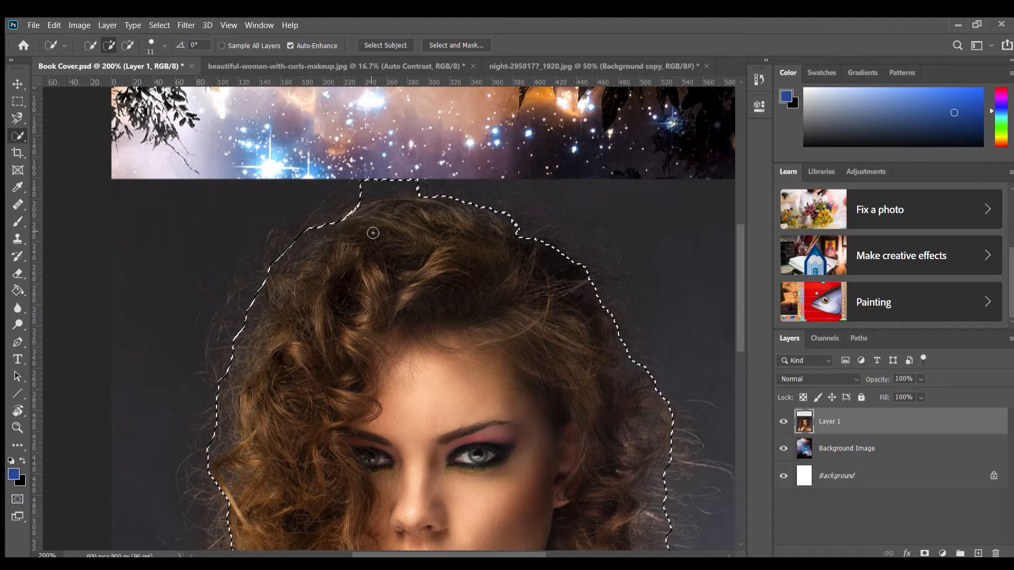
left_click(128, 45)
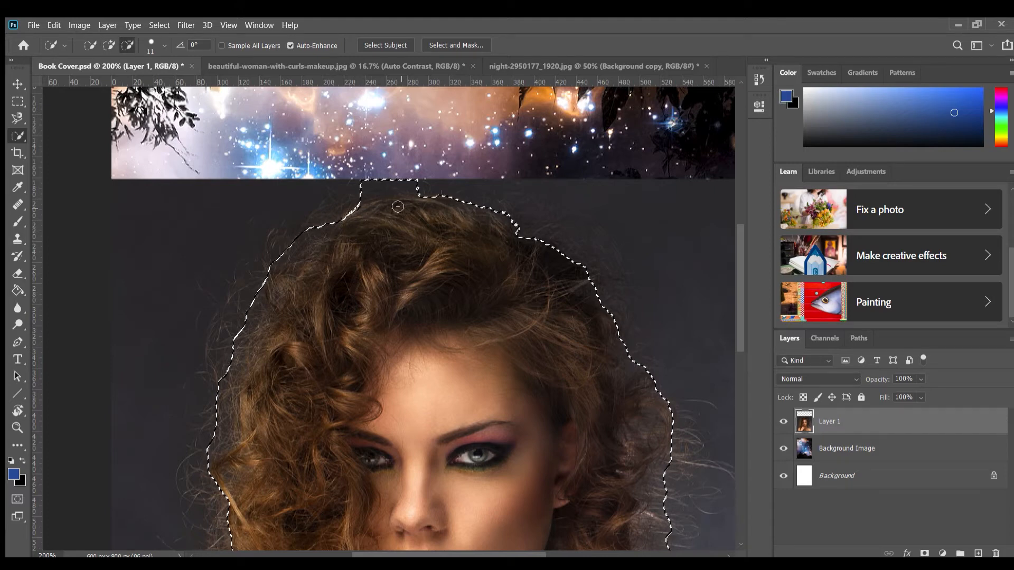
left_click_drag(365, 186, 393, 185)
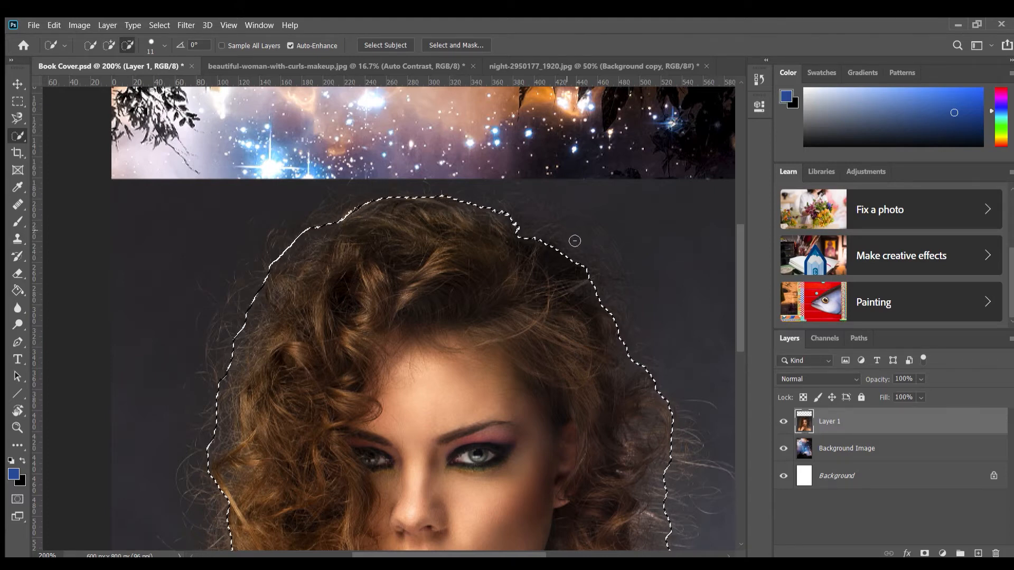
Add the hair's upper right edge to the selection and subtract the dark background spill around it with a 7 px brush
left_click(109, 45)
mouse_move(555, 244)
left_mouse_down()
mouse_move(611, 271)
mouse_move(623, 293)
left_mouse_up()
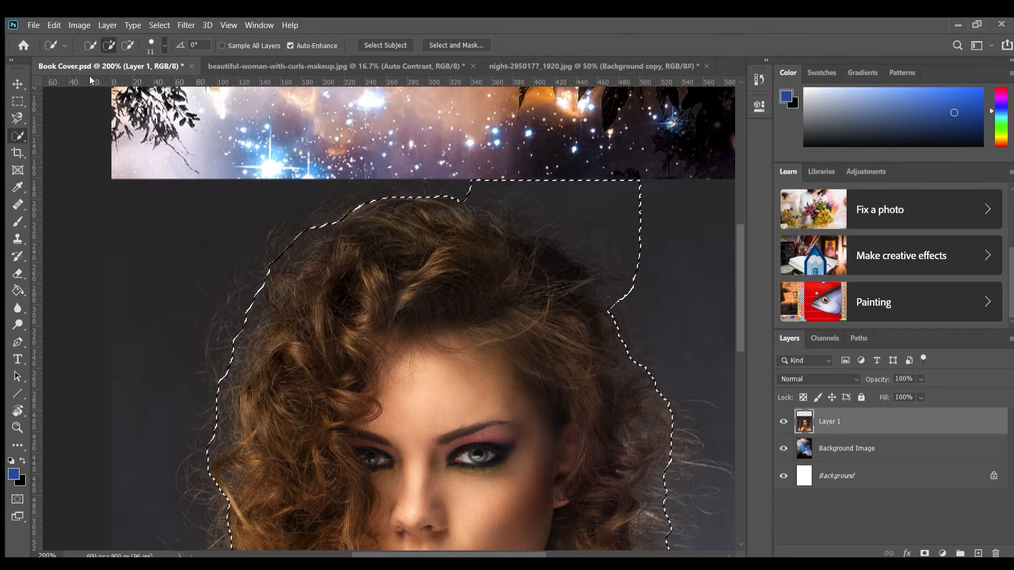
left_click_drag(90, 80, 87, 80)
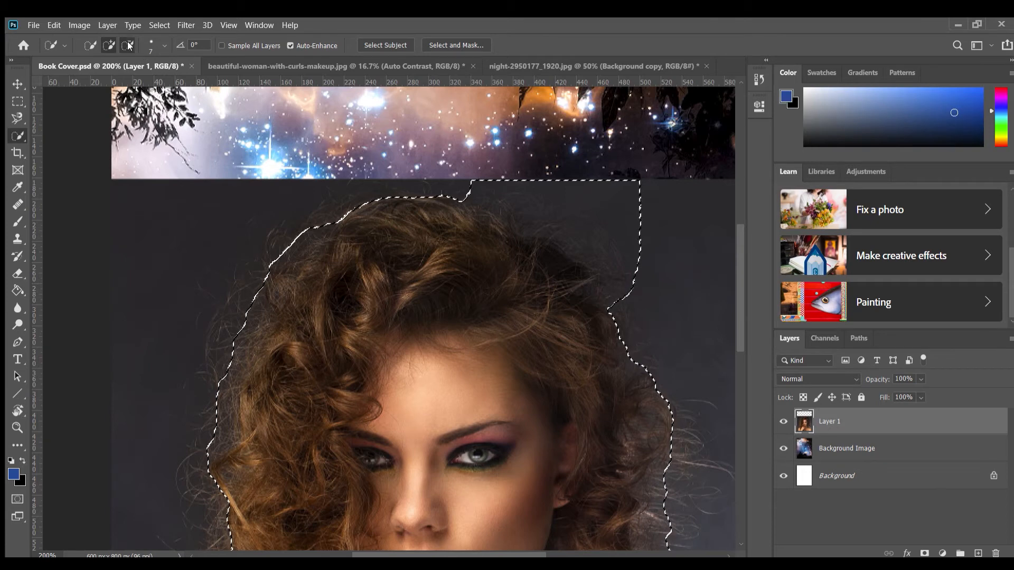
left_click(129, 46)
mouse_move(619, 189)
left_mouse_down()
mouse_move(636, 210)
mouse_move(603, 211)
mouse_move(593, 197)
mouse_move(658, 271)
mouse_move(626, 275)
mouse_move(629, 296)
mouse_move(612, 269)
mouse_move(555, 234)
mouse_move(597, 261)
mouse_move(573, 252)
mouse_move(512, 190)
left_mouse_up()
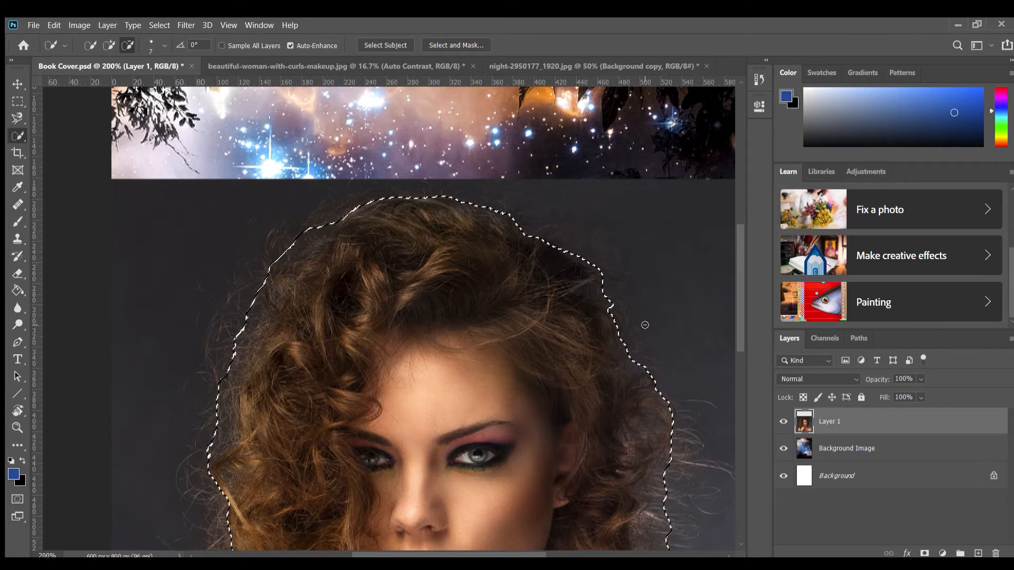
Subtract the grey background gap between the woman's lower right curls and her shoulder from the selection
scroll(645, 325, "down", 10)
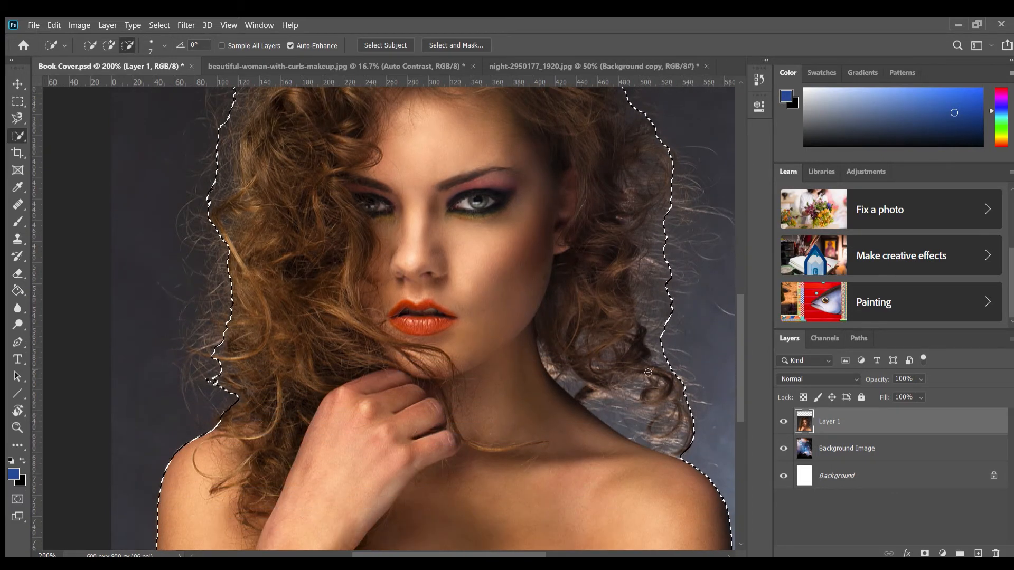
left_click_drag(660, 451, 632, 437)
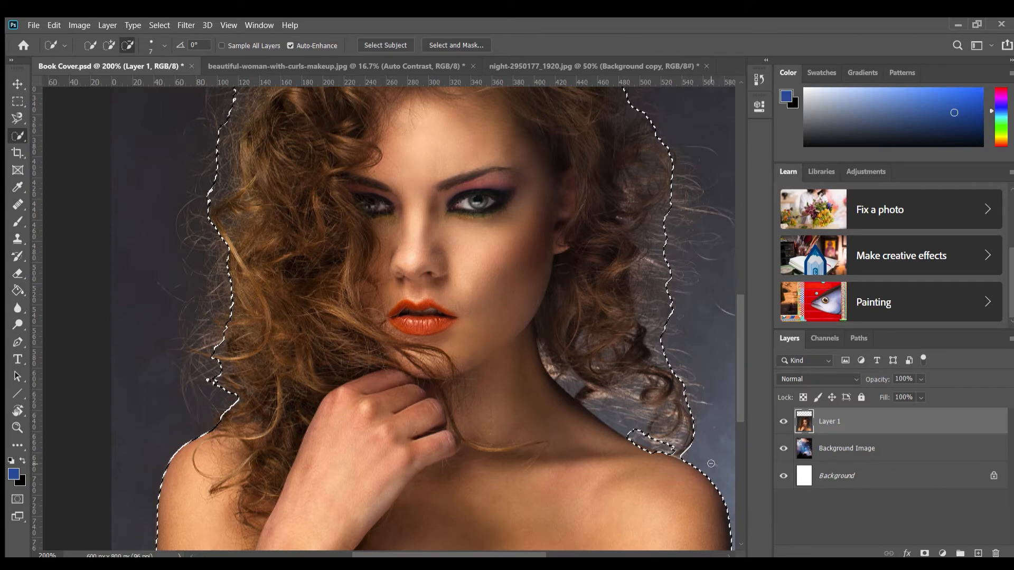
key("ctrl+z")
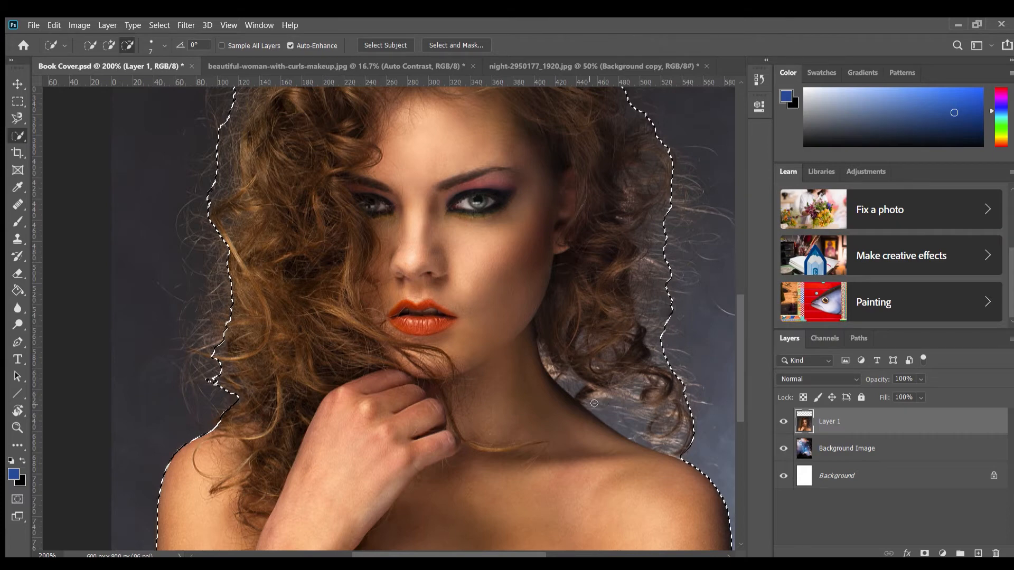
mouse_move(594, 403)
left_mouse_down()
mouse_move(646, 411)
mouse_move(660, 442)
mouse_move(645, 443)
mouse_move(670, 429)
left_mouse_up()
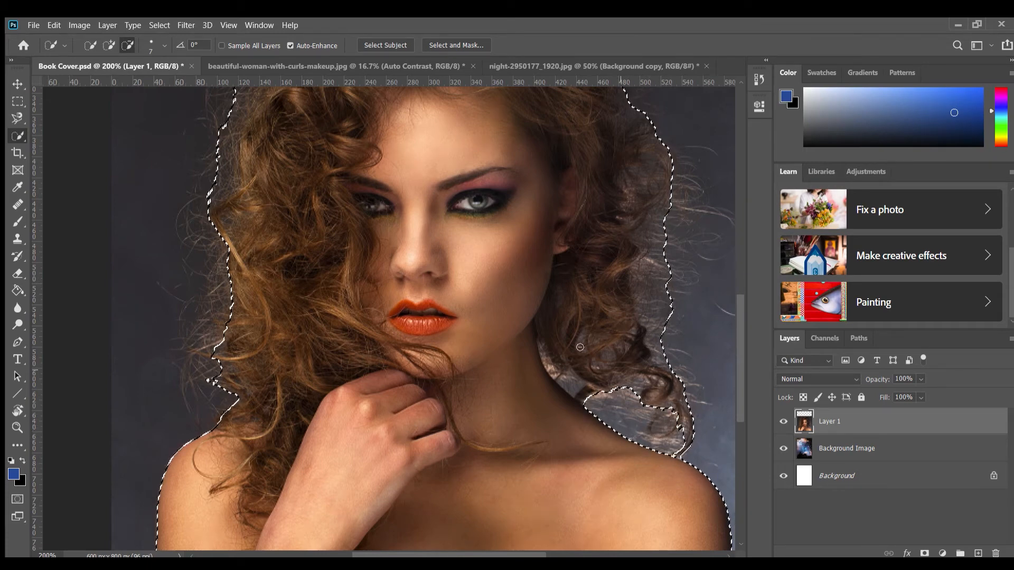
Refine the selection around the small gap beside the neck and mask Layer 1 with the selection
left_click(109, 45)
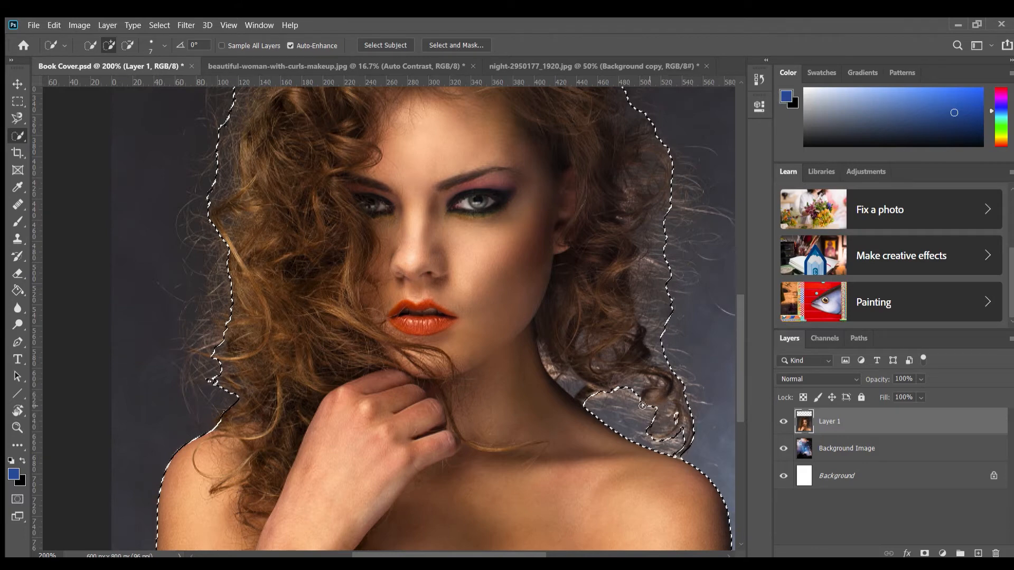
left_click(127, 45)
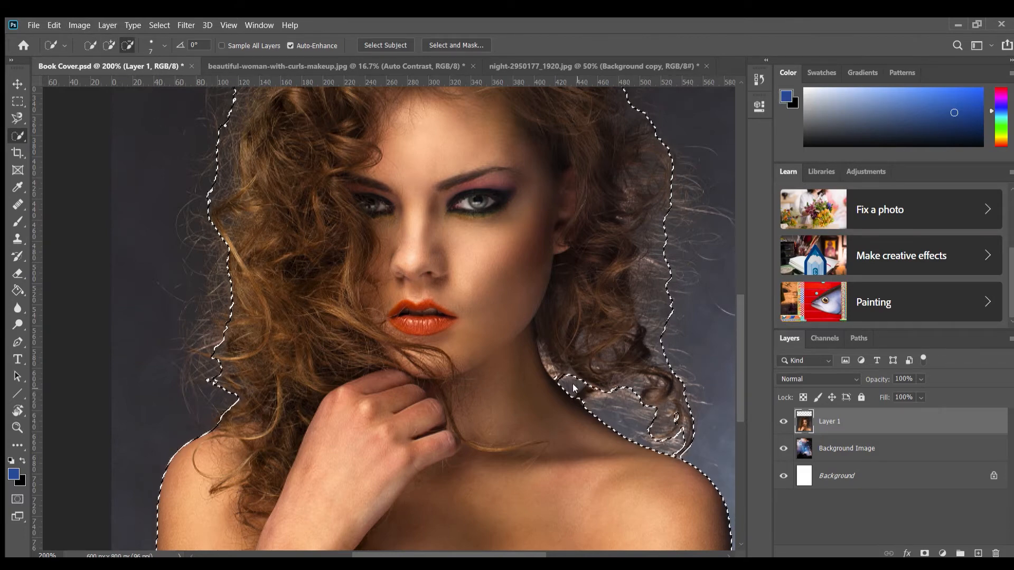
left_click(107, 45)
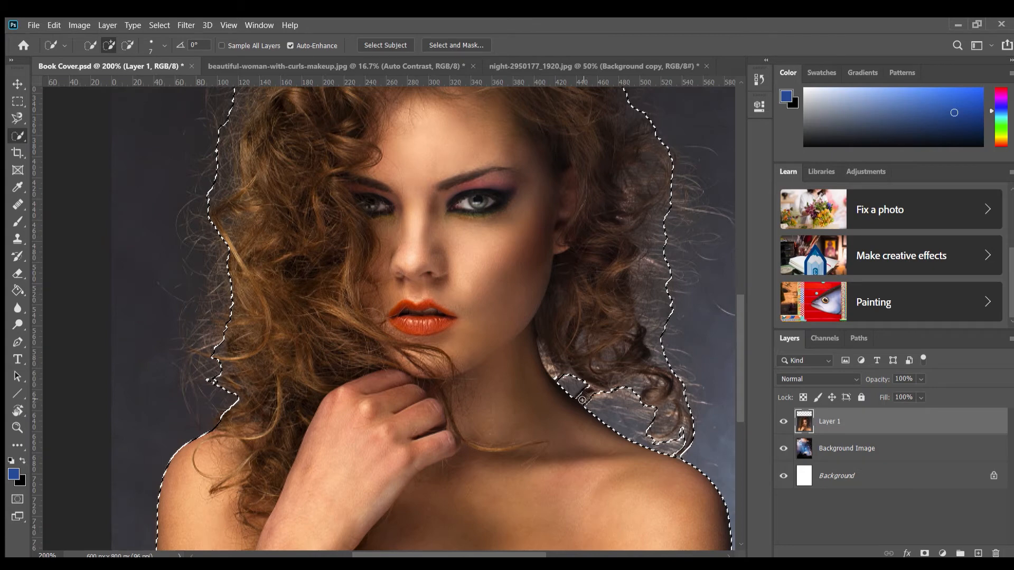
left_click_drag(580, 395, 578, 382)
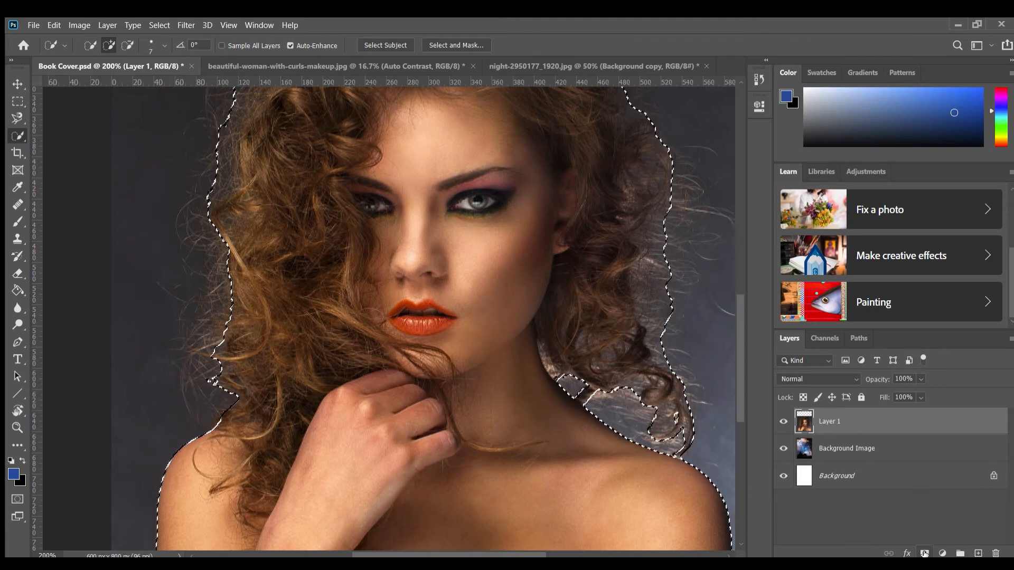
left_click(924, 554)
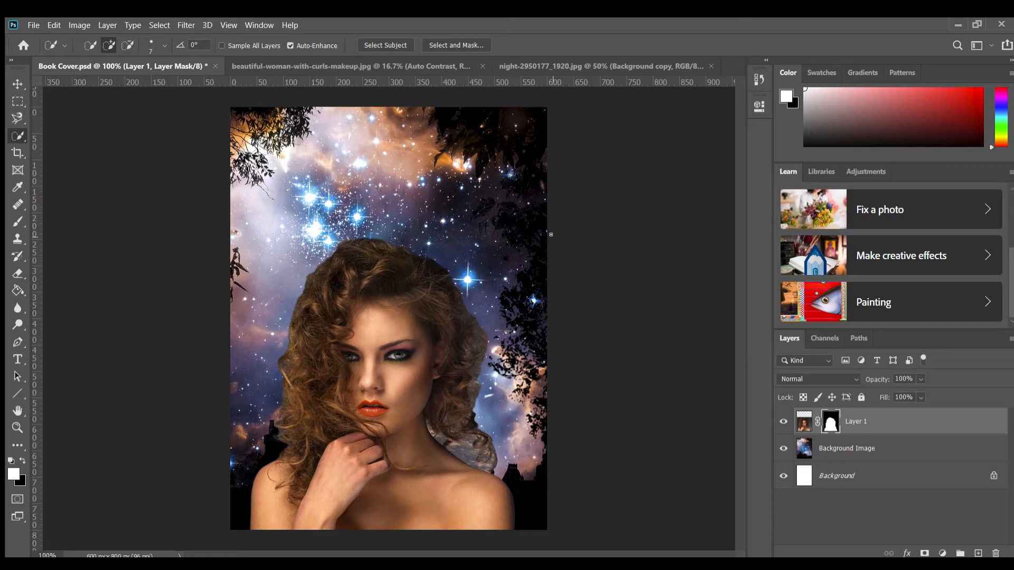
Examine the masked hair edges at 300% around both sides of the head and the gap above the shoulder
key("ctrl+plus")
key("ctrl+plus")
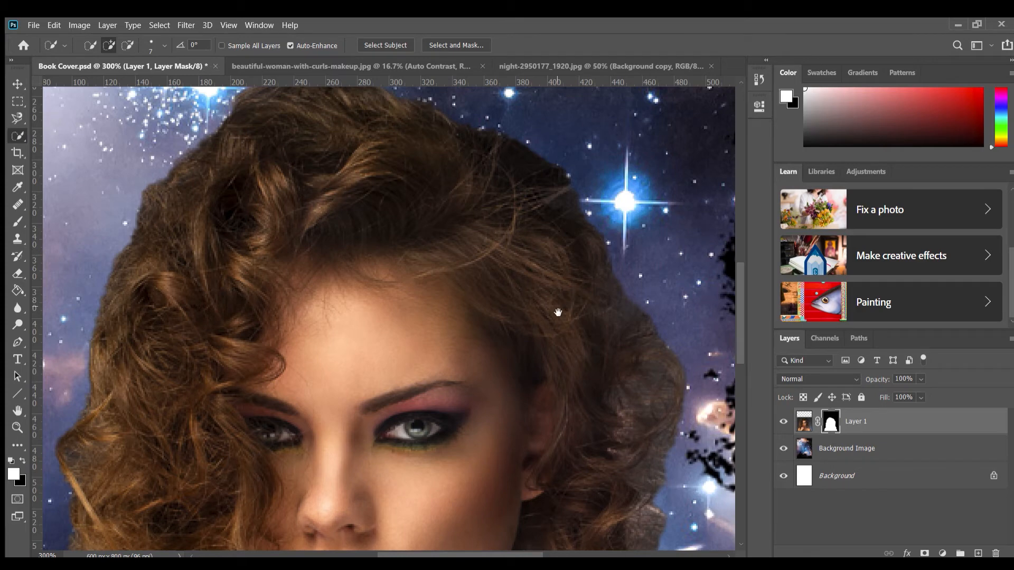
left_click_drag(557, 315, 469, 117)
left_click_drag(549, 422, 465, 220)
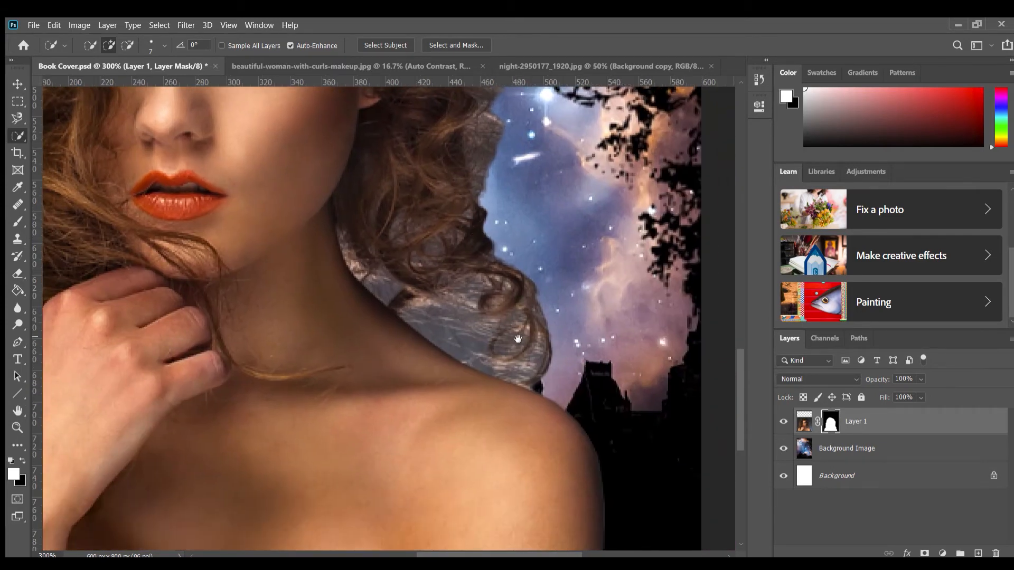
mouse_move(518, 340)
left_mouse_down()
mouse_move(562, 414)
mouse_move(594, 439)
left_mouse_up()
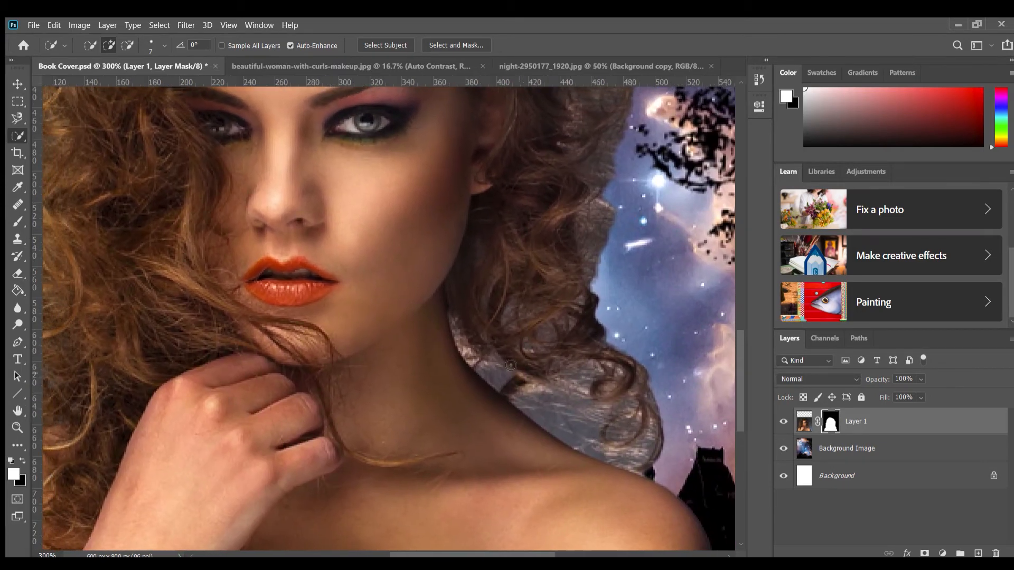
left_click_drag(145, 244, 383, 402)
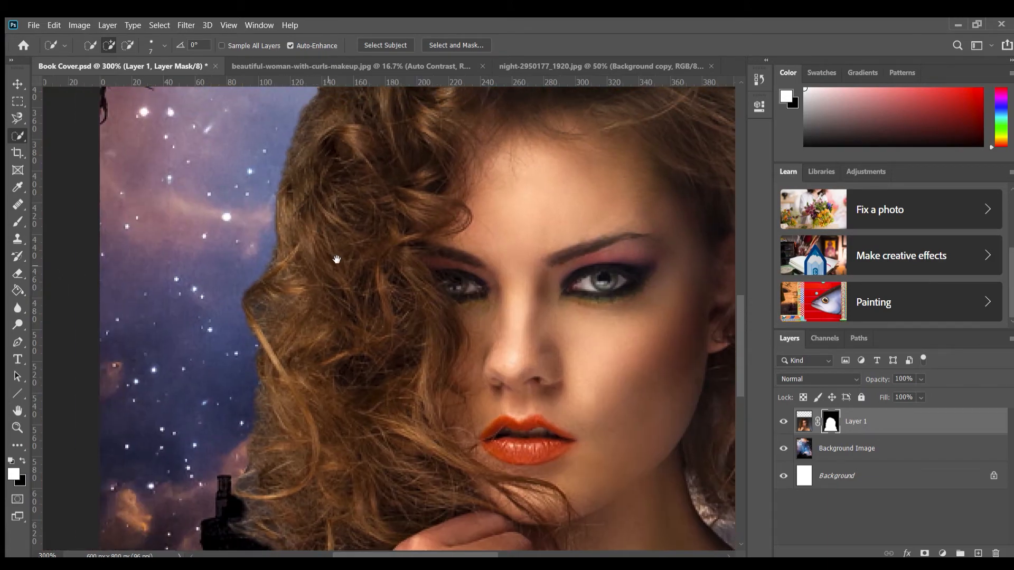
left_click_drag(335, 260, 273, 537)
left_click_drag(313, 455, 100, 180)
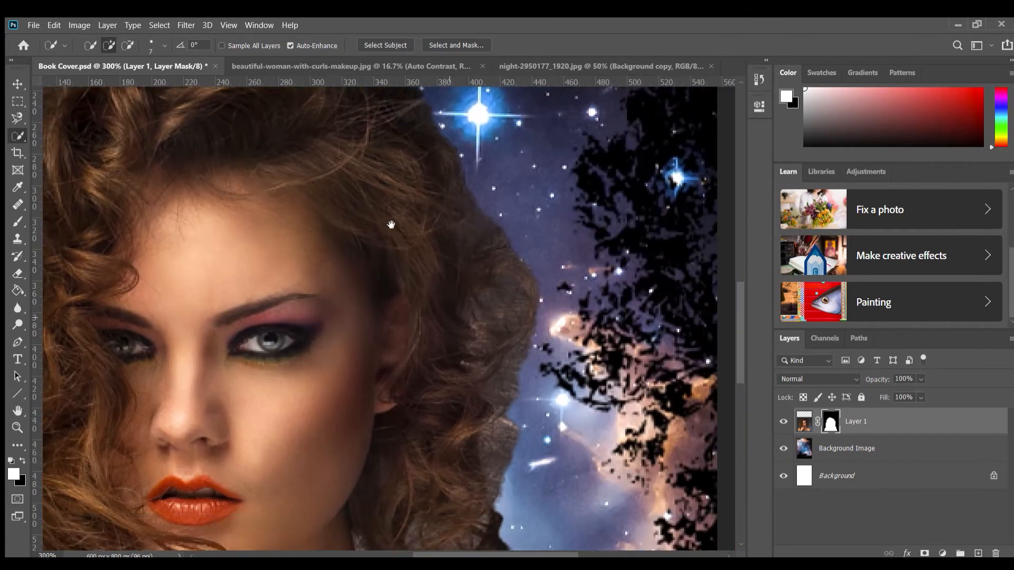
left_click_drag(391, 224, 486, 459)
left_click_drag(394, 360, 104, 118)
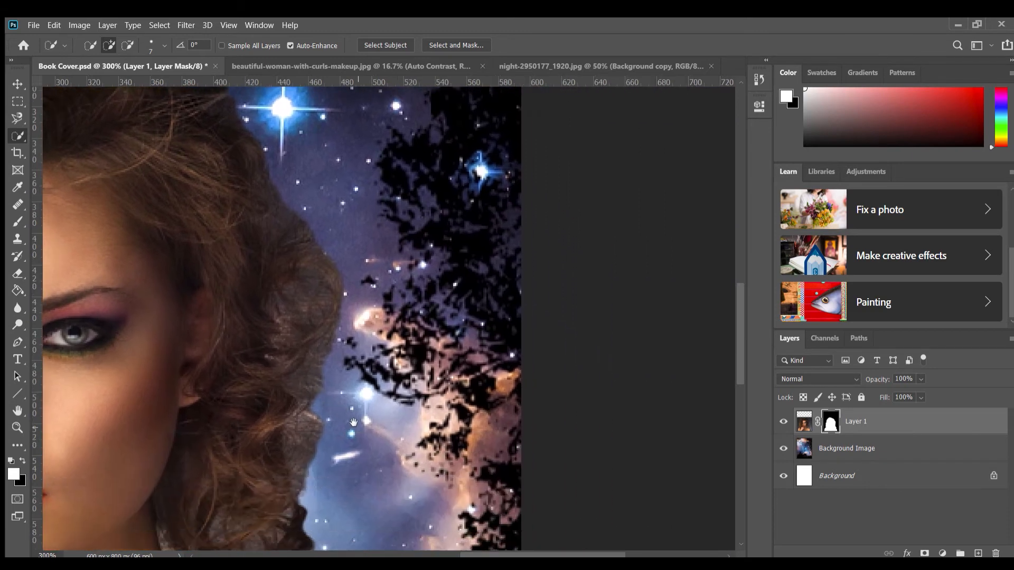
left_click_drag(272, 424, 545, 287)
mouse_move(526, 341)
left_mouse_down()
mouse_move(528, 307)
mouse_move(523, 316)
left_mouse_up()
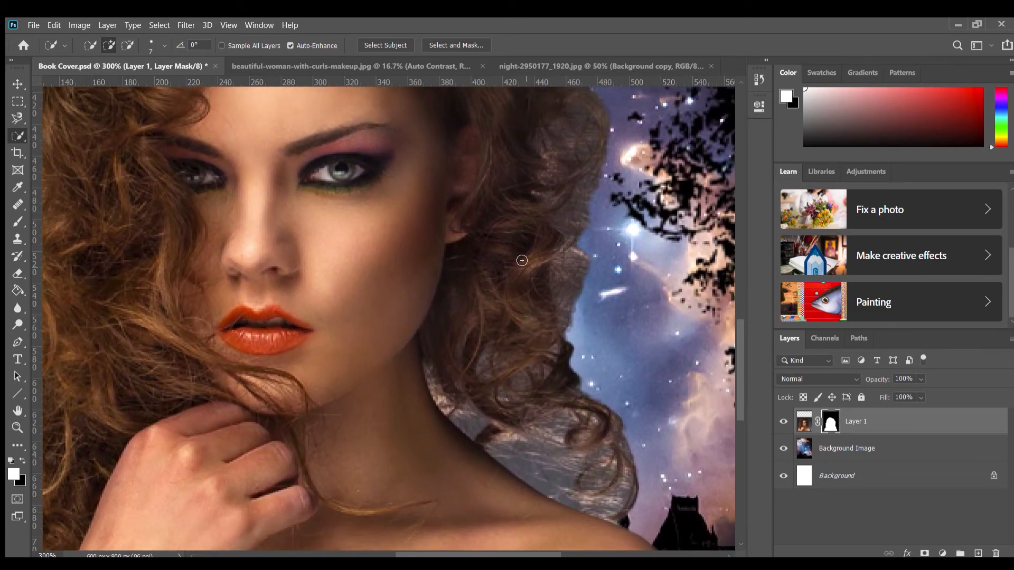
Open Layer 1's mask in Select and Mask with High Quality Preview and clean the gap between curls, neck and shoulder with a 20 px Refine Edge Brush
double_click(831, 420)
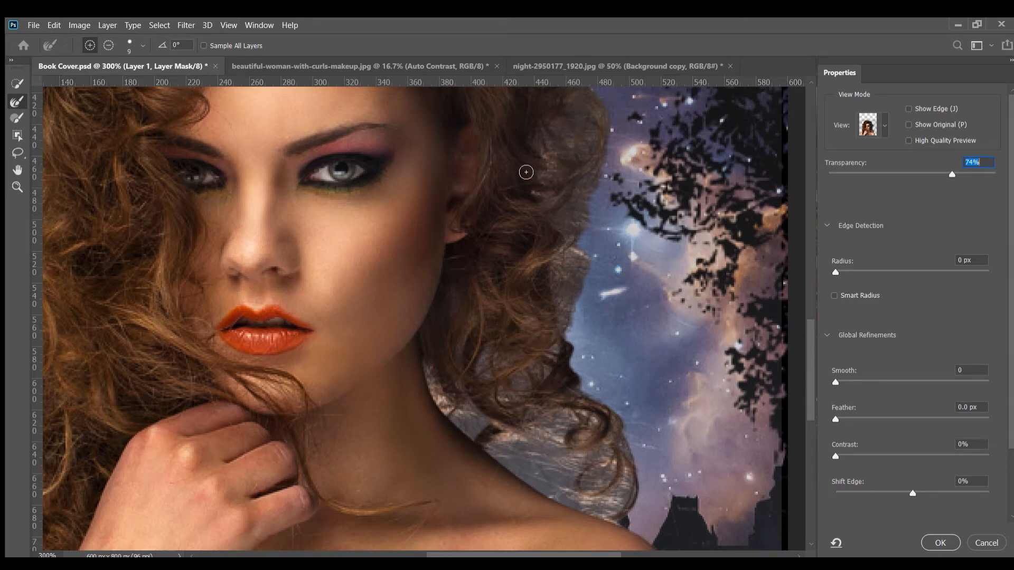
mouse_move(525, 171)
left_mouse_down()
mouse_move(494, 290)
mouse_move(511, 428)
mouse_move(494, 189)
mouse_move(494, 205)
left_mouse_up()
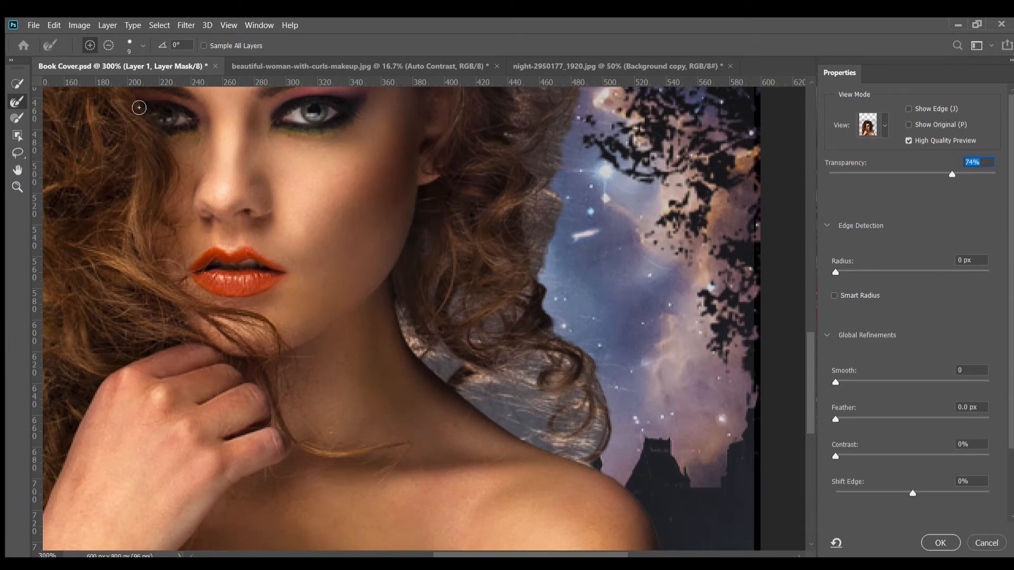
left_click(143, 45)
mouse_move(518, 419)
left_mouse_down()
mouse_move(559, 433)
mouse_move(524, 431)
mouse_move(508, 404)
mouse_move(569, 409)
left_mouse_up()
mouse_move(501, 407)
left_mouse_down()
mouse_move(567, 443)
mouse_move(514, 427)
mouse_move(539, 442)
mouse_move(560, 440)
mouse_move(528, 435)
mouse_move(478, 406)
left_mouse_up()
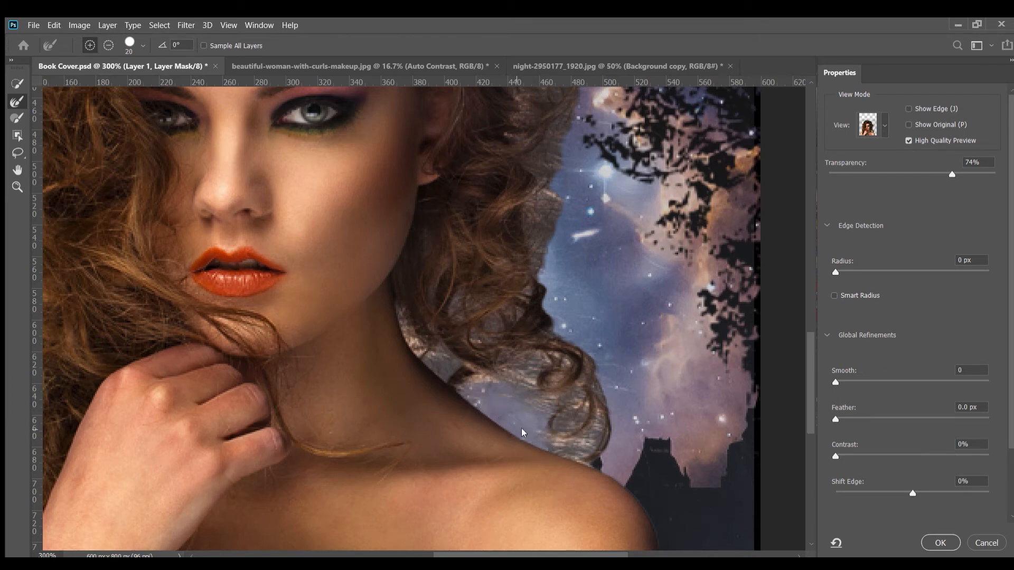
mouse_move(552, 430)
left_mouse_down()
mouse_move(579, 464)
mouse_move(609, 441)
mouse_move(544, 378)
mouse_move(519, 407)
mouse_move(572, 401)
mouse_move(570, 386)
mouse_move(589, 417)
mouse_move(591, 410)
mouse_move(563, 419)
mouse_move(599, 430)
left_mouse_up()
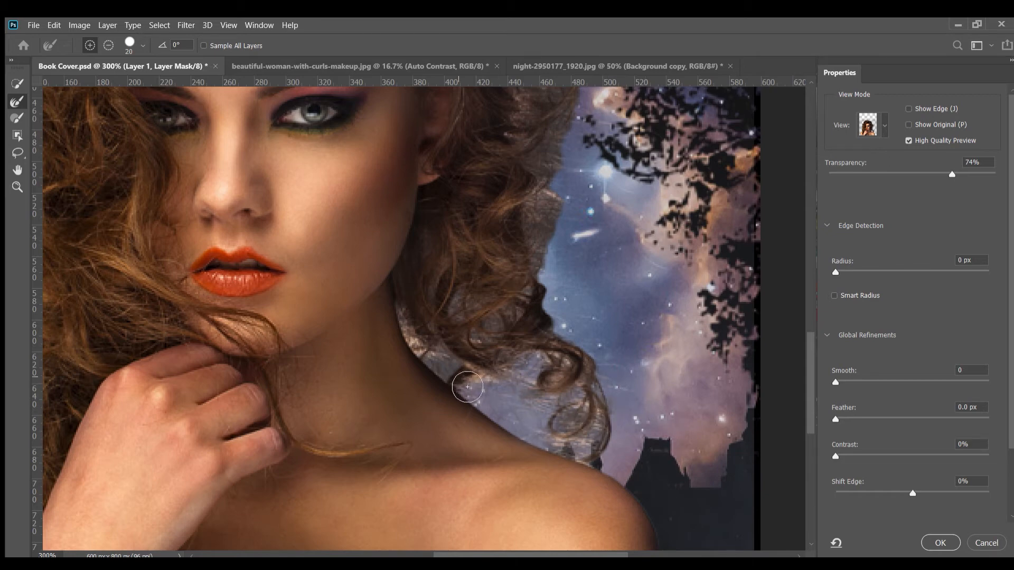
mouse_move(468, 387)
left_mouse_down()
mouse_move(452, 370)
mouse_move(481, 383)
mouse_move(444, 371)
mouse_move(415, 326)
left_mouse_up()
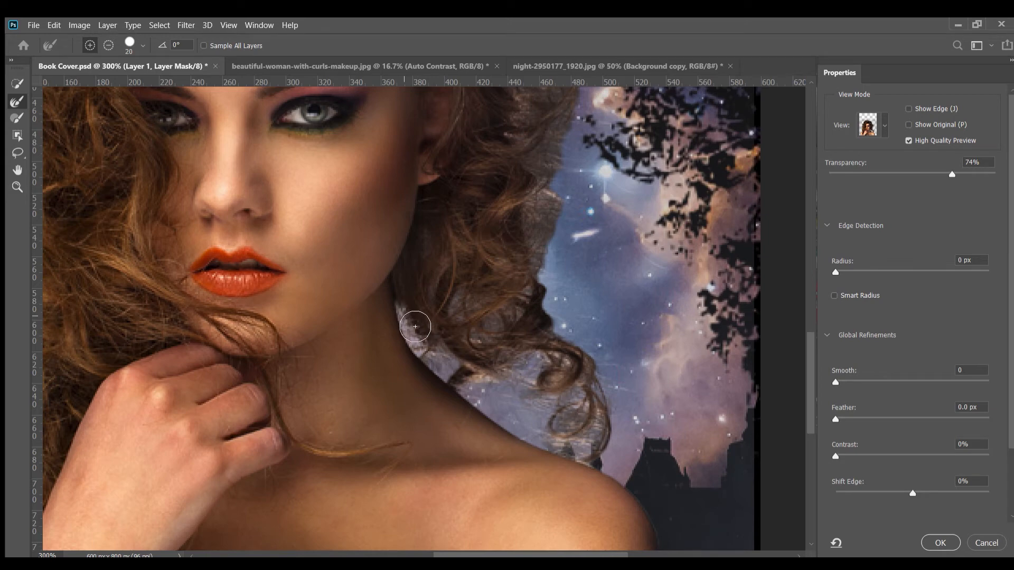
Reduce the Refine Edge Brush to 12 px and refine the outer edge of the curls along the right side of the woman's face
mouse_move(471, 313)
left_mouse_down()
mouse_move(468, 328)
mouse_move(482, 323)
mouse_move(501, 336)
mouse_move(476, 345)
mouse_move(489, 351)
mouse_move(532, 307)
left_mouse_up()
mouse_move(586, 258)
left_mouse_down()
mouse_move(586, 375)
mouse_move(551, 390)
mouse_move(553, 376)
left_mouse_up()
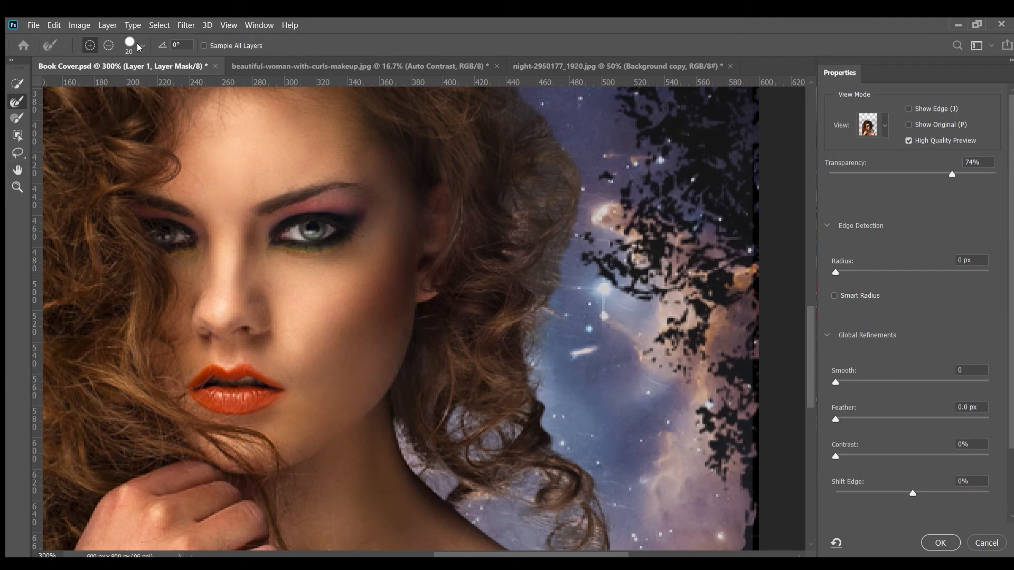
key("bracketleft")
mouse_move(528, 187)
left_mouse_down()
mouse_move(532, 231)
mouse_move(509, 198)
mouse_move(525, 221)
mouse_move(526, 255)
mouse_move(564, 225)
mouse_move(548, 271)
left_mouse_up()
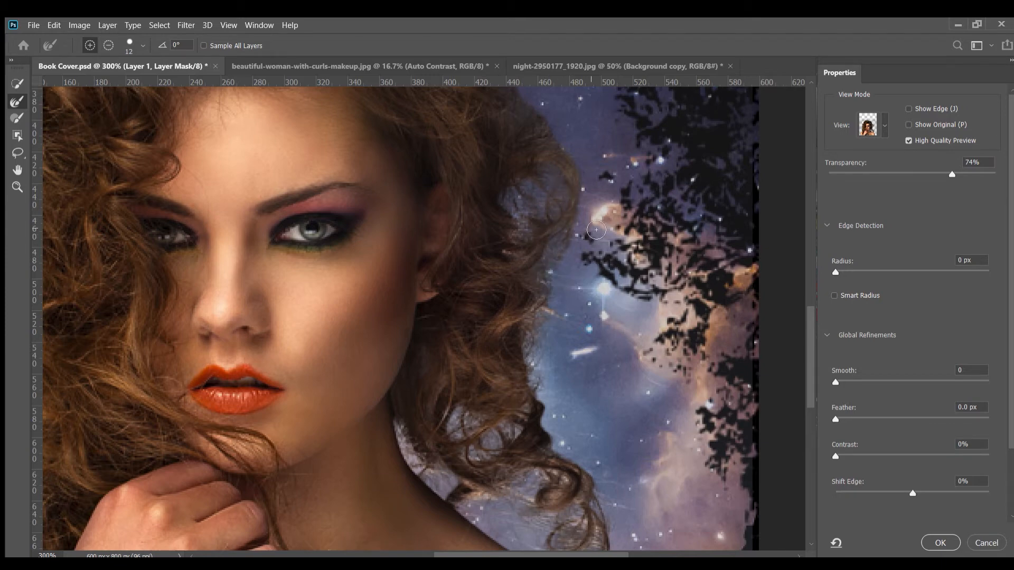
scroll(576, 238, "up", 5)
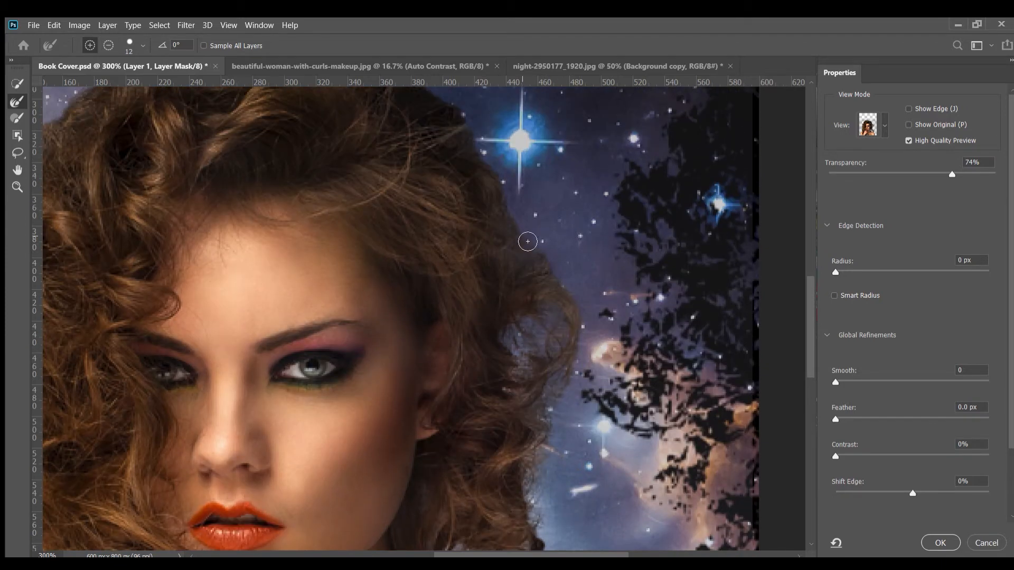
left_click_drag(546, 260, 574, 284)
left_click_drag(586, 370, 609, 371)
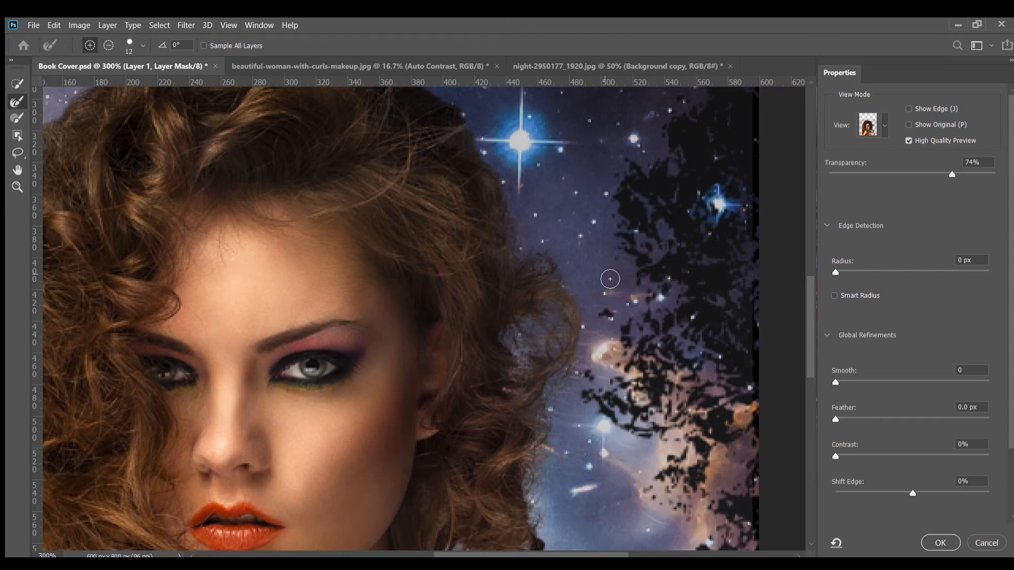
Refine the hair edge from the crown down the upper left side of the woman's head with the 12 px brush
scroll(607, 290, "down", 2)
scroll(608, 301, "down", 4)
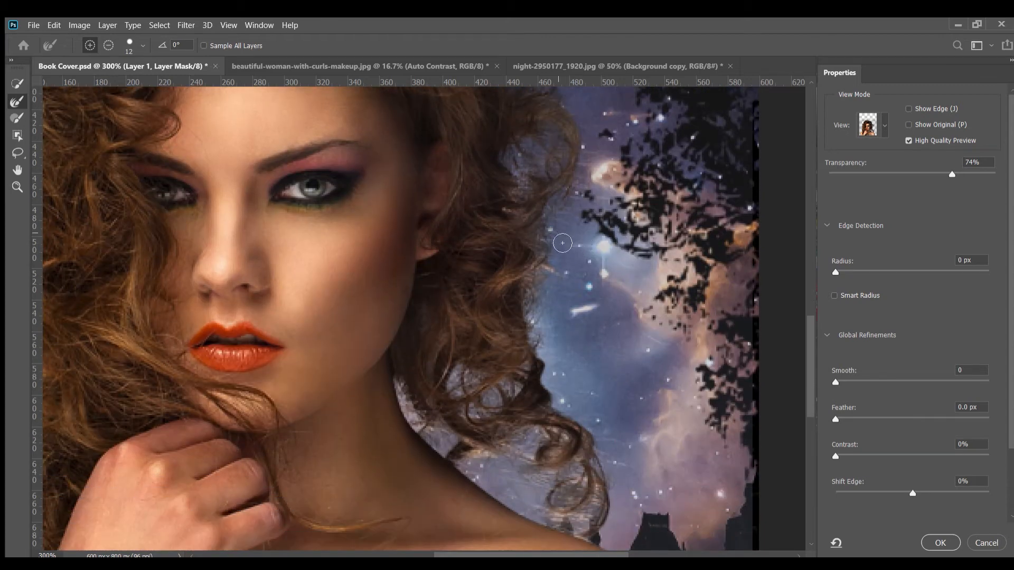
scroll(584, 180, "up", 3)
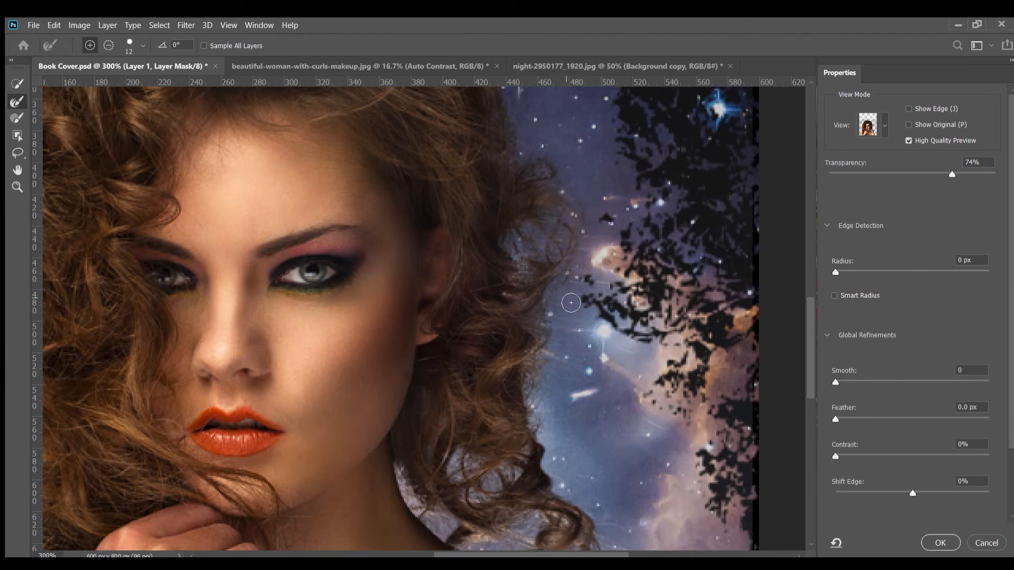
left_click_drag(507, 277, 621, 482)
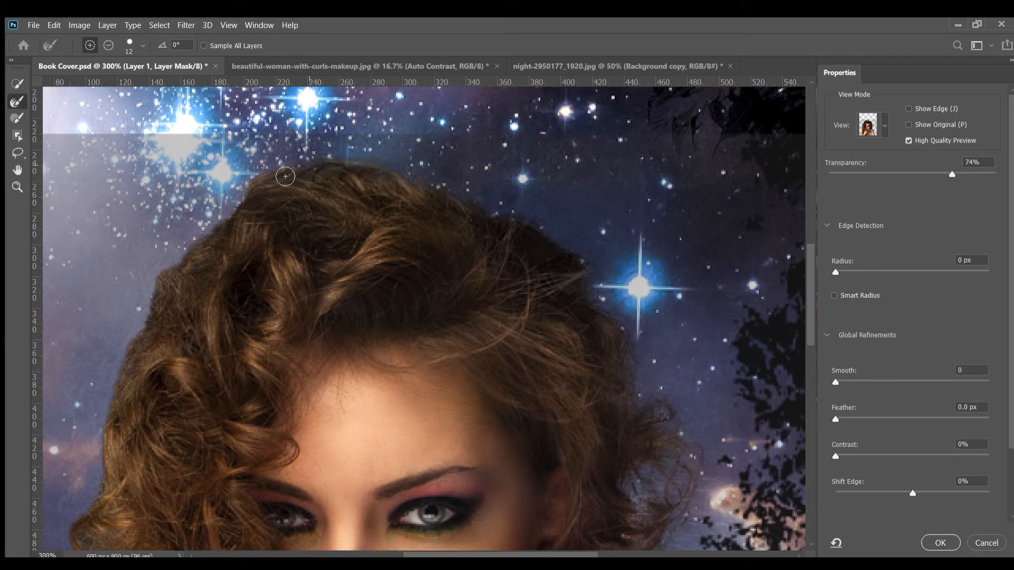
mouse_move(243, 197)
left_mouse_down()
mouse_move(195, 250)
mouse_move(168, 314)
mouse_move(189, 265)
mouse_move(156, 283)
left_mouse_up()
scroll(118, 254, "down", 3)
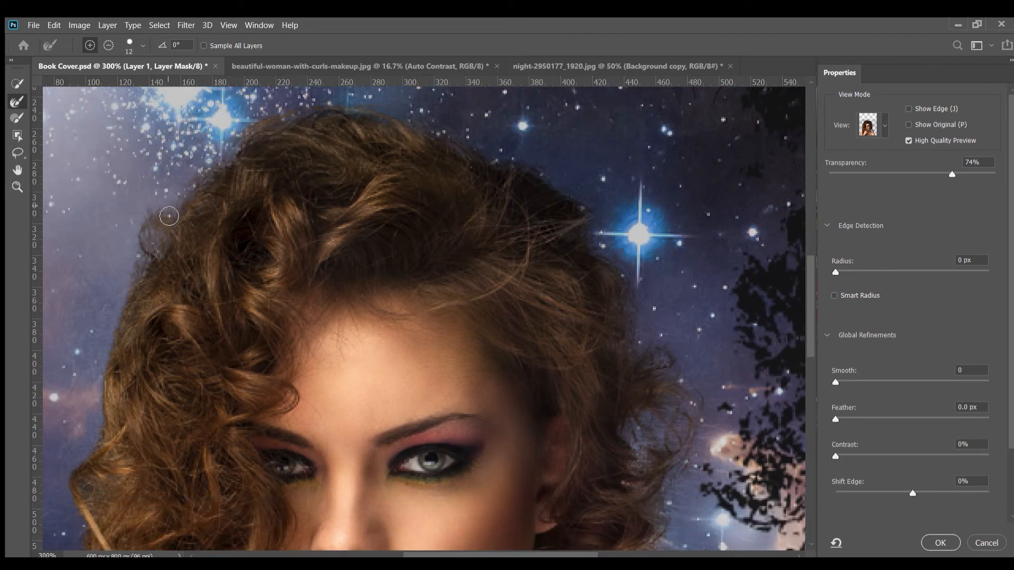
left_click_drag(121, 297, 100, 375)
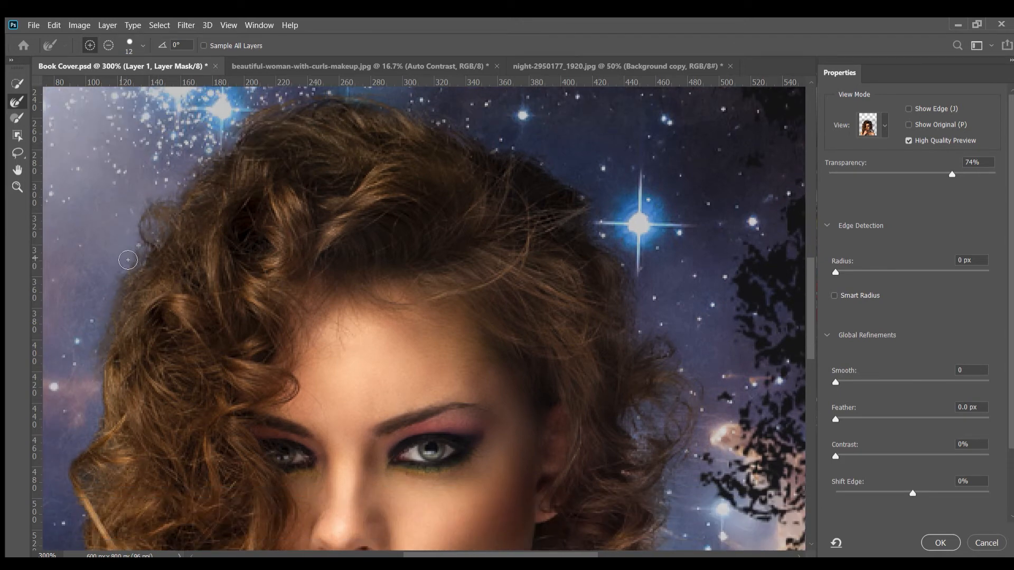
Bring out the flyaway strands along the left hair edge, from beside the forehead down to eye level
mouse_move(128, 260)
left_mouse_down()
mouse_move(390, 148)
mouse_move(391, 233)
mouse_move(477, 118)
left_mouse_up()
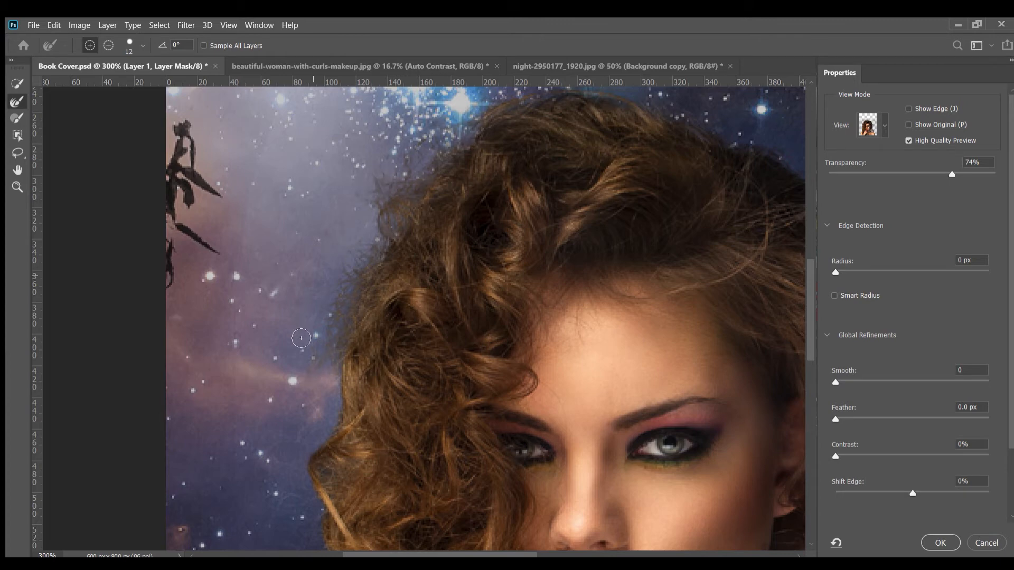
mouse_move(302, 338)
left_mouse_down()
mouse_move(361, 271)
mouse_move(390, 215)
mouse_move(294, 335)
mouse_move(347, 249)
left_mouse_up()
left_click_drag(304, 452, 331, 319)
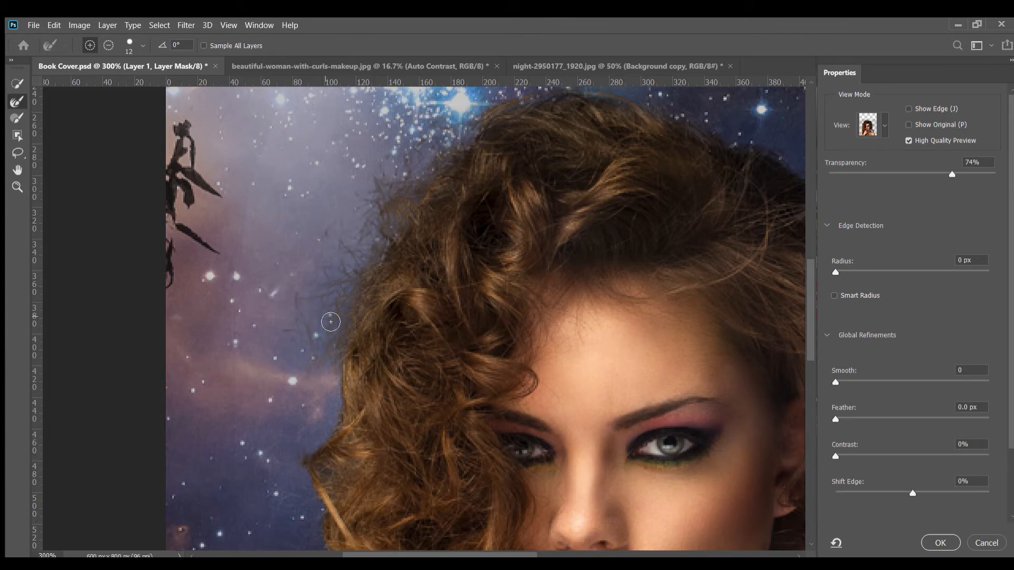
left_click_drag(344, 371, 313, 444)
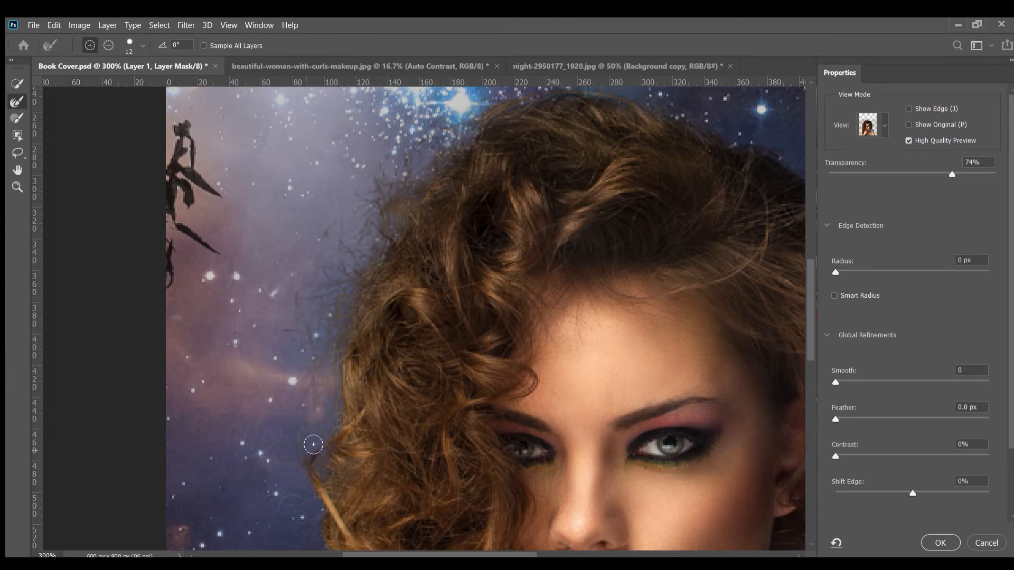
scroll(359, 253, "down", 3)
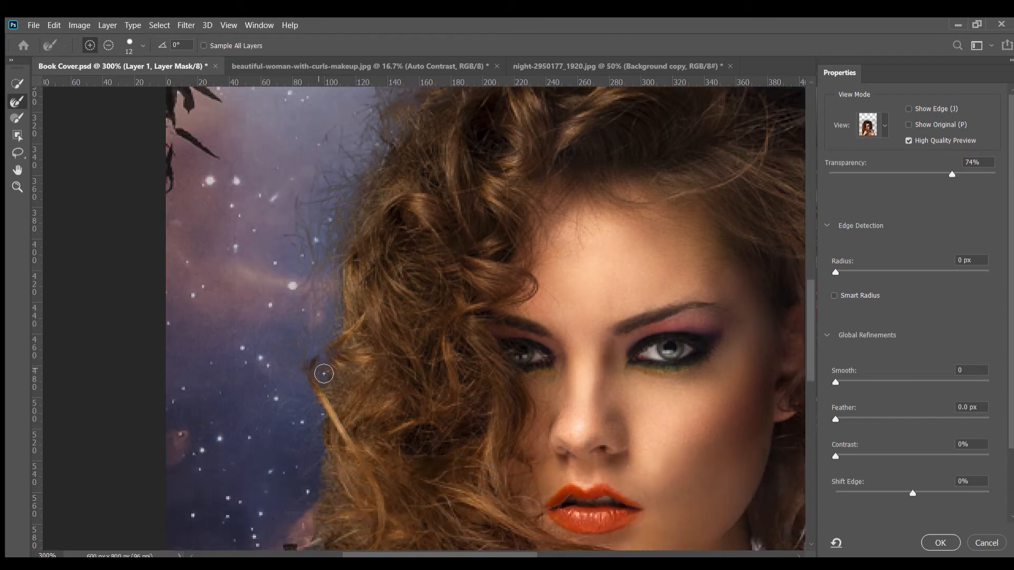
Refine the outer edge of the left curls from eye level down past the castle tower to the shoulder
left_click_drag(319, 372, 398, 245)
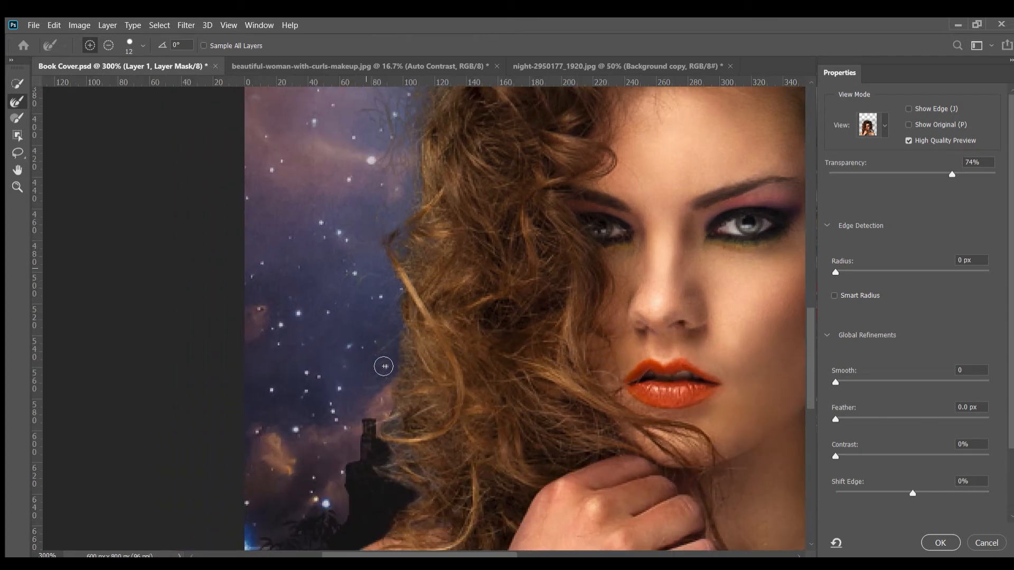
mouse_move(394, 339)
left_mouse_down()
mouse_move(345, 277)
mouse_move(379, 227)
left_mouse_up()
mouse_move(391, 305)
left_mouse_down()
mouse_move(387, 412)
mouse_move(382, 284)
mouse_move(383, 415)
mouse_move(397, 323)
mouse_move(384, 431)
left_mouse_up()
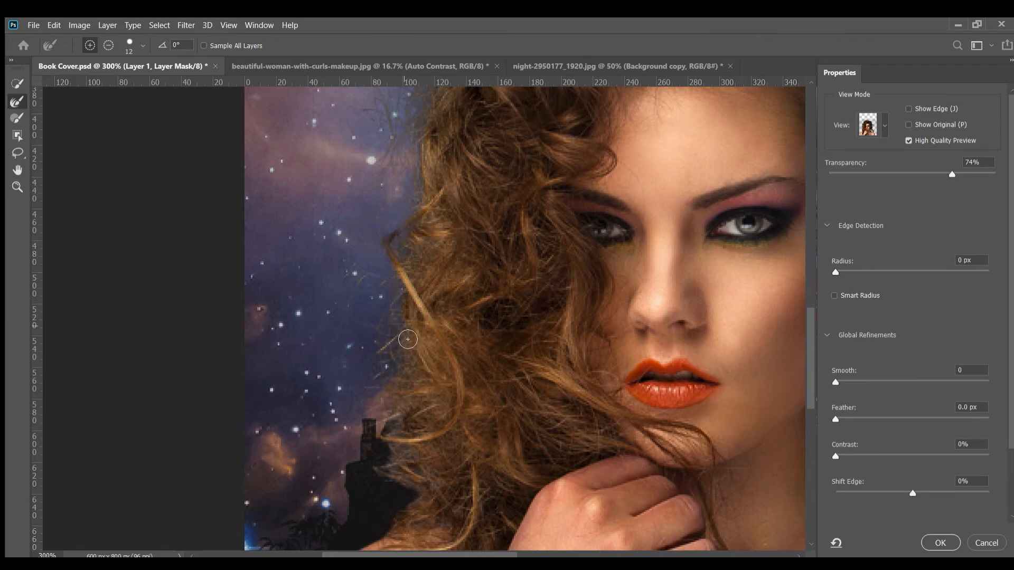
mouse_move(408, 339)
left_mouse_down()
mouse_move(371, 264)
mouse_move(382, 399)
left_mouse_up()
mouse_move(372, 354)
left_mouse_down()
mouse_move(376, 467)
mouse_move(385, 460)
mouse_move(411, 491)
mouse_move(388, 428)
mouse_move(418, 481)
mouse_move(425, 466)
mouse_move(369, 391)
mouse_move(366, 424)
mouse_move(394, 506)
left_mouse_up()
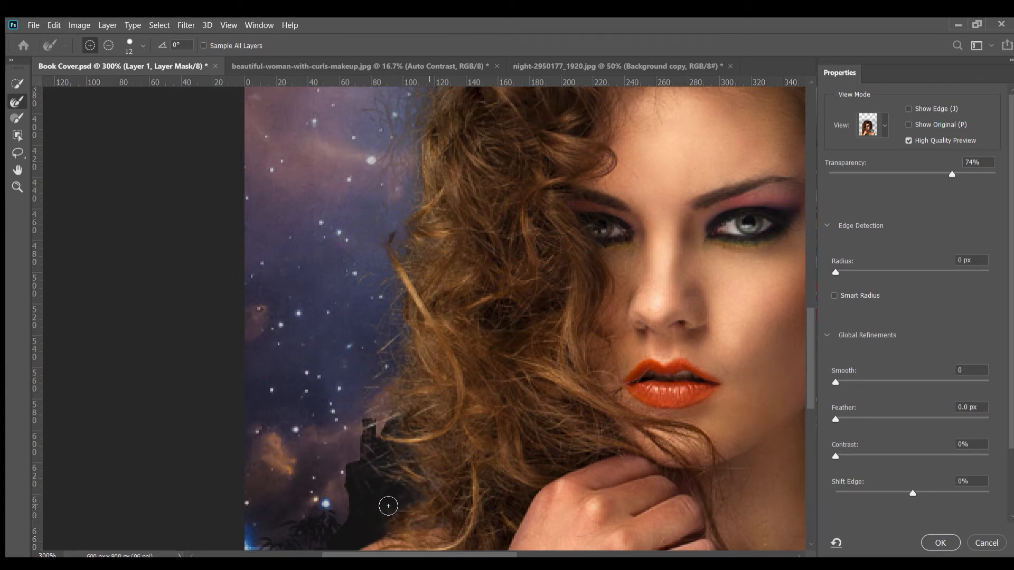
Clean the mask over the castle tower beside the left curls using the Refine Edge Brush in subtract mode, then return the brush to add mode
scroll(405, 333, "down", 3)
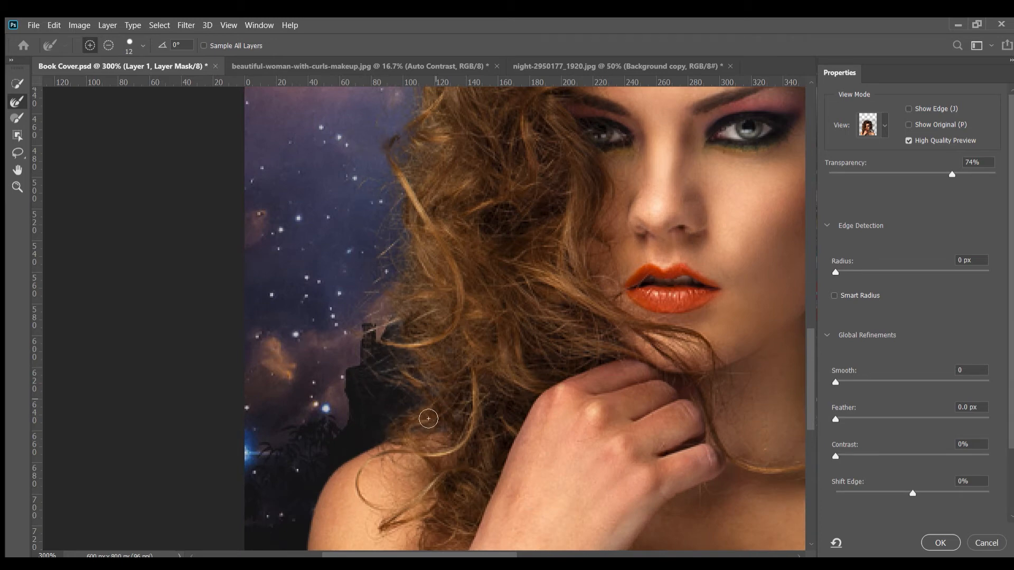
scroll(362, 421, "down", 3)
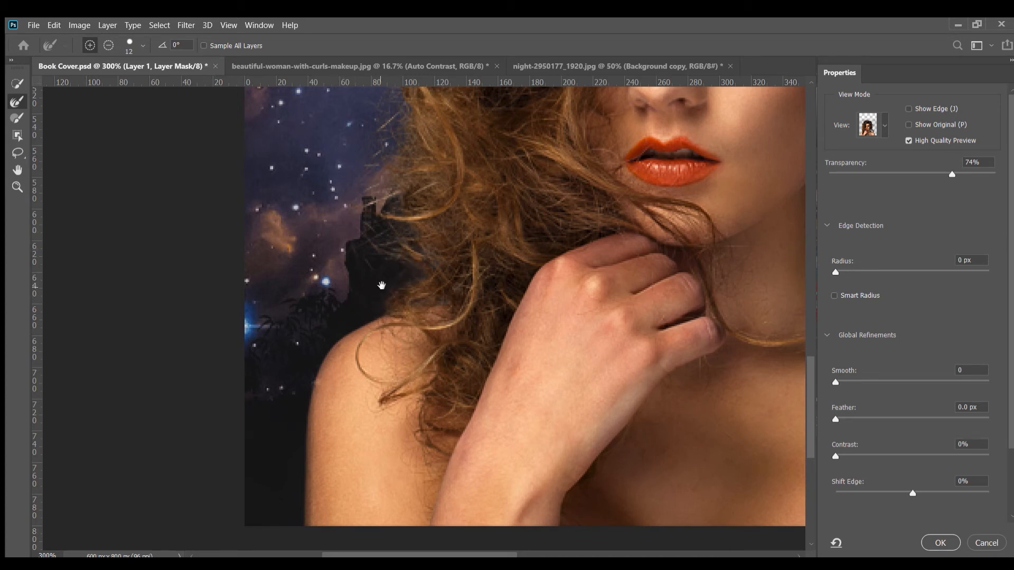
left_click_drag(382, 286, 356, 454)
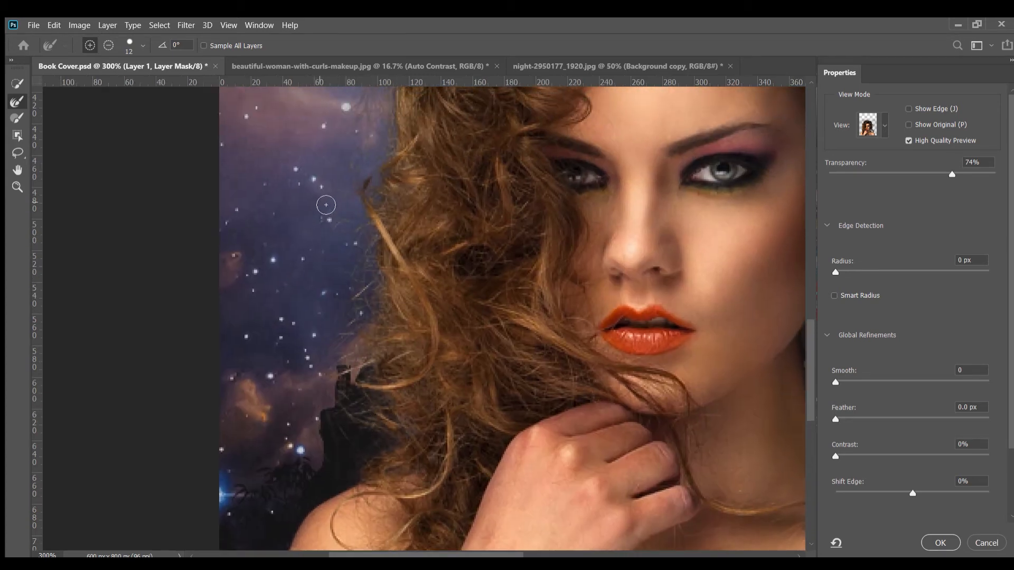
left_click(112, 45)
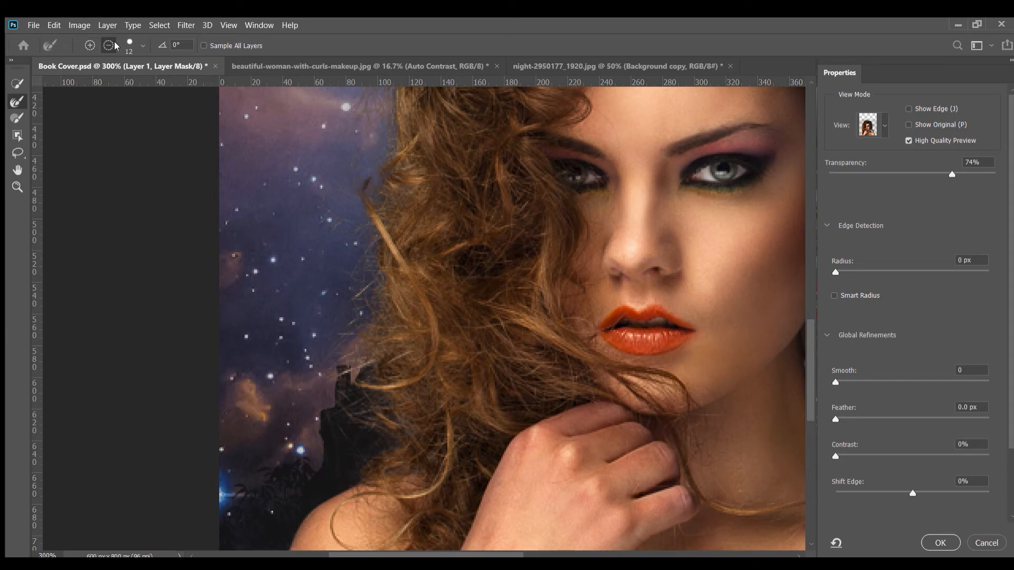
mouse_move(327, 398)
left_mouse_down()
mouse_move(349, 244)
mouse_move(329, 300)
left_mouse_up()
left_click(94, 43)
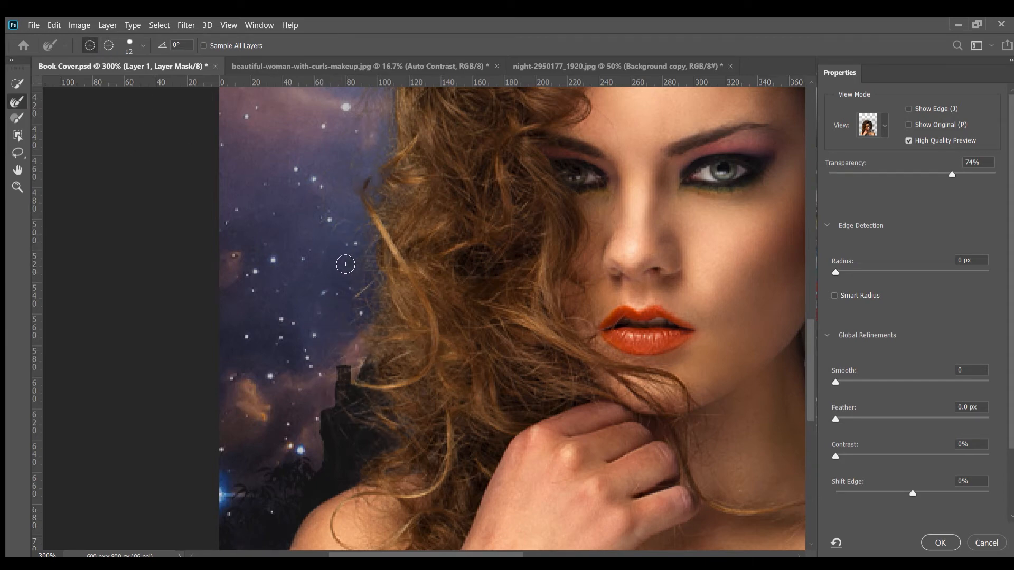
Refine the wispy hair at the upper left of the head and across the top of the crown with the 12 px brush
left_click_drag(395, 269, 336, 550)
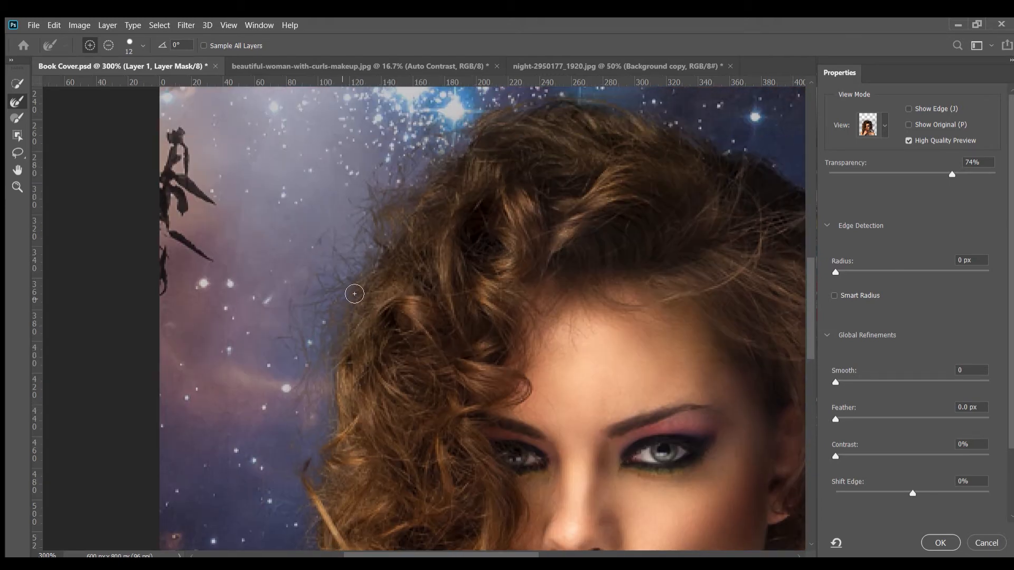
mouse_move(354, 293)
left_mouse_down()
mouse_move(334, 228)
mouse_move(304, 328)
mouse_move(365, 182)
mouse_move(308, 298)
left_mouse_up()
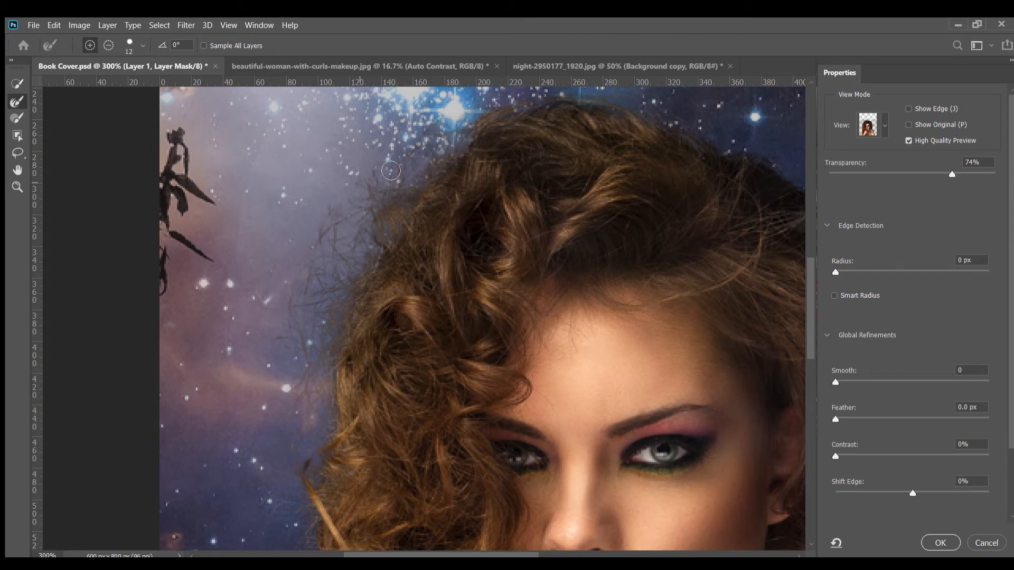
mouse_move(453, 135)
left_mouse_down()
mouse_move(372, 314)
mouse_move(392, 287)
mouse_move(456, 262)
left_mouse_up()
mouse_move(522, 266)
left_mouse_down()
mouse_move(416, 275)
mouse_move(430, 267)
left_mouse_up()
mouse_move(593, 290)
left_mouse_down()
mouse_move(475, 279)
mouse_move(483, 264)
mouse_move(656, 322)
left_mouse_up()
mouse_move(538, 253)
left_mouse_down()
mouse_move(648, 297)
mouse_move(661, 318)
left_mouse_up()
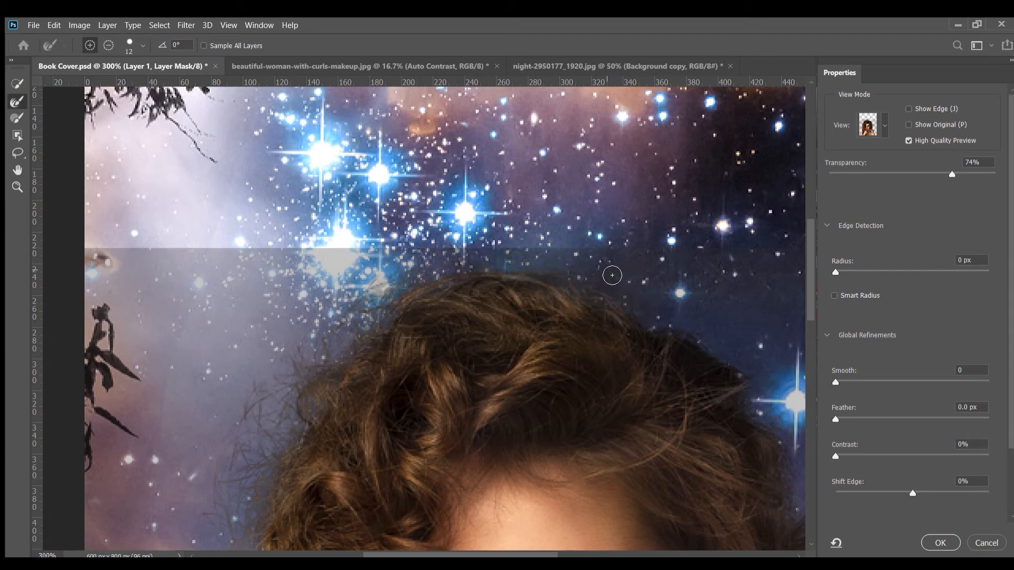
left_click_drag(580, 268, 460, 277)
Refine the hair edge down the right side of the head to the loose curls above the shoulder
left_click_drag(675, 317, 443, 237)
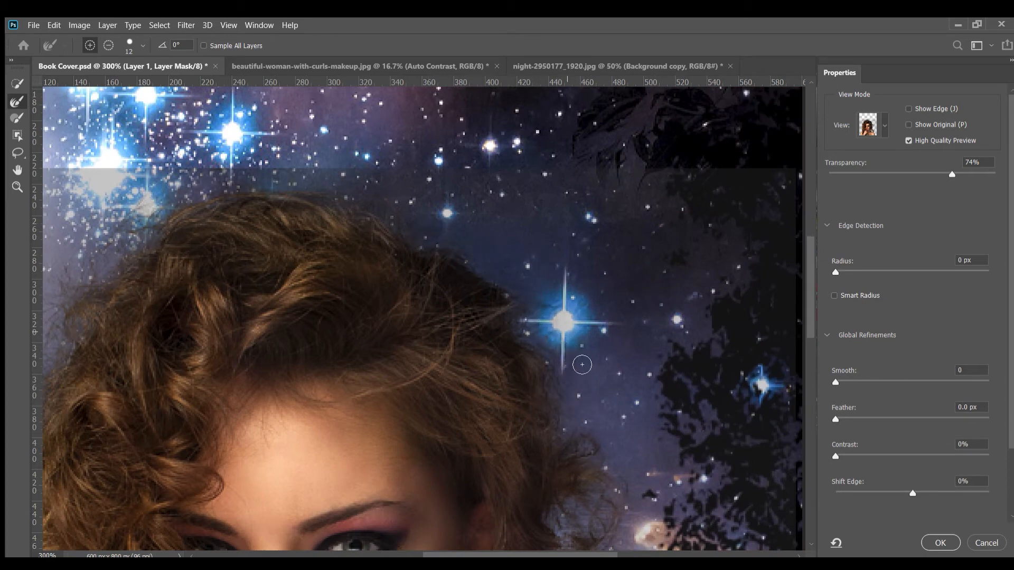
left_click_drag(583, 450, 543, 248)
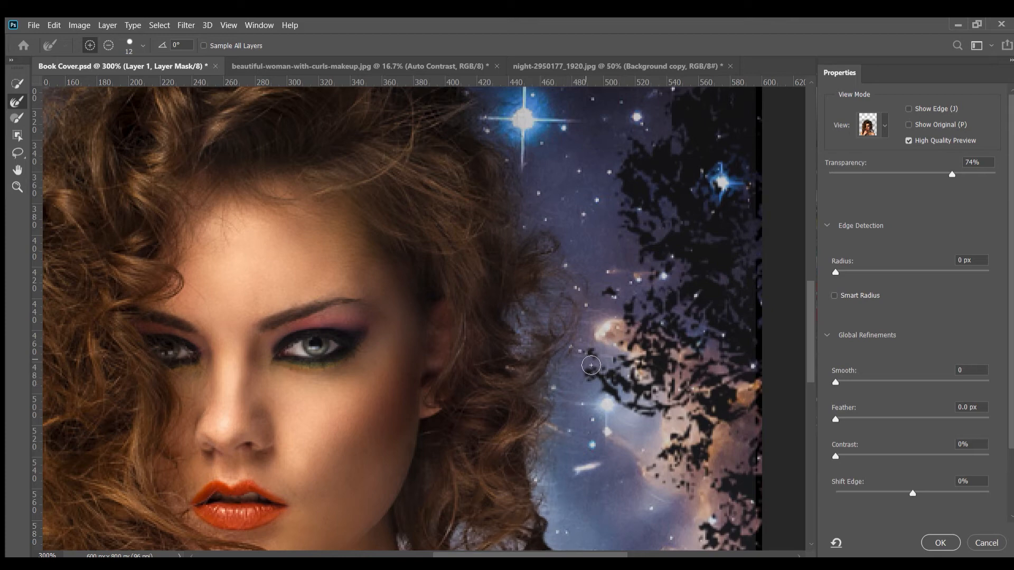
left_click_drag(533, 497, 518, 298)
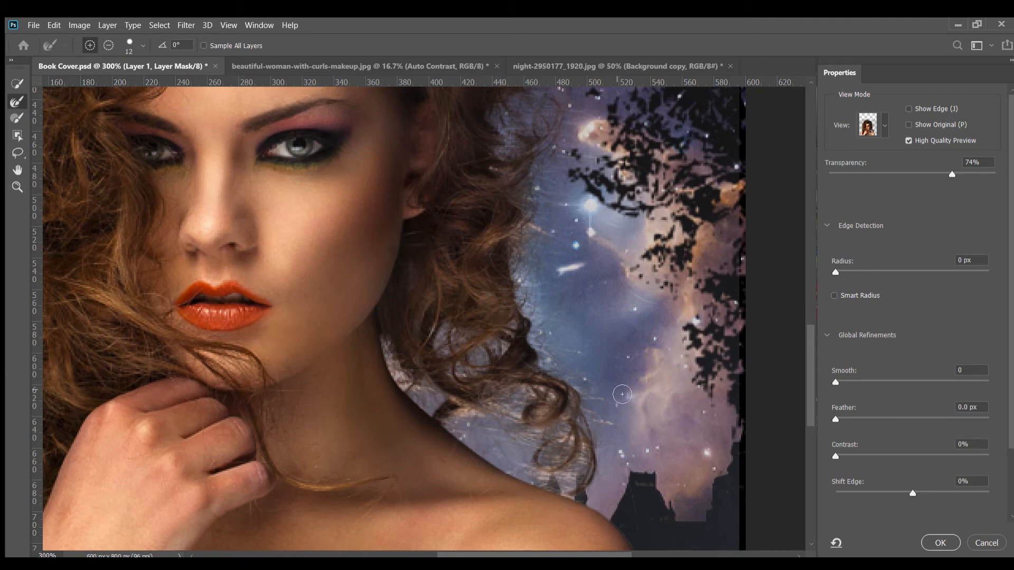
Clean the outer edge of the right shoulder with the brush in subtract mode and apply the refined mask to Layer 1
scroll(622, 394, "down", 5)
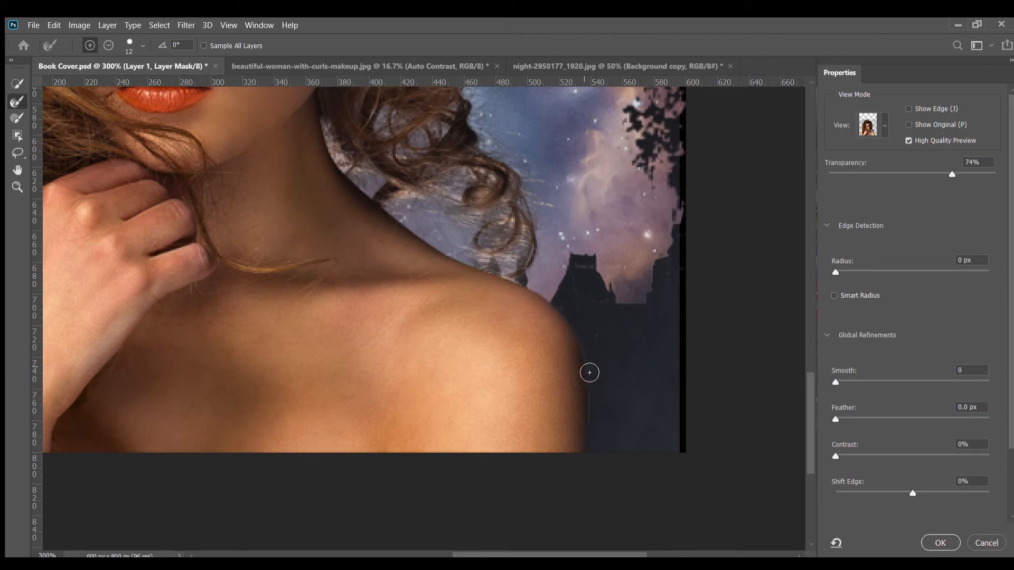
left_click(109, 44)
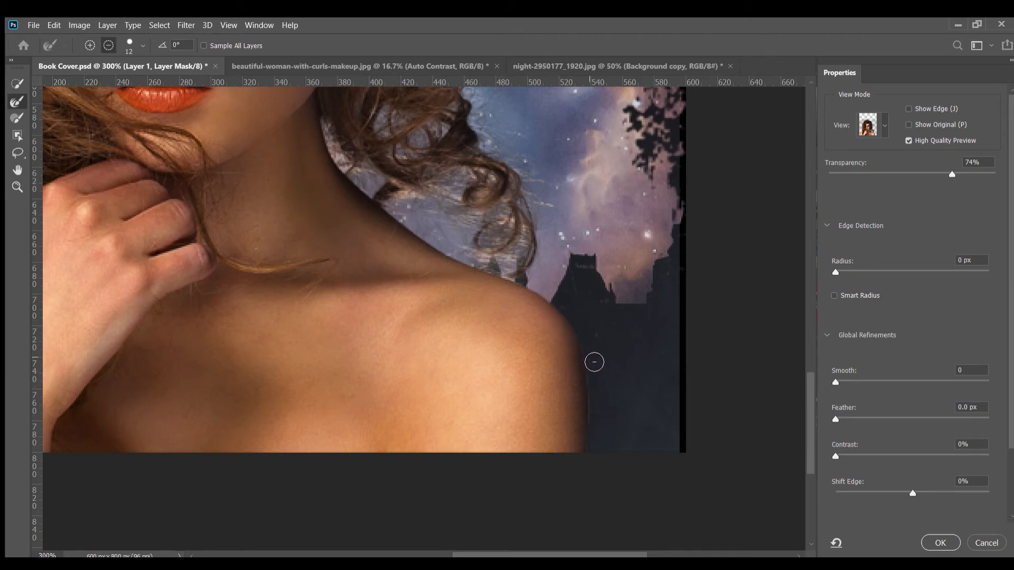
left_click_drag(594, 363, 591, 415)
left_click_drag(303, 202, 537, 451)
key("ctrl+1")
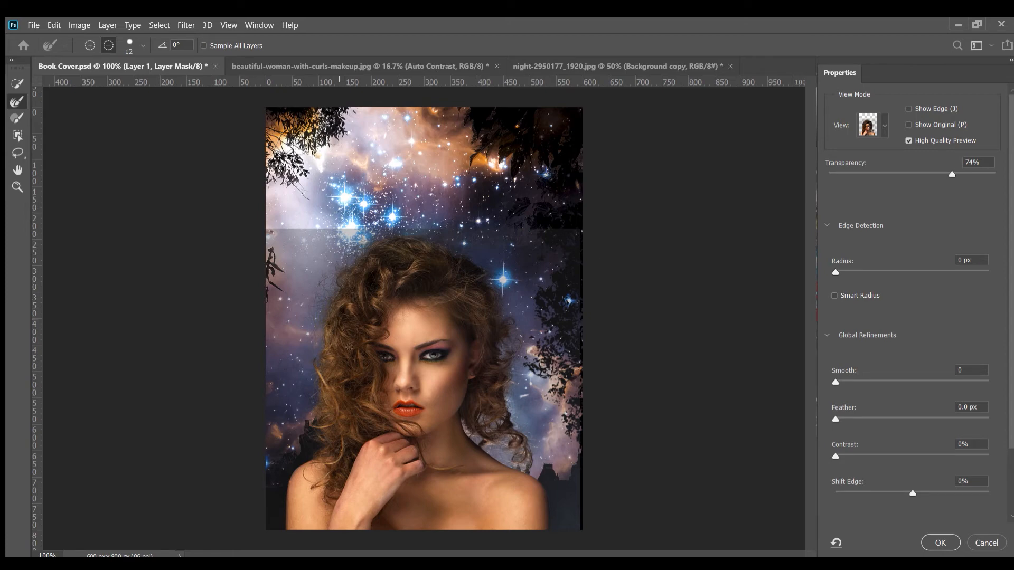
left_click(941, 544)
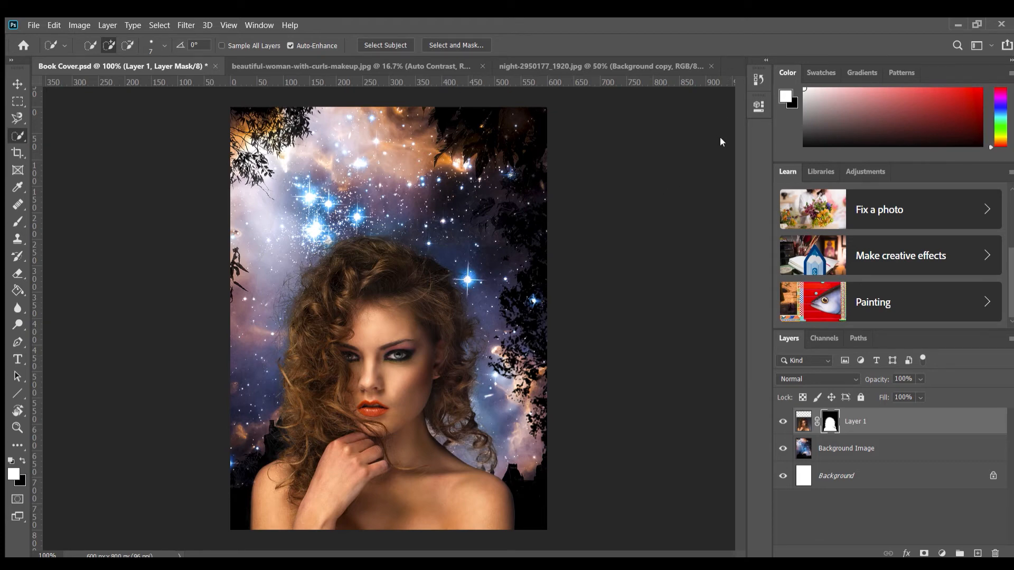
Duplicate Layer 1 together with its mask
left_click(17, 84)
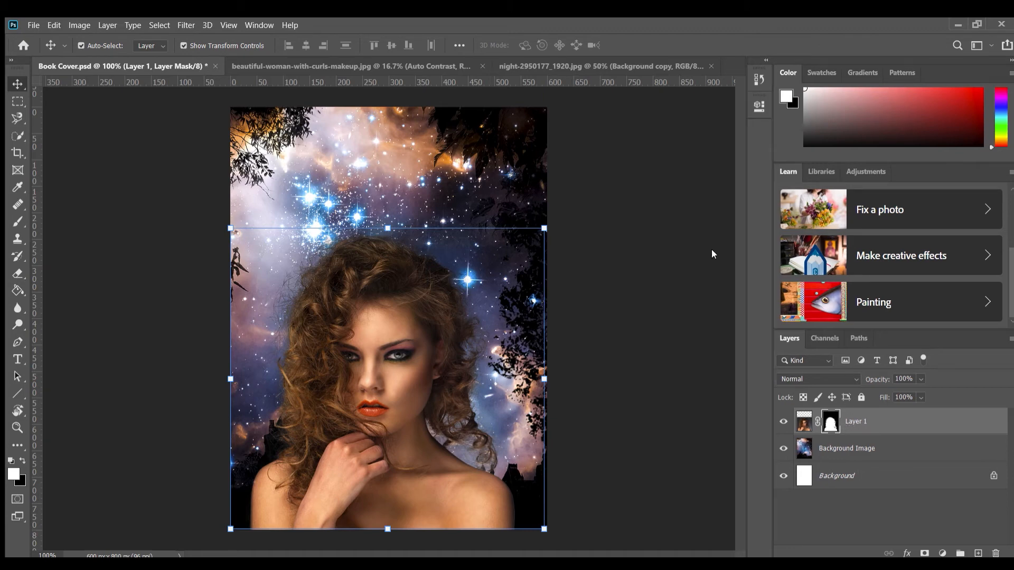
key("ctrl+j")
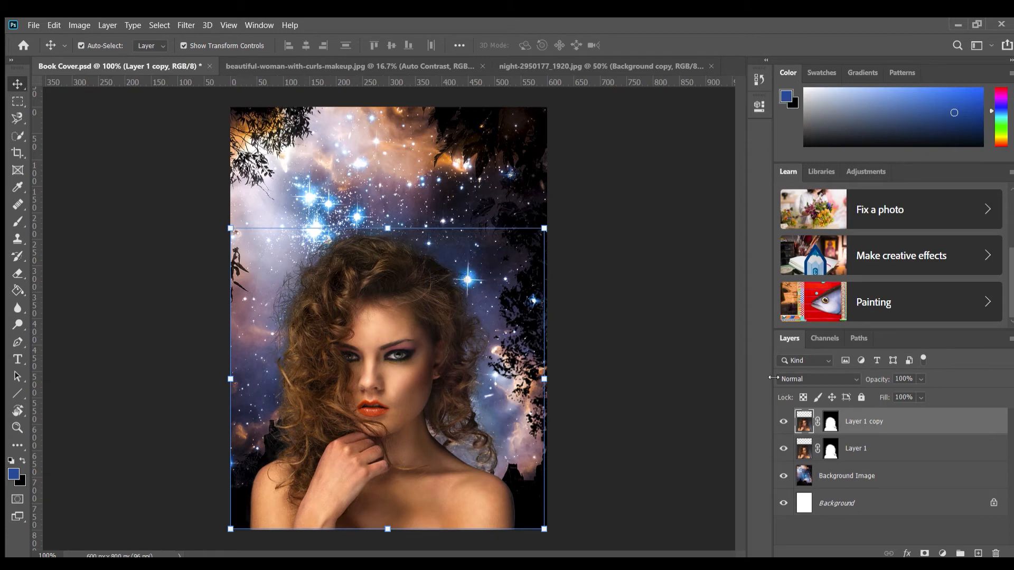
Compare the cover with Layer 1 and Layer 1 copy hidden separately and together, ending with both layers shown
left_click(783, 449)
left_click(784, 449)
left_click(784, 421)
left_click(784, 421)
left_click(784, 421)
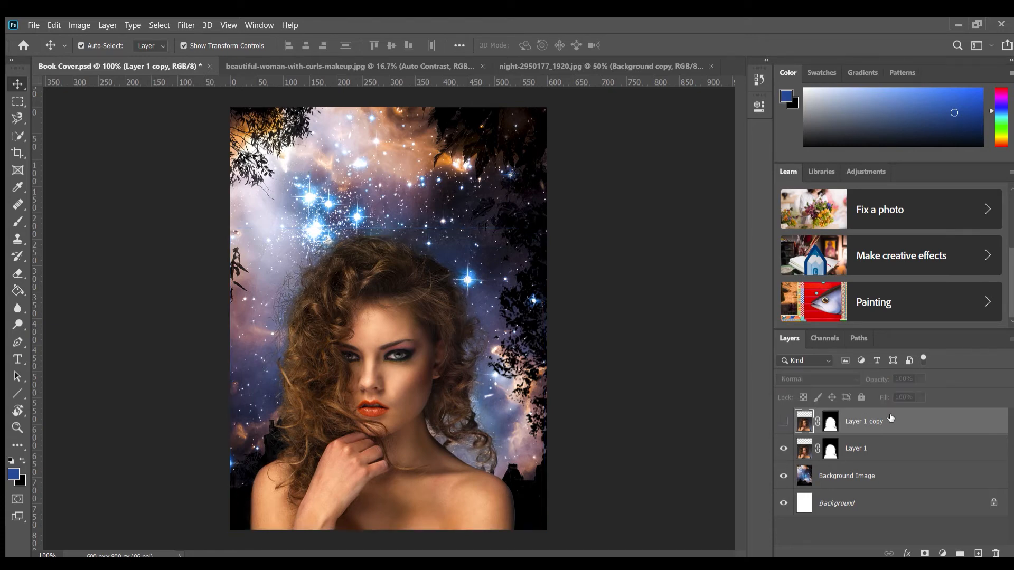
left_click(784, 448)
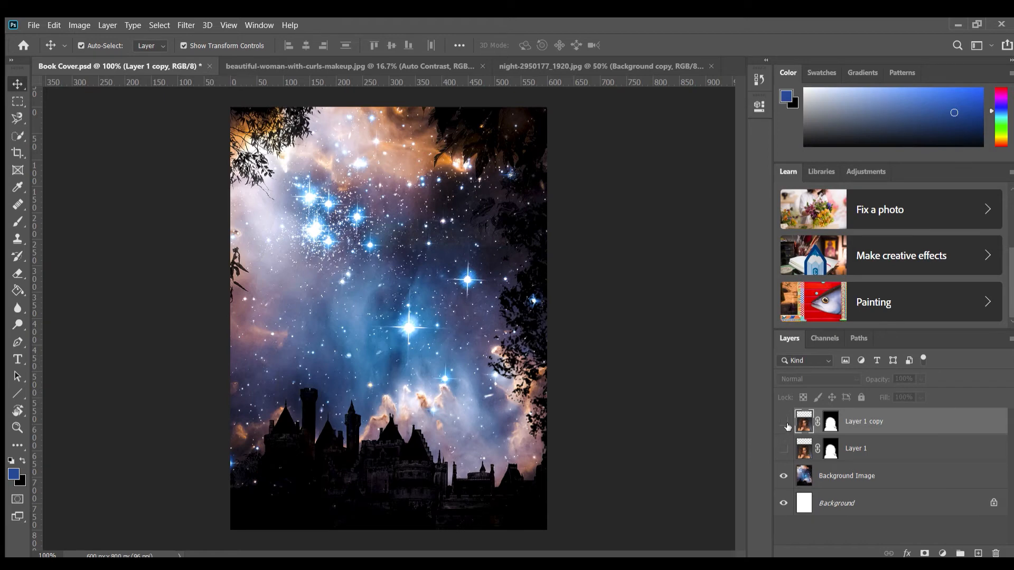
left_click(784, 421)
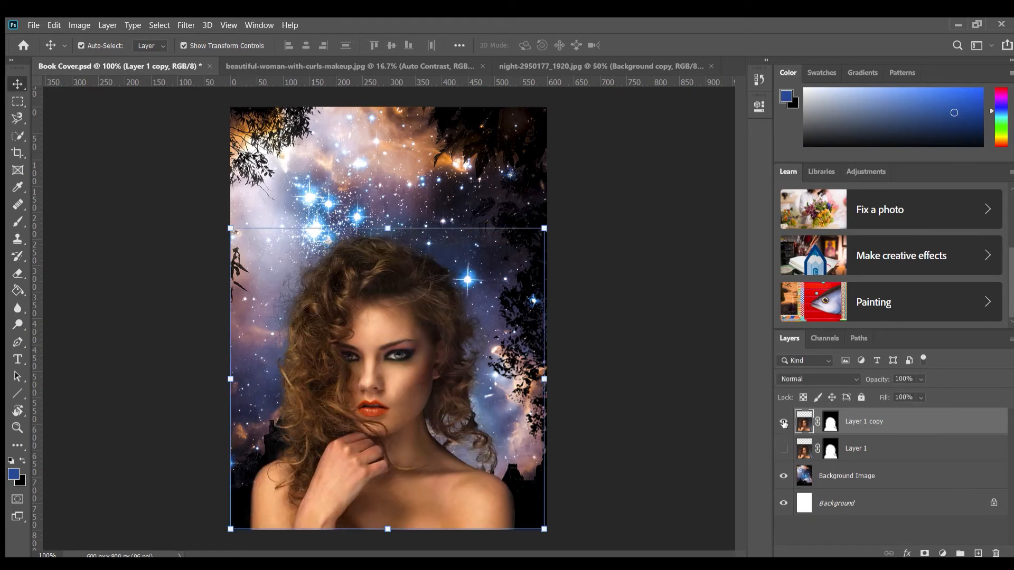
left_click(784, 448)
left_click(784, 448)
left_click(783, 421)
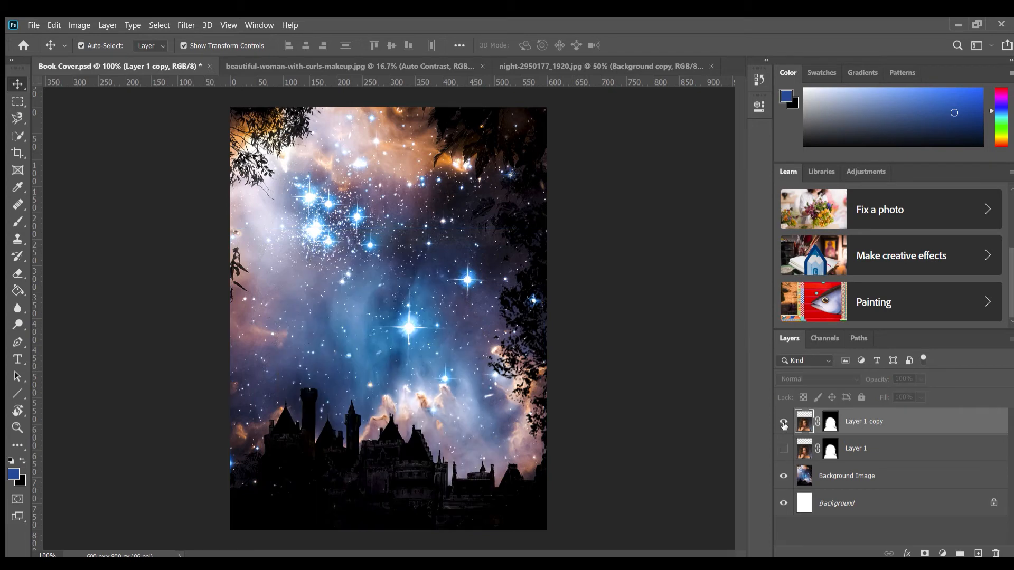
left_click(783, 421)
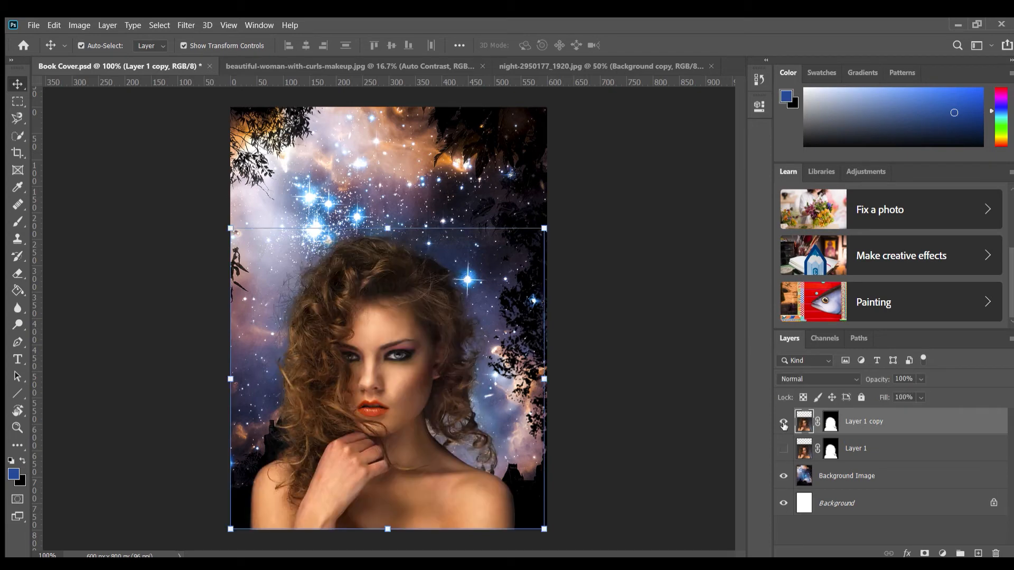
left_click(784, 447)
left_click(784, 422)
left_click(784, 422)
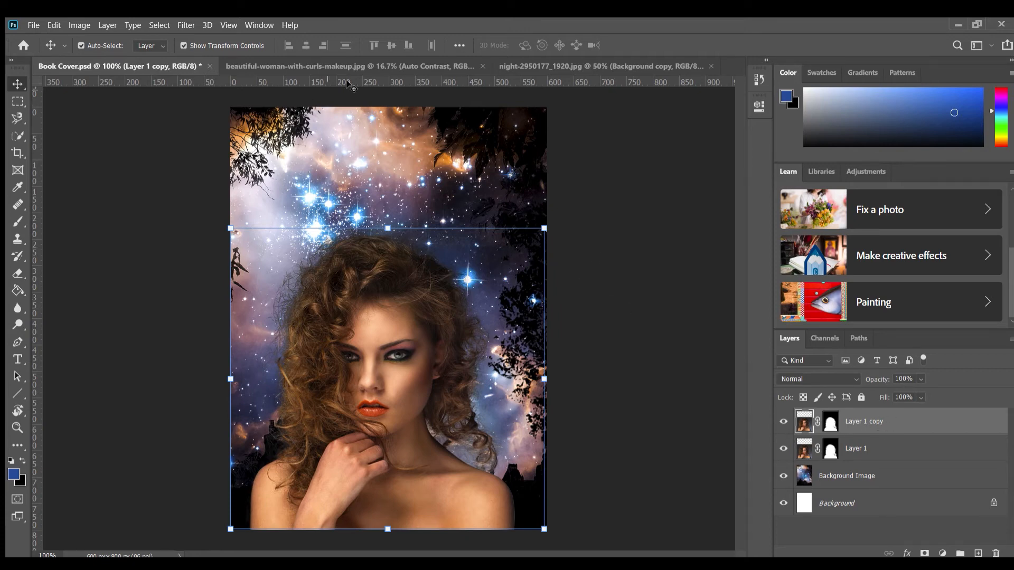
left_click(166, 26)
key("h")
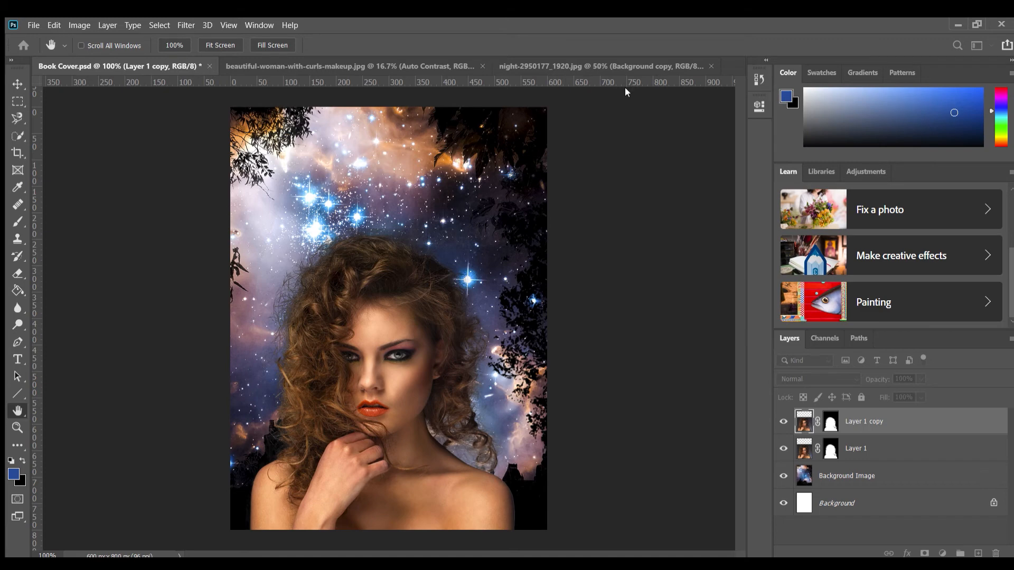
key("v")
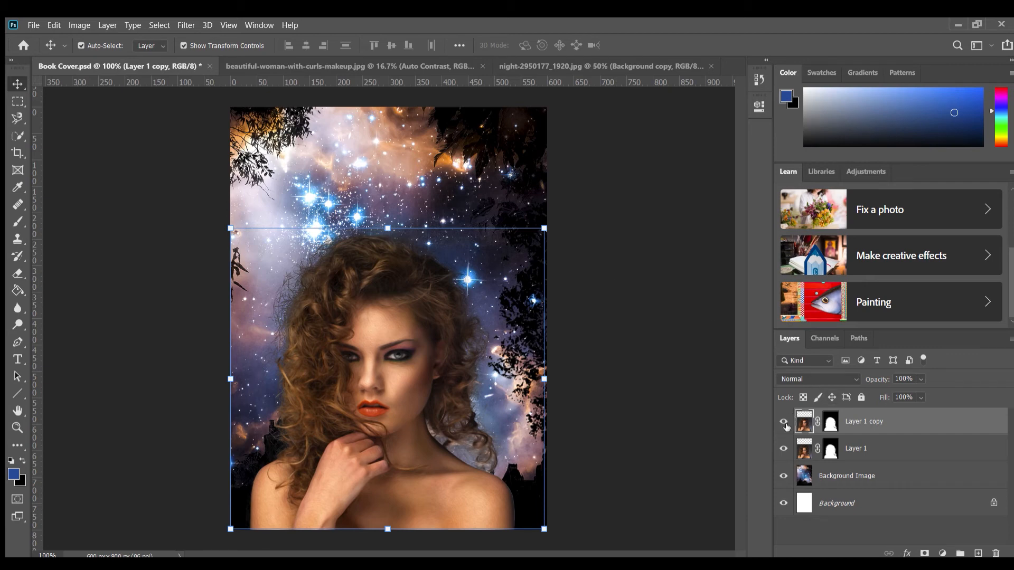
Toggle the visibility of Layer 1 copy to compare it with Layer 1 beneath, leaving the copy shown
left_click(783, 422)
left_click(784, 422)
left_click(784, 423)
left_click(784, 423)
left_click(784, 423)
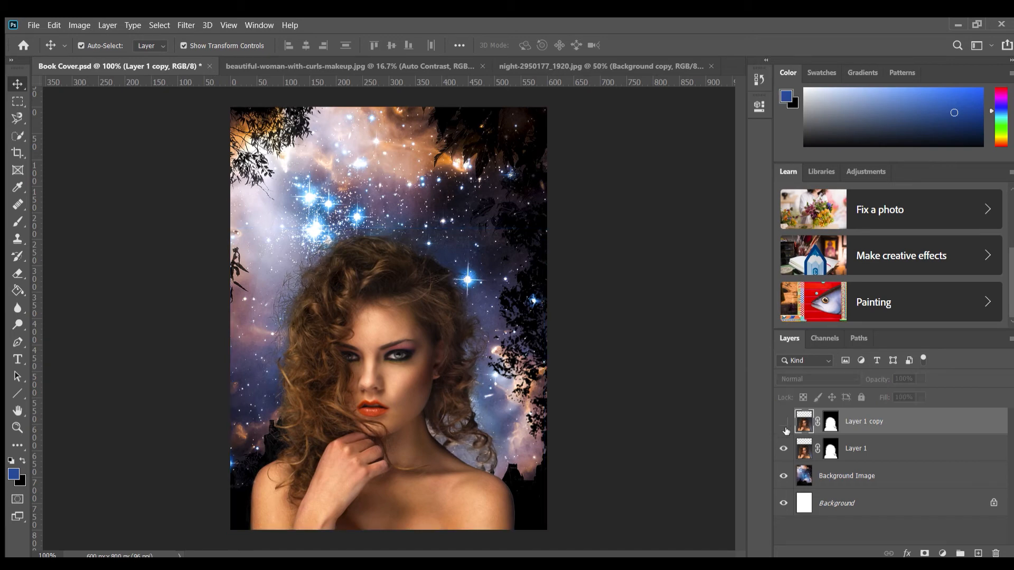
left_click(783, 423)
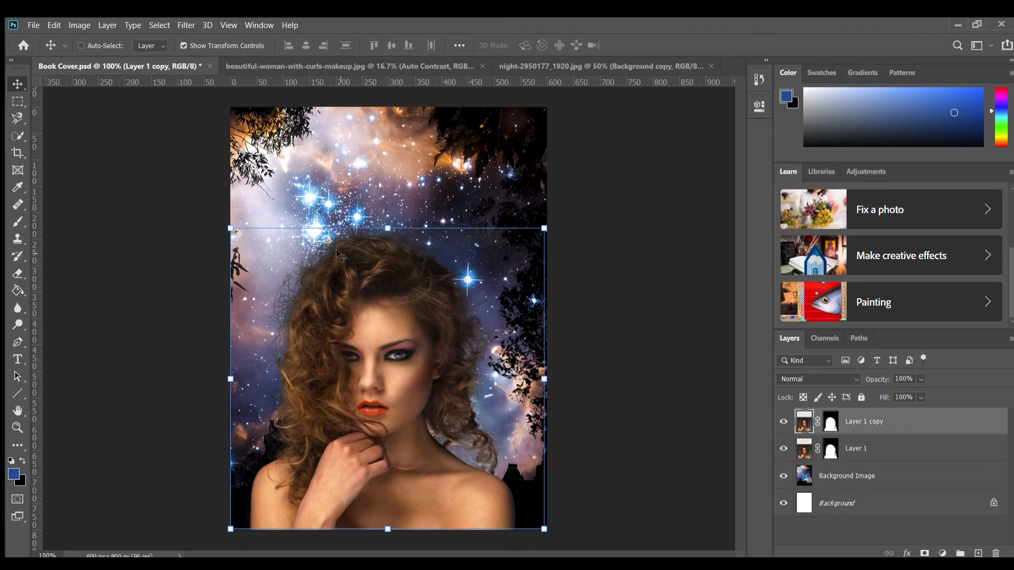
Smooth the forehead skin above the eyebrows on Layer 1 copy with the Smudge tool
key("ctrl+plus")
key("ctrl+plus")
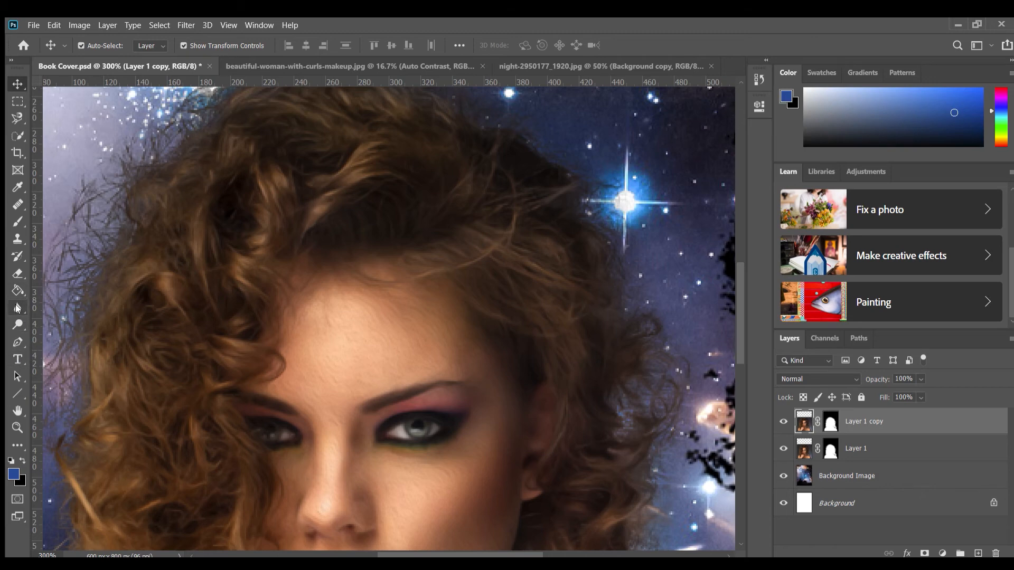
left_click(18, 308)
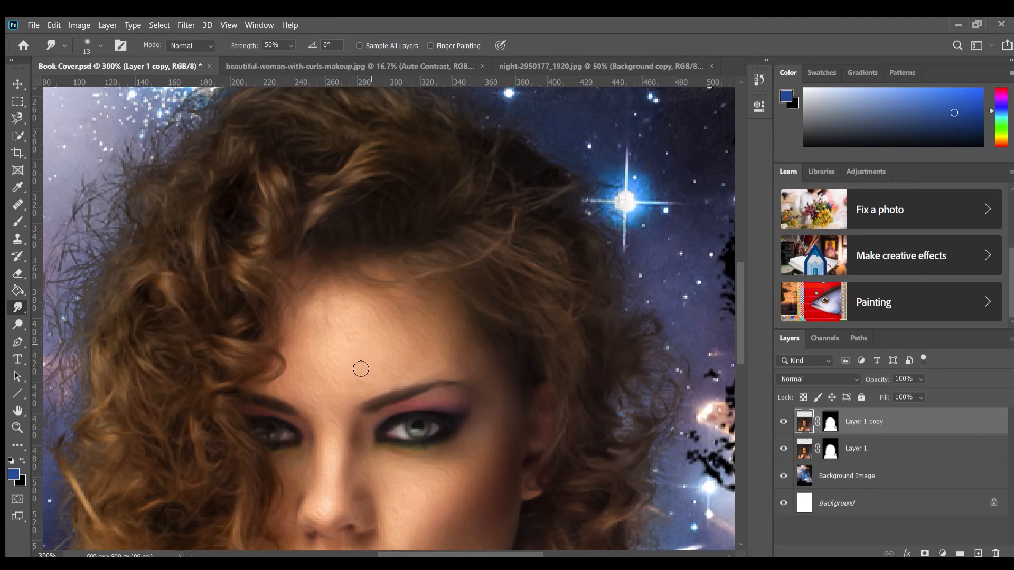
left_click_drag(355, 385, 462, 357)
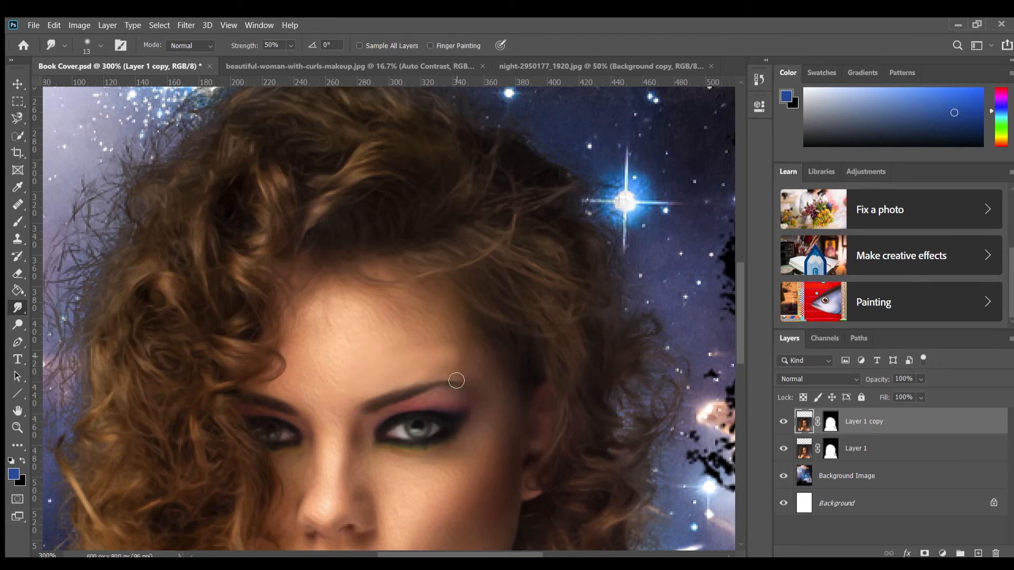
left_click_drag(462, 339, 434, 339)
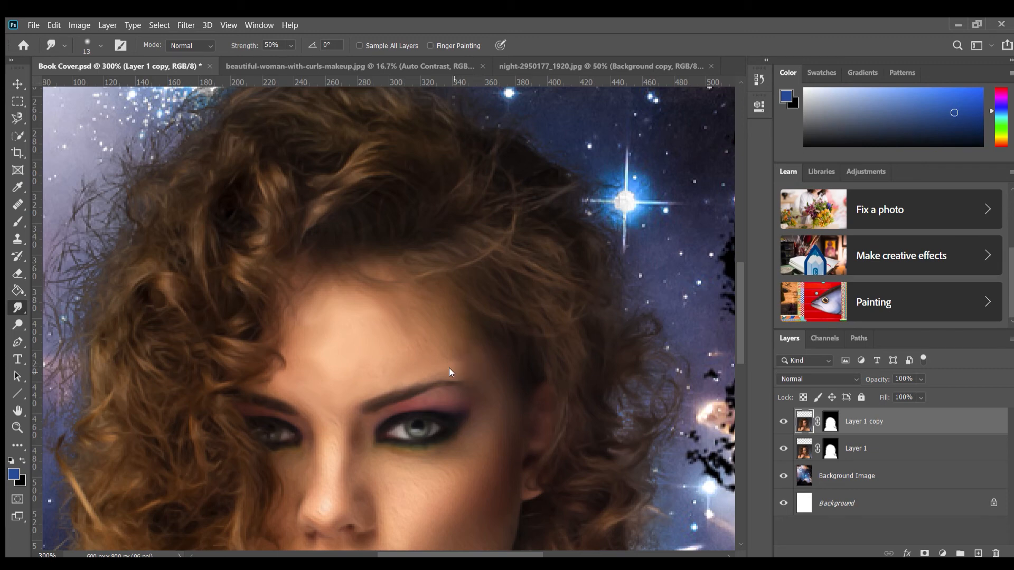
Smudge the skin along the nose and across the cheeks to an even, painted texture
scroll(528, 341, "down", 2)
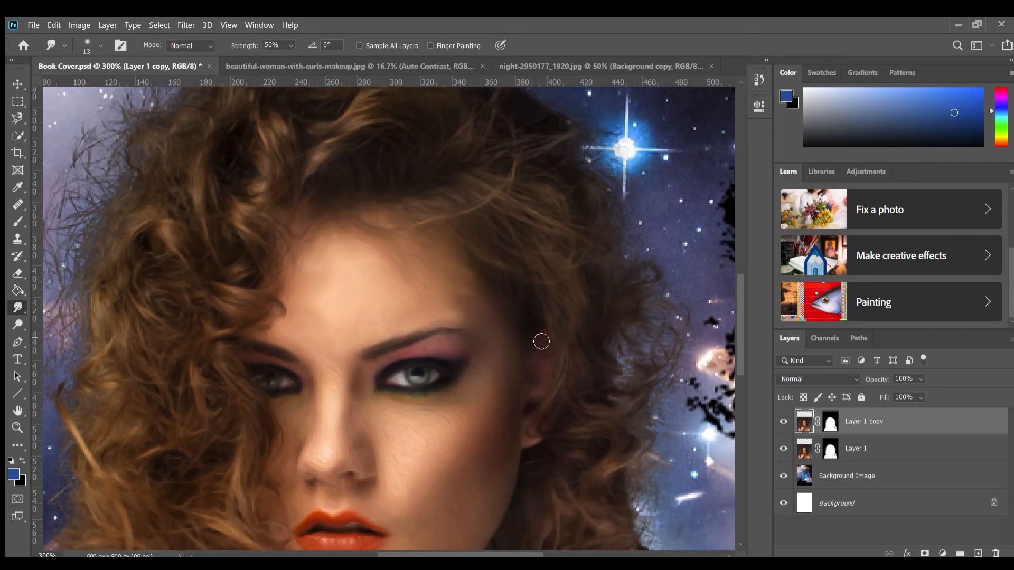
scroll(470, 356, "down", 2)
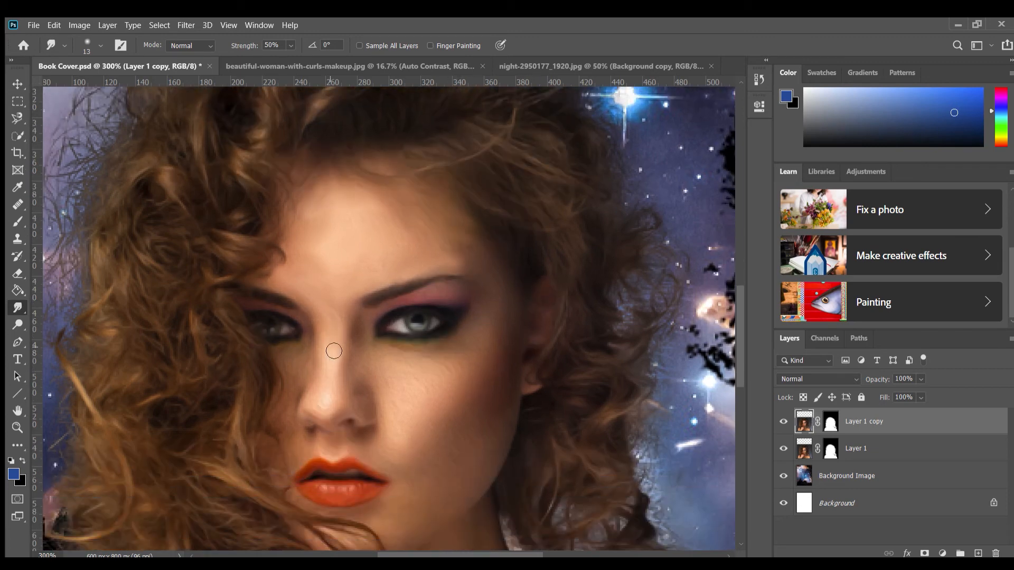
left_click_drag(340, 360, 333, 406)
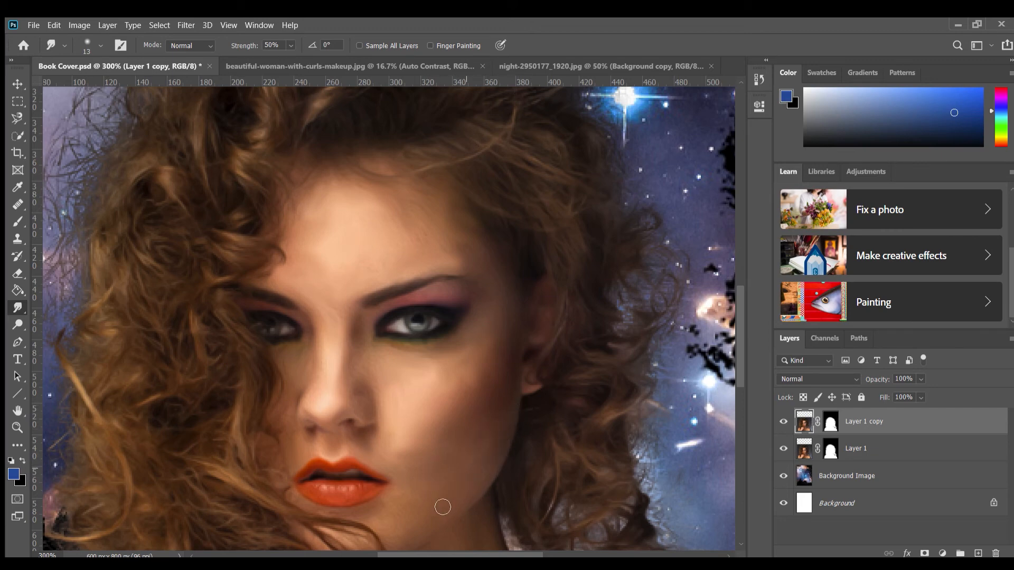
Smudge the skin of the chin, neck and raised hand on Layer 1 copy
scroll(473, 506, "down", 3)
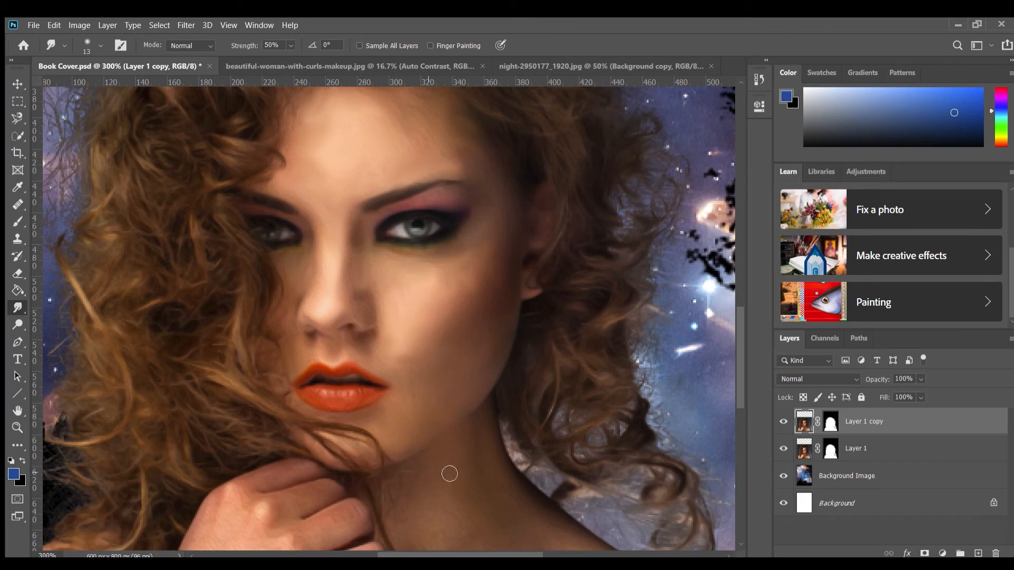
scroll(495, 442, "down", 5)
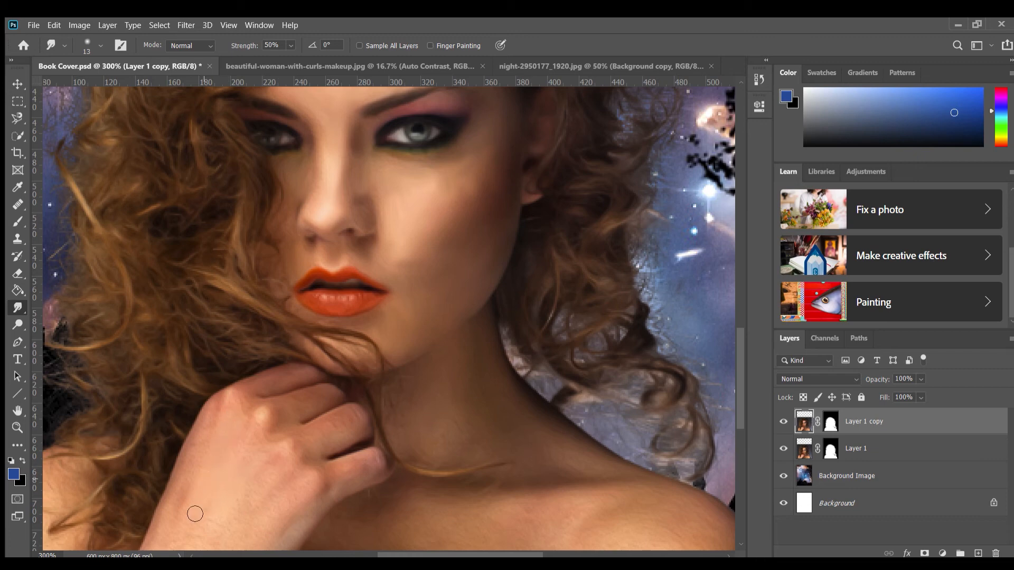
scroll(222, 468, "down", 3)
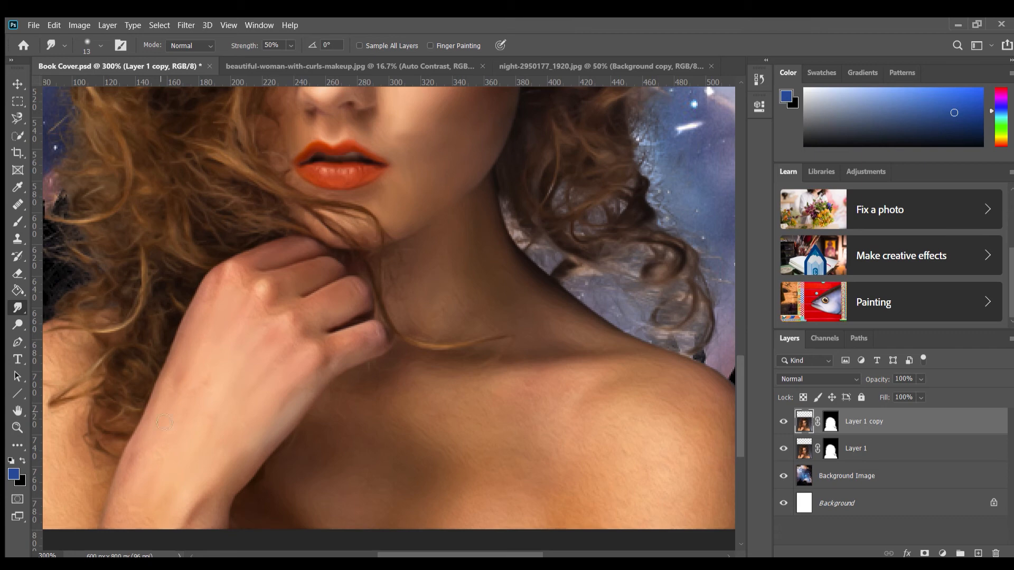
scroll(132, 486, "down", 3)
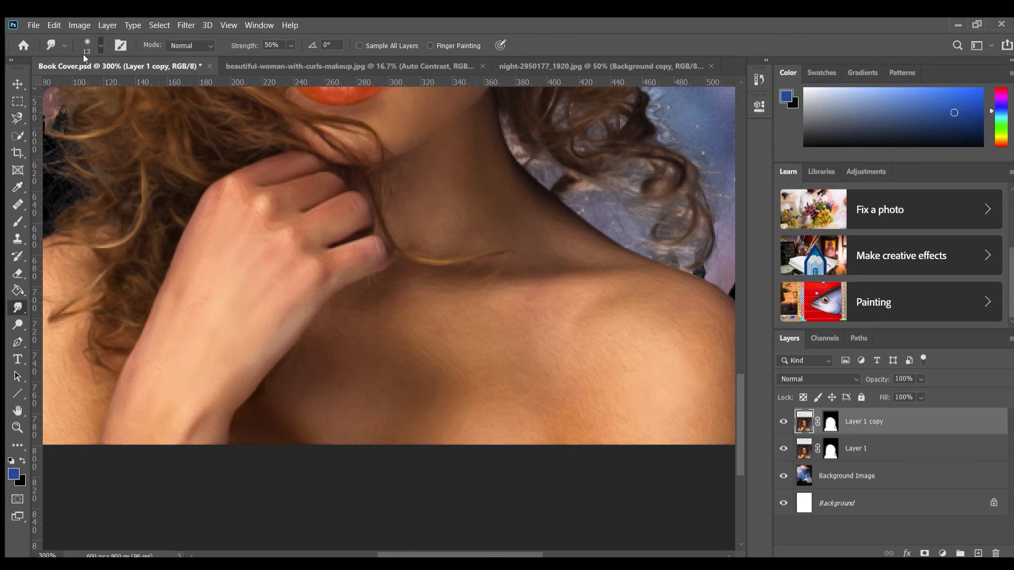
Enlarge the Smudge brush to 25 px and smooth the skin of the chest and the right shoulder
key("bracketright")
key("bracketright")
left_click_drag(683, 330, 520, 375)
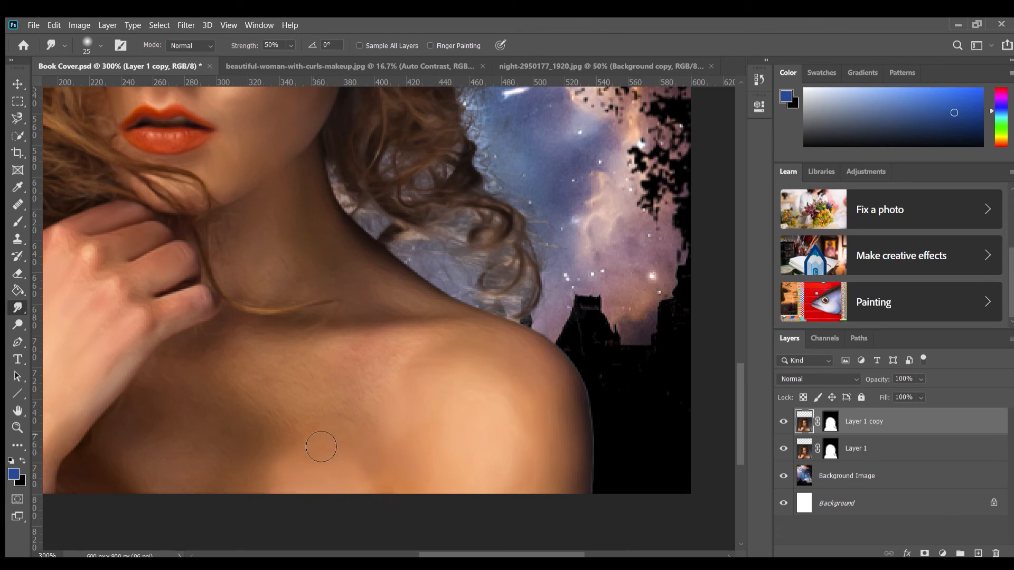
mouse_move(340, 400)
left_mouse_down()
mouse_move(381, 381)
mouse_move(364, 403)
mouse_move(380, 370)
mouse_move(379, 404)
left_mouse_up()
left_click_drag(285, 384, 289, 409)
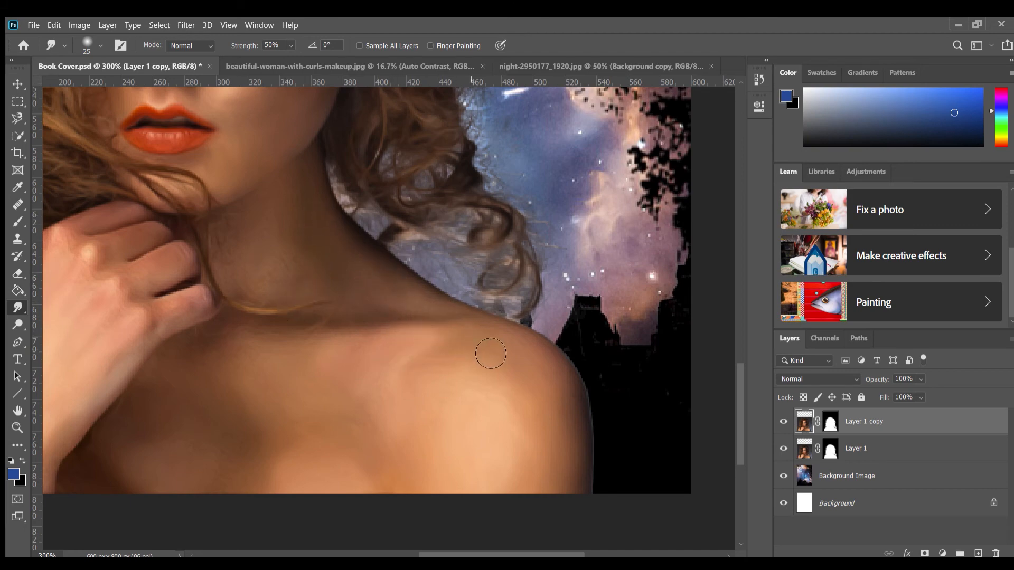
Smooth the skin of the left shoulder and upper arm beside the curls with the 25 px Smudge brush
mouse_move(380, 423)
left_mouse_down()
mouse_move(630, 436)
mouse_move(634, 295)
left_mouse_up()
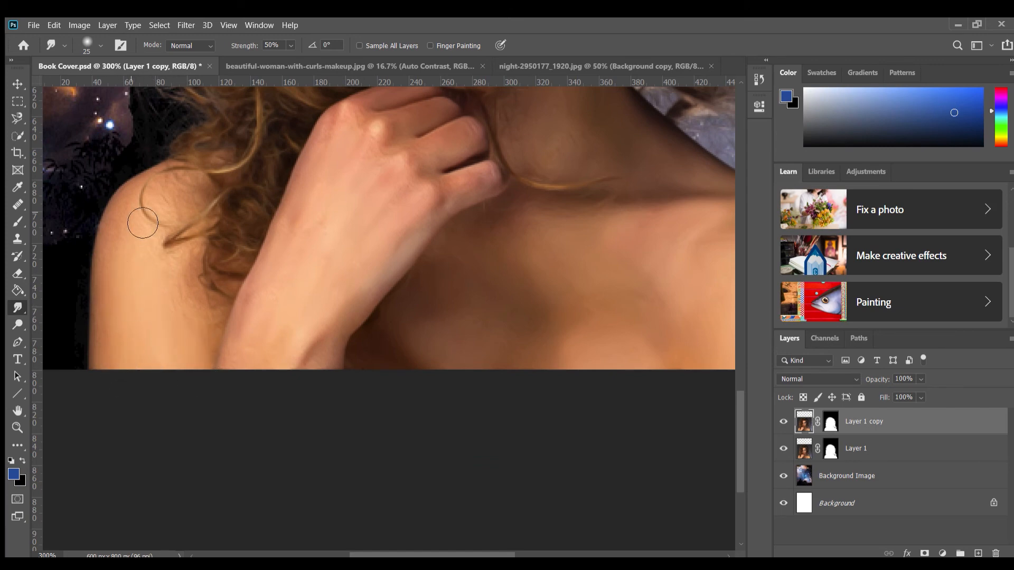
left_click_drag(143, 214, 131, 255)
left_click_drag(185, 221, 155, 451)
left_click_drag(302, 252, 302, 518)
left_click_drag(255, 239, 188, 438)
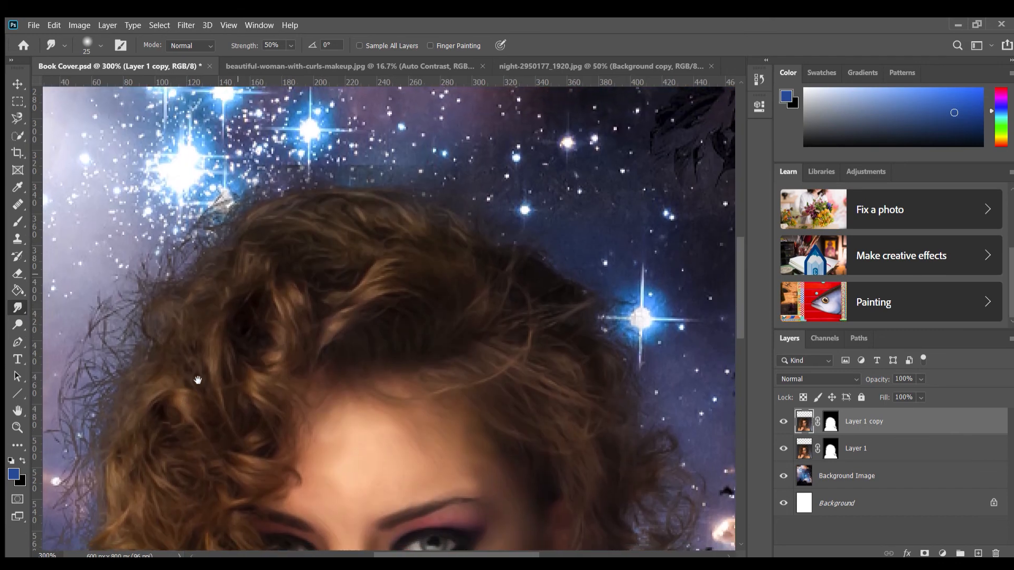
Examine the hair edge and compare the whole cover with the smudged Layer 1 copy hidden and shown
left_click_drag(323, 266, 585, 229)
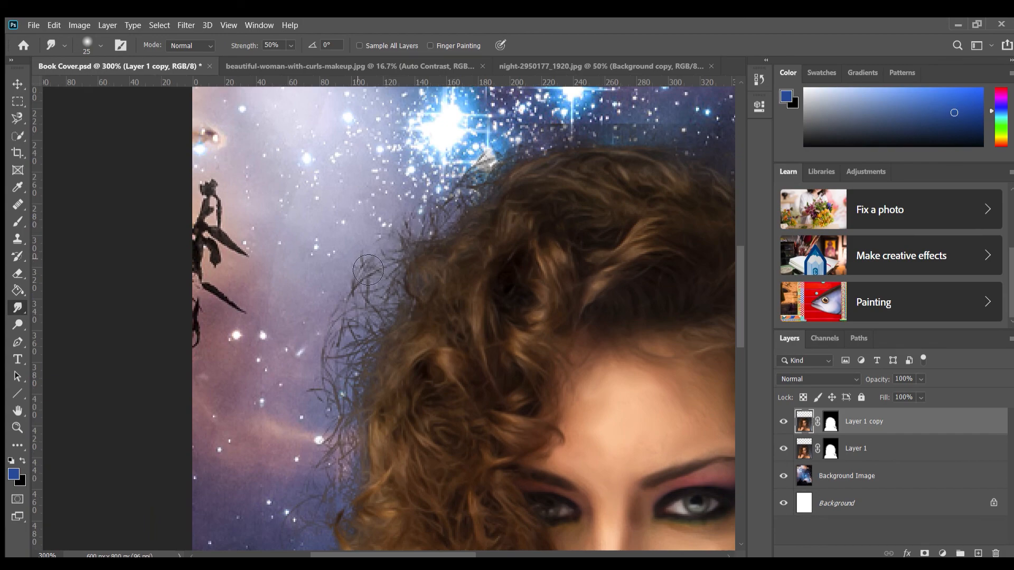
left_click_drag(509, 478, 297, 66)
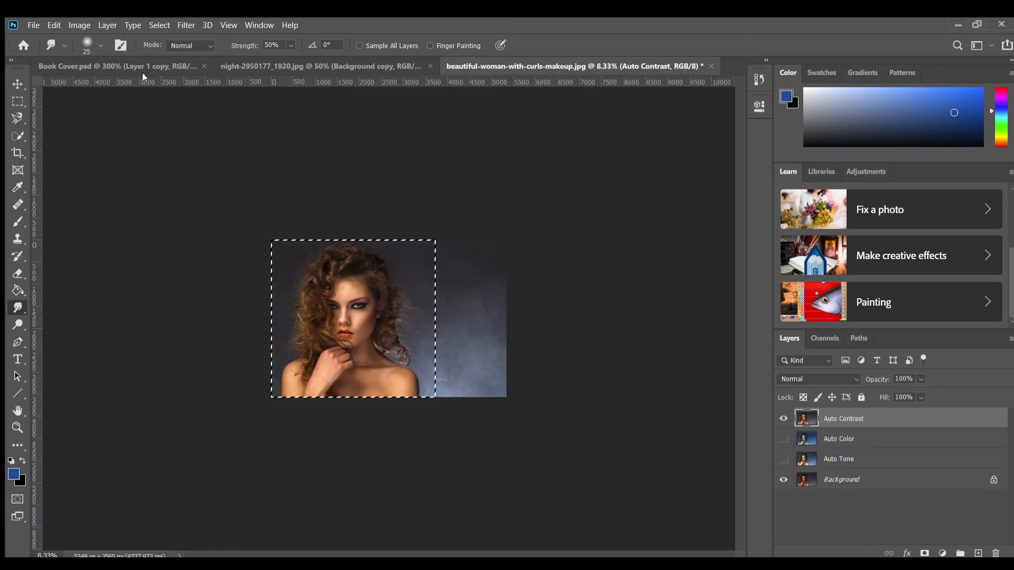
left_click(142, 76)
key("ctrl+minus")
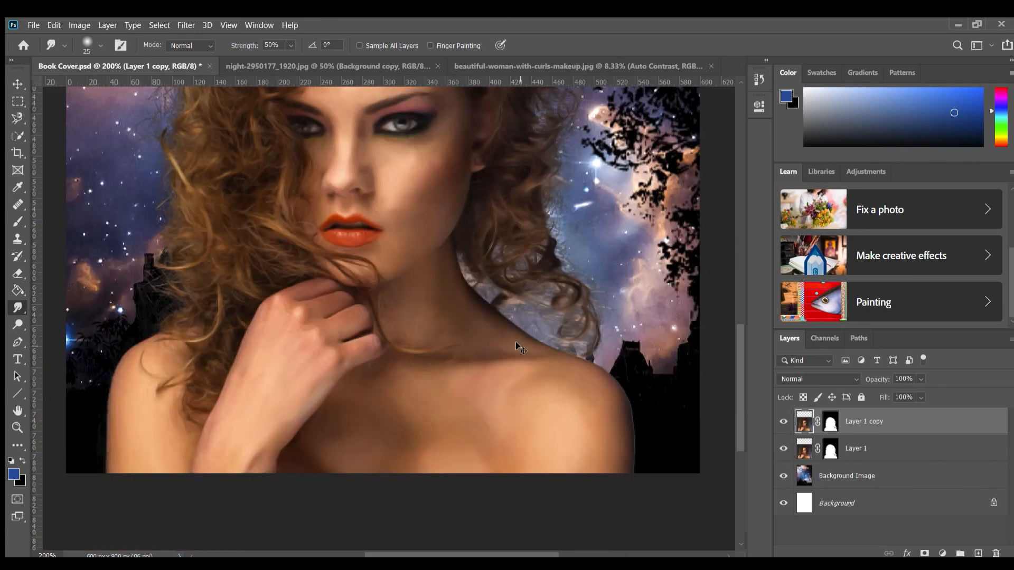
key("ctrl+minus")
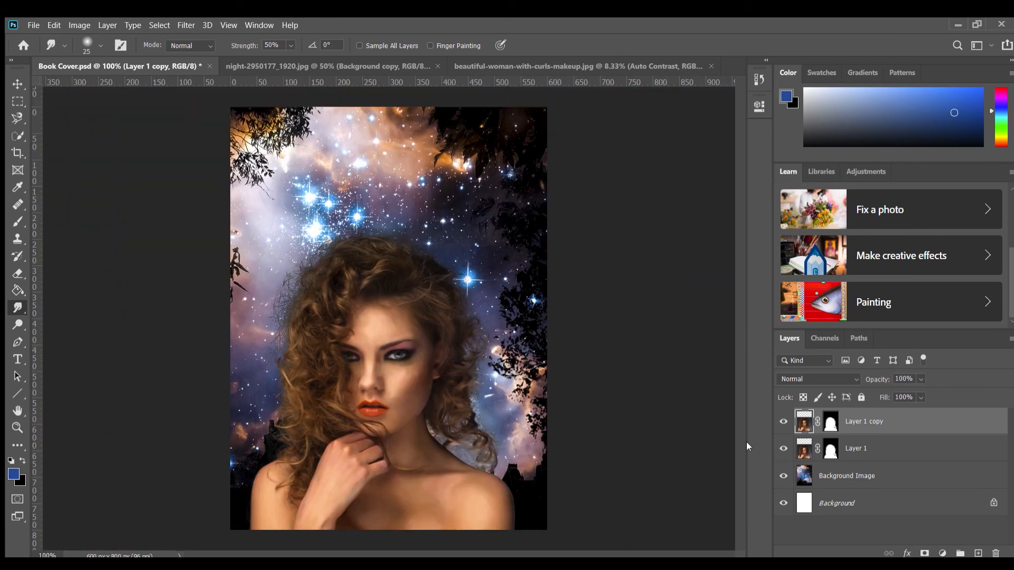
left_click(784, 422)
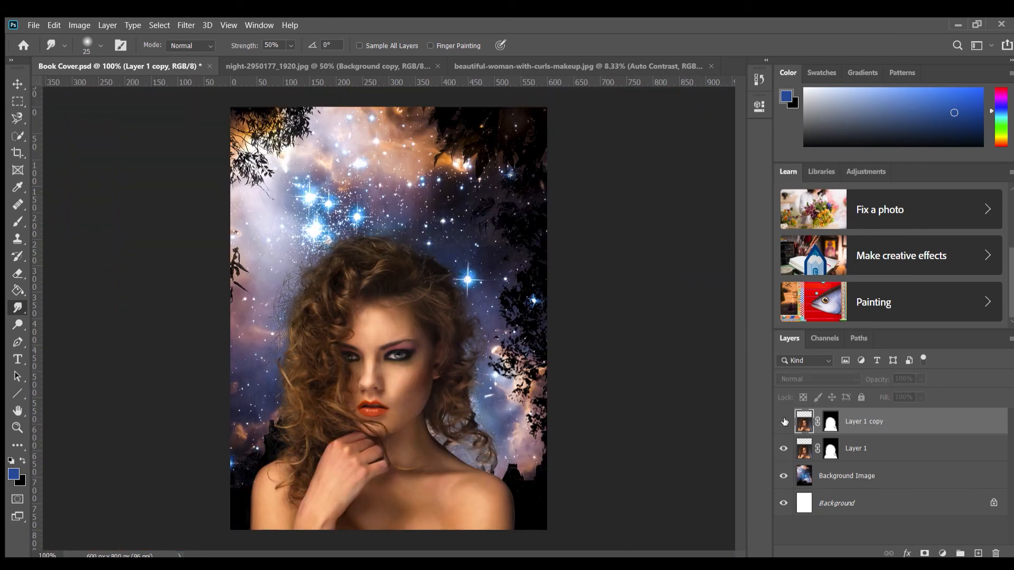
left_click(784, 422)
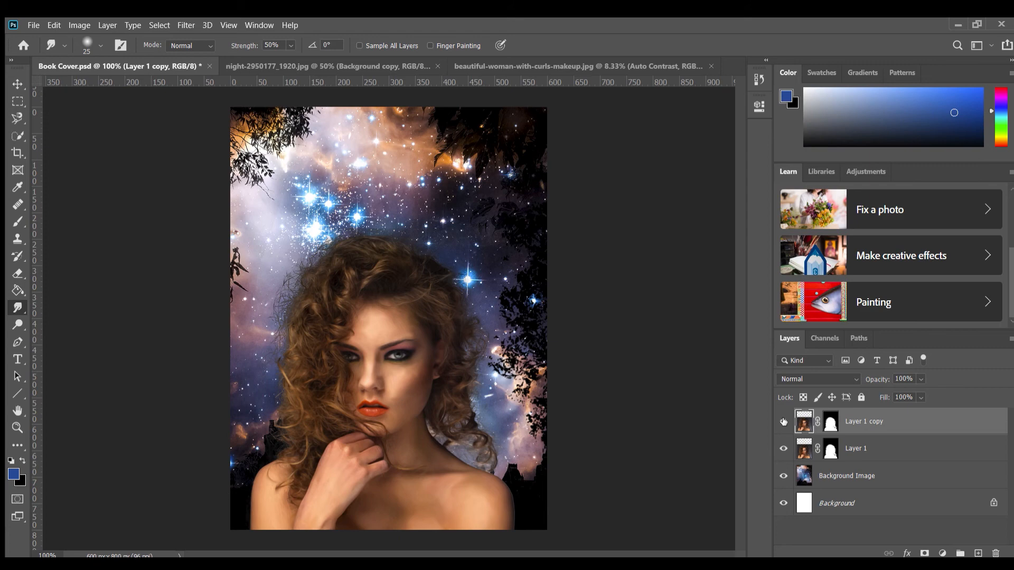
Try the Soft Light blend mode on Layer 1 copy and set the layer to Overlay
left_click(18, 84)
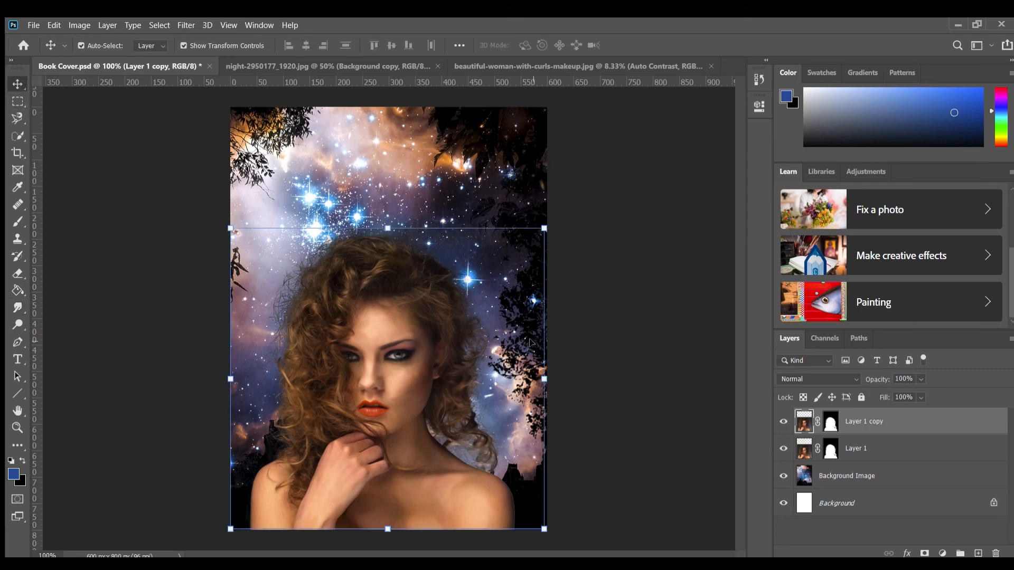
left_click(853, 379)
left_click(836, 383)
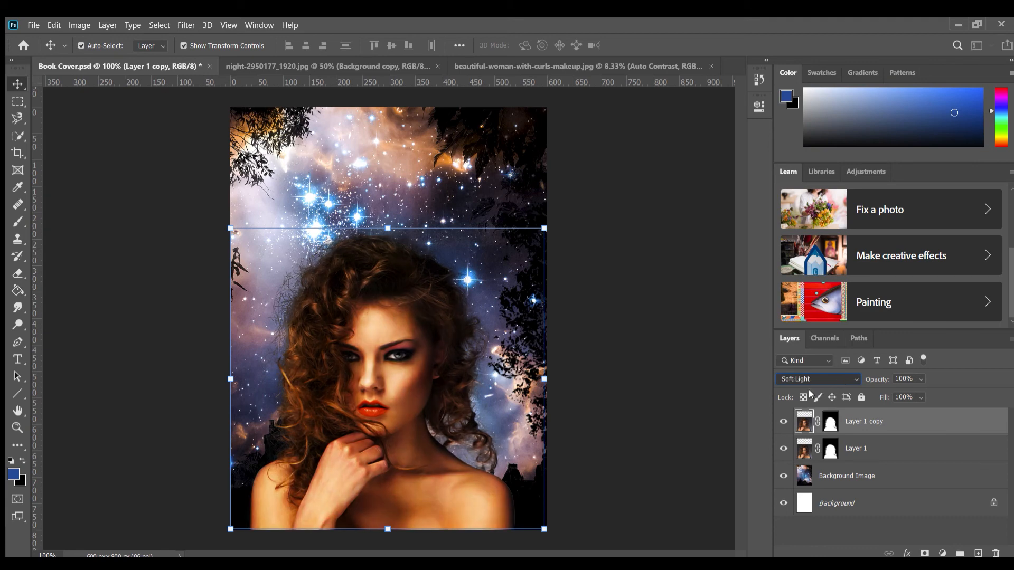
left_click(963, 370)
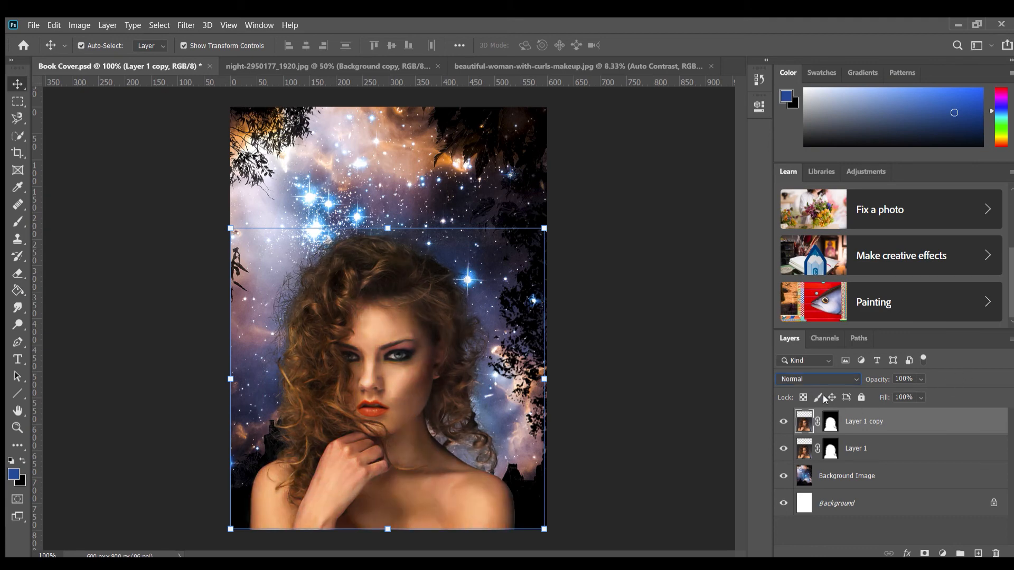
left_click(824, 376)
left_click(853, 378)
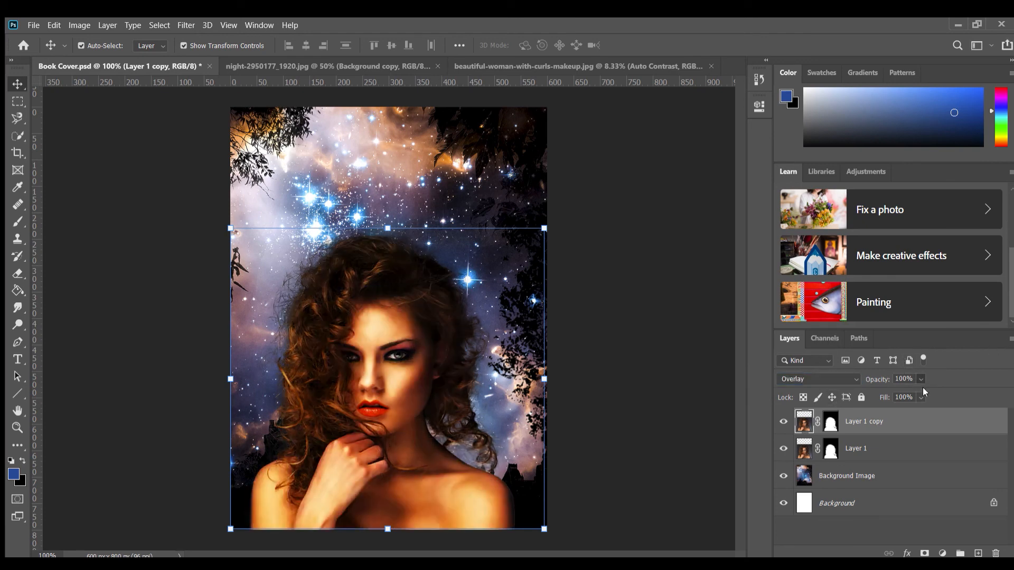
Try several opacity values for the Overlay layer Layer 1 copy, including 11%, and settle on 37%
key("8")
key("1")
key("1")
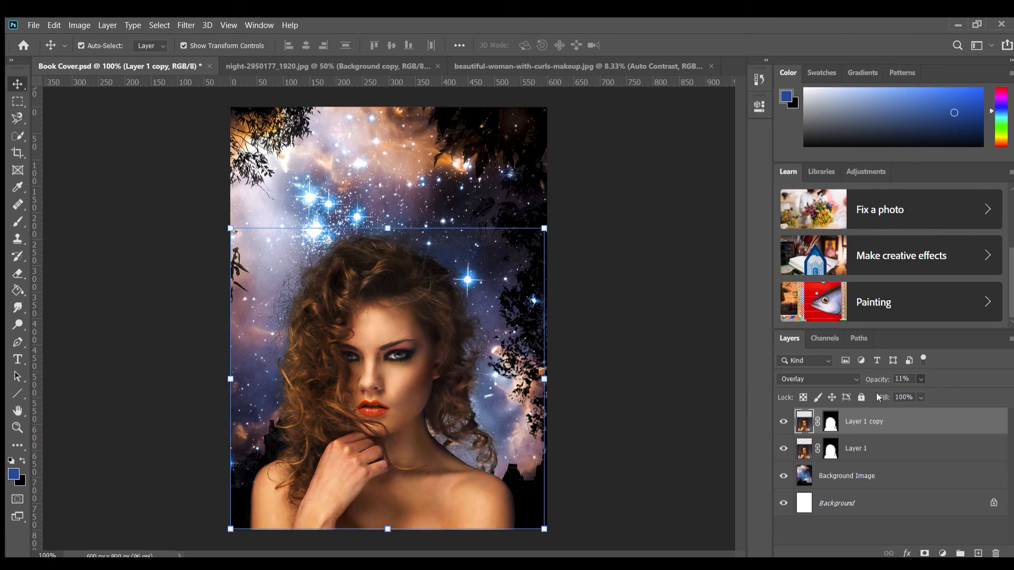
key("3")
key("6")
key("2")
key("5")
left_click(601, 438)
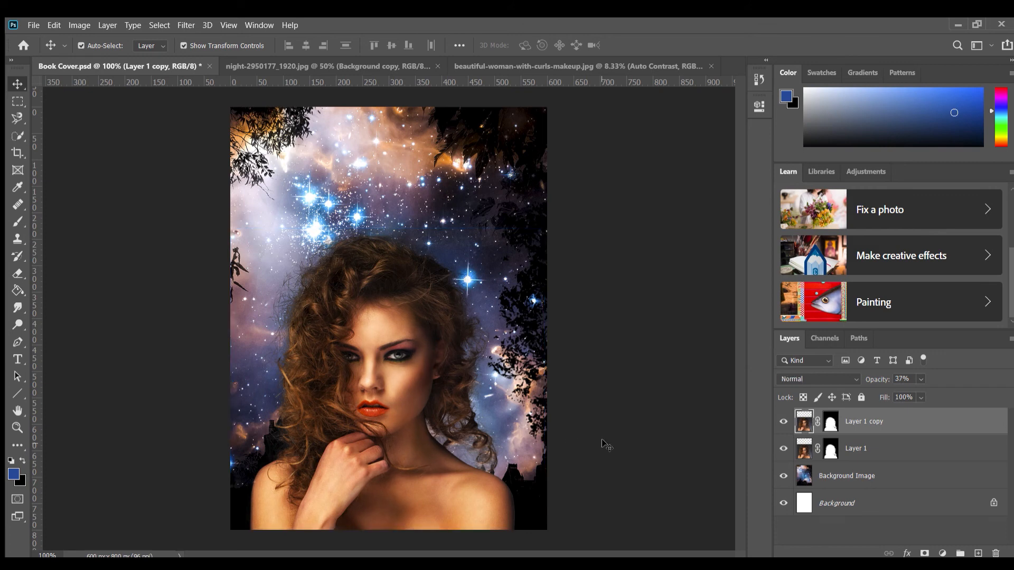
Duplicate Layer 1 copy to stack a second blended layer over the woman
left_click(882, 420)
key("ctrl+t")
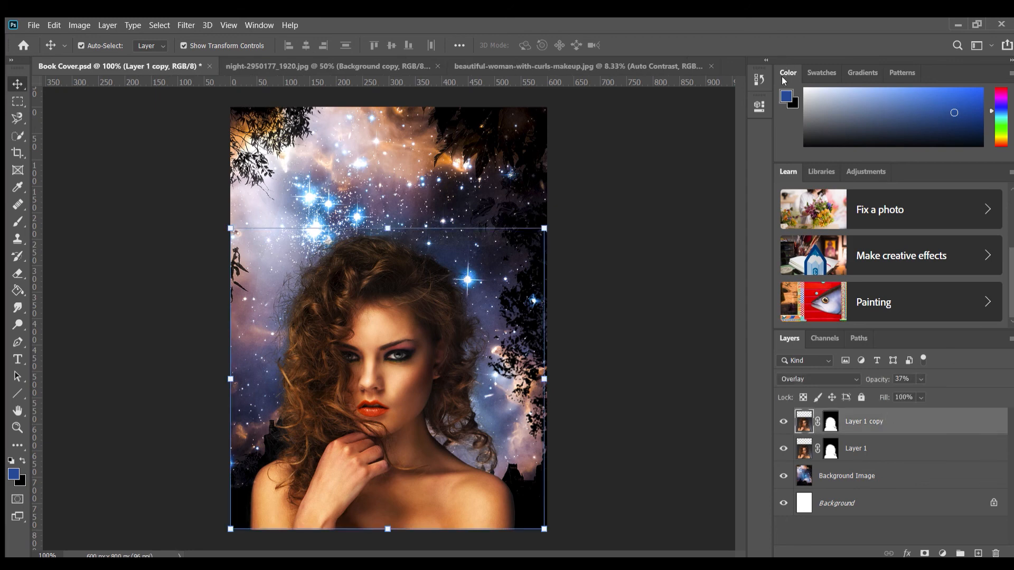
key("Return")
key("ctrl+j")
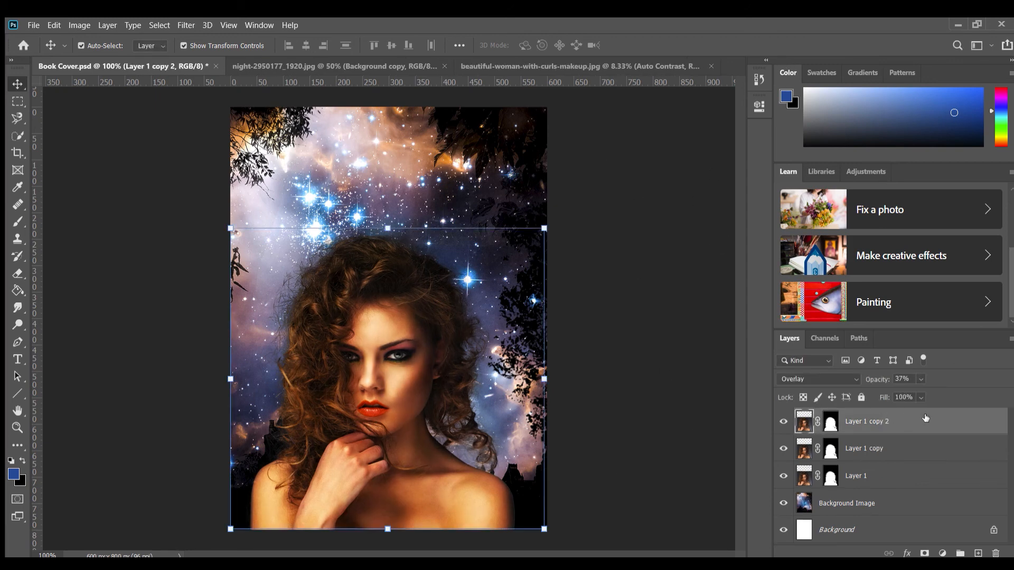
Try the Multiply, Linear Burn, Darken, Lighter Color and Color Dodge blend modes on Layer 1 copy 2 and set it to Screen
left_click(838, 378)
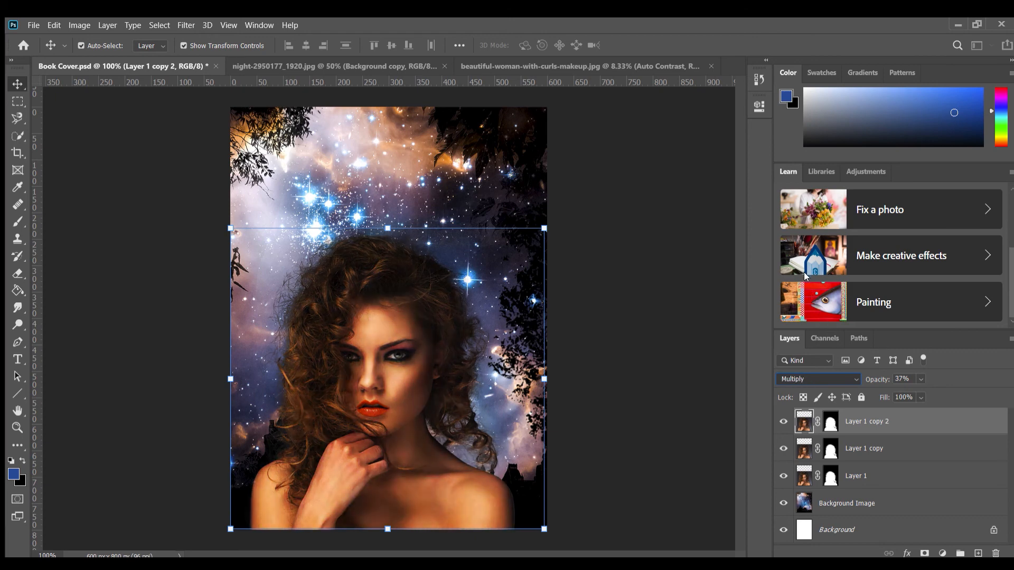
key("Down")
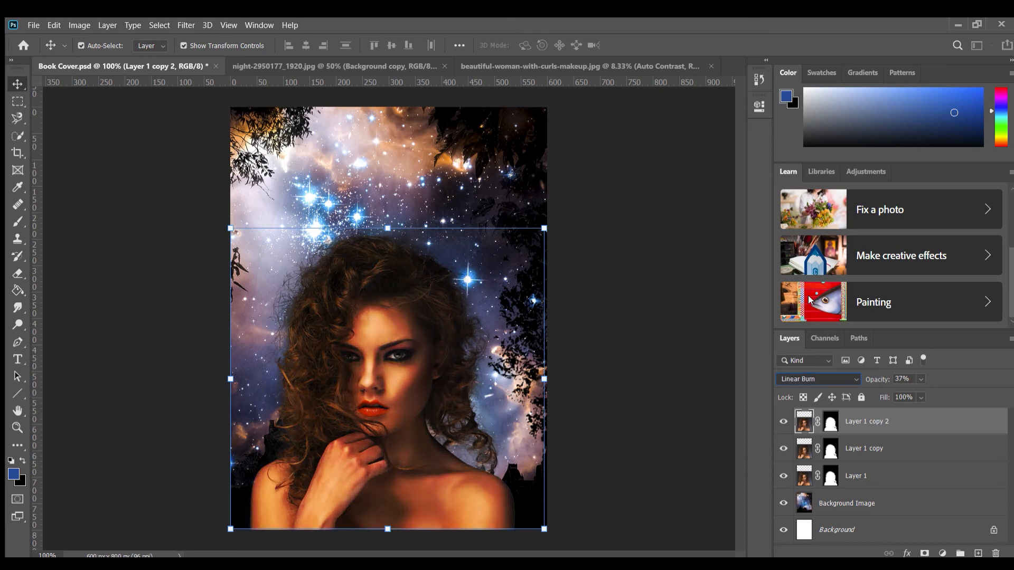
key("Up")
key("Up")
key("Up")
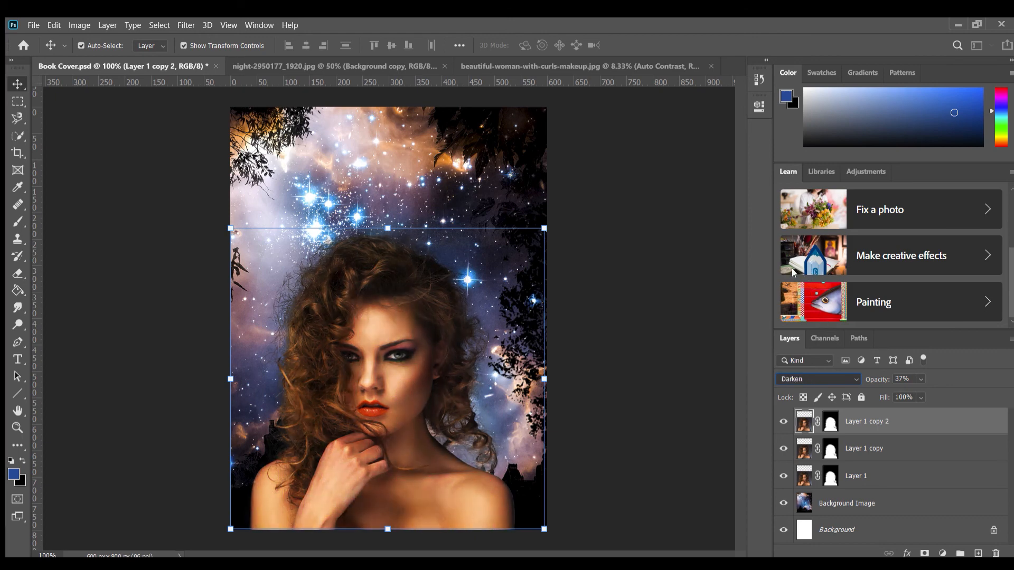
key("Down")
key("Down")
key("Down")
key("Down")
key("Down")
key("Down")
key("Down")
key("Down")
key("Down")
key("Down")
key("Up")
key("Up")
key("Up")
key("Up")
key("Up")
key("Down")
key("Down")
key("Down")
key("Down")
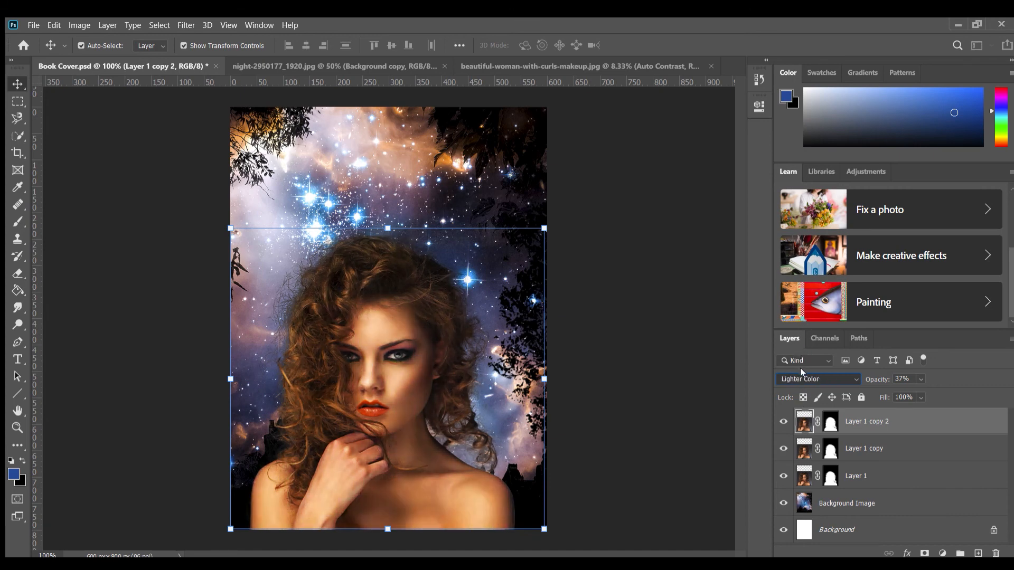
key("Up")
key("Up")
key("Down")
key("Down")
key("Up")
key("Up")
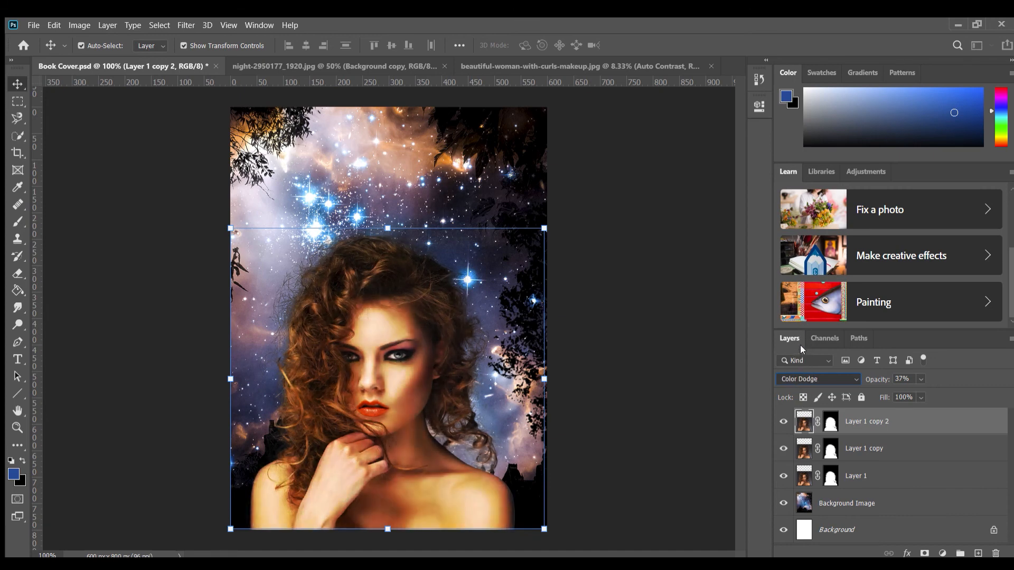
key("Up")
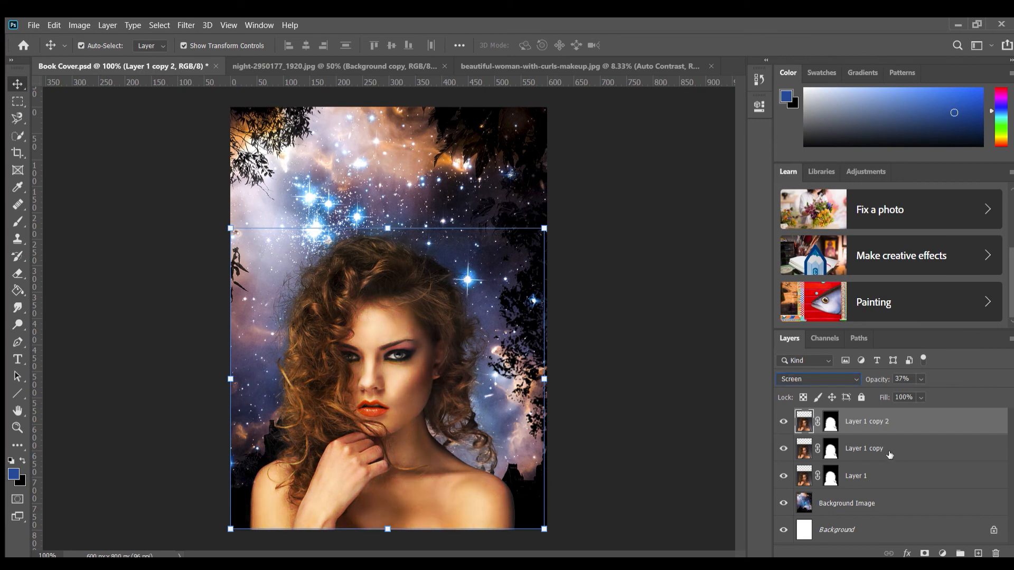
Hide Layer 1 copy 2 and Layer 1 copy, and duplicate the hidden Layer 1 copy
left_click(784, 422)
left_click(783, 448)
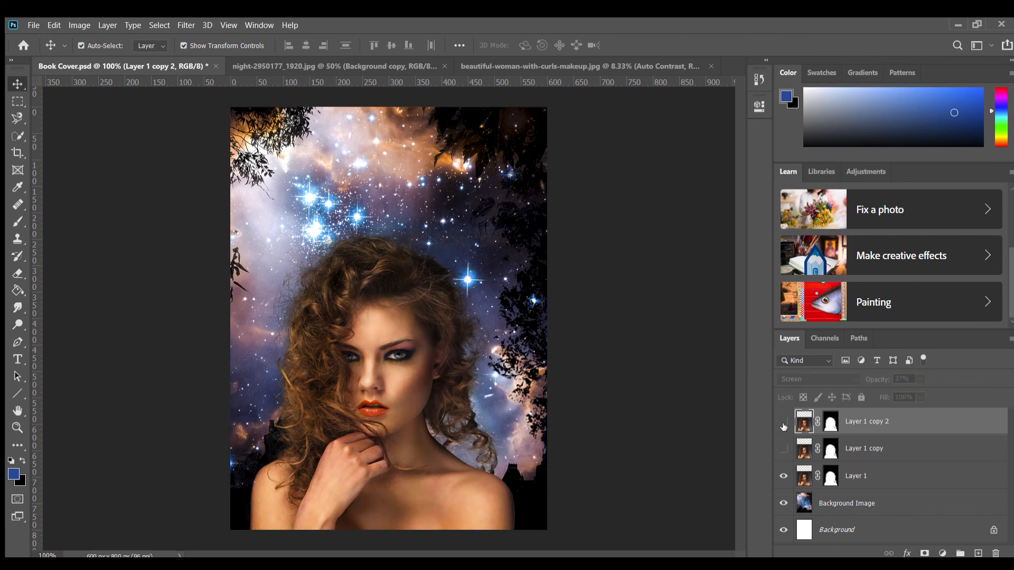
left_click(948, 478)
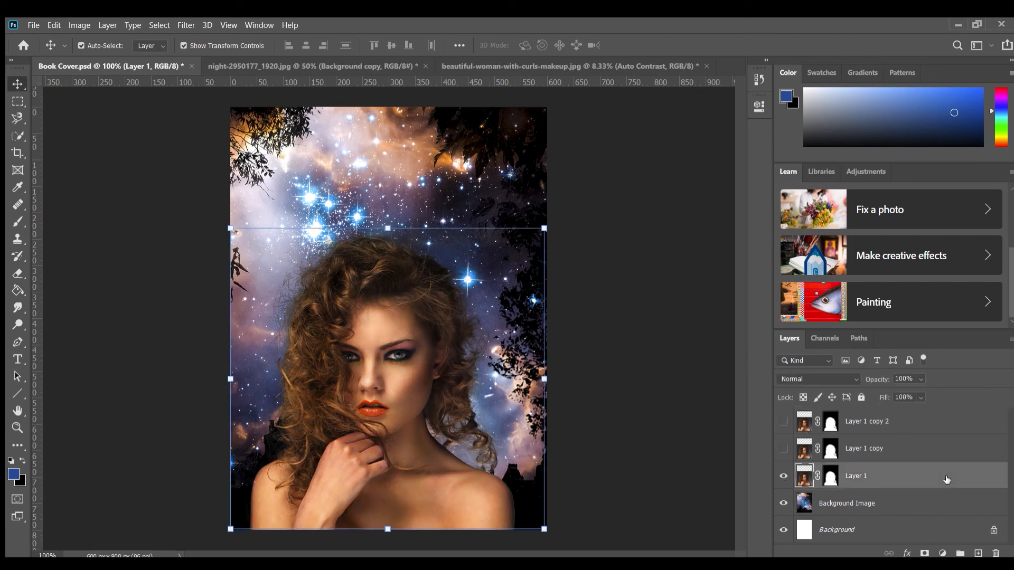
left_click(949, 446)
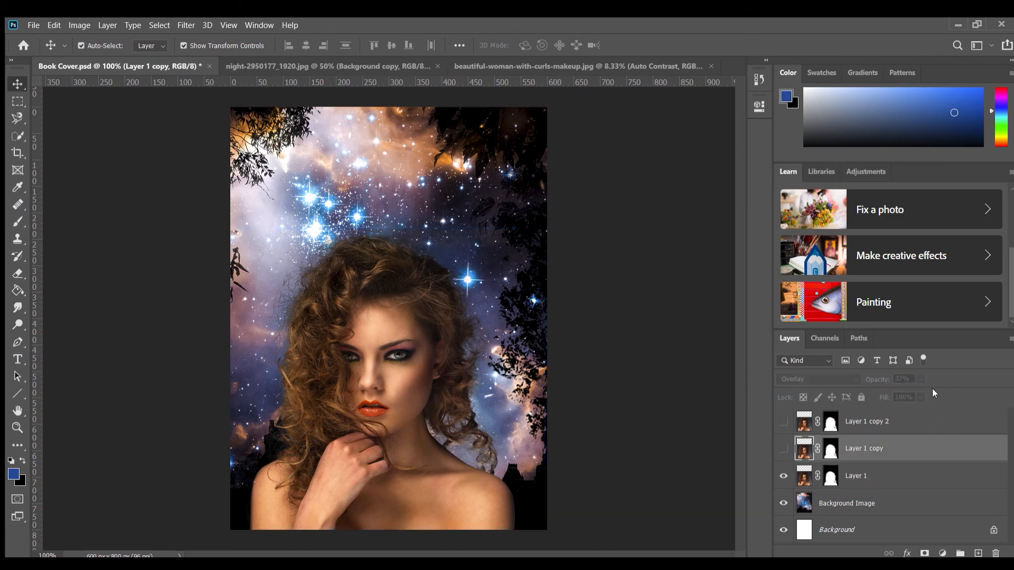
left_click(639, 178)
key("ctrl+j")
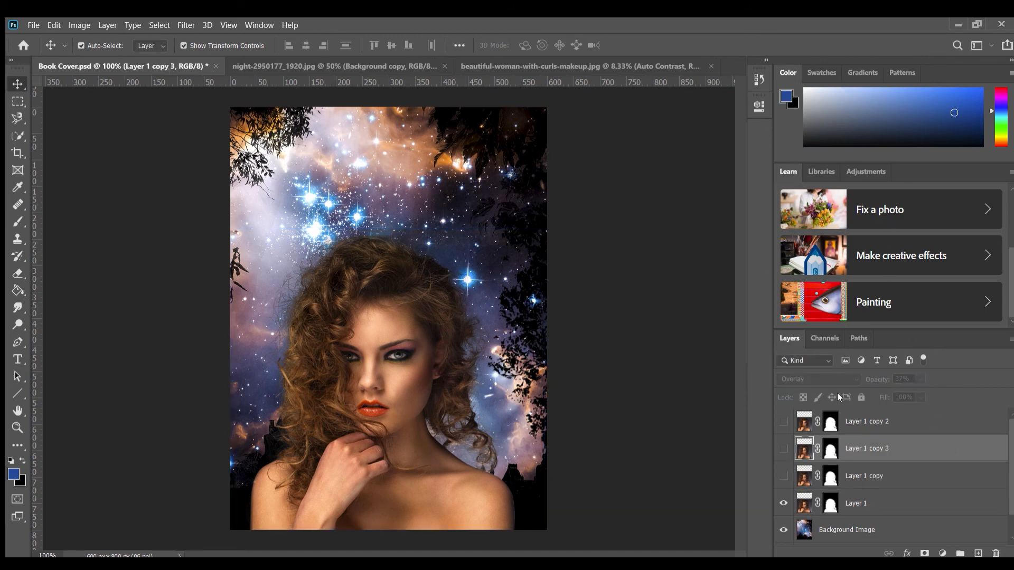
Set Layer 1 copy to the Normal blend mode and compare the cover with that layer hidden and shown
left_click(907, 478)
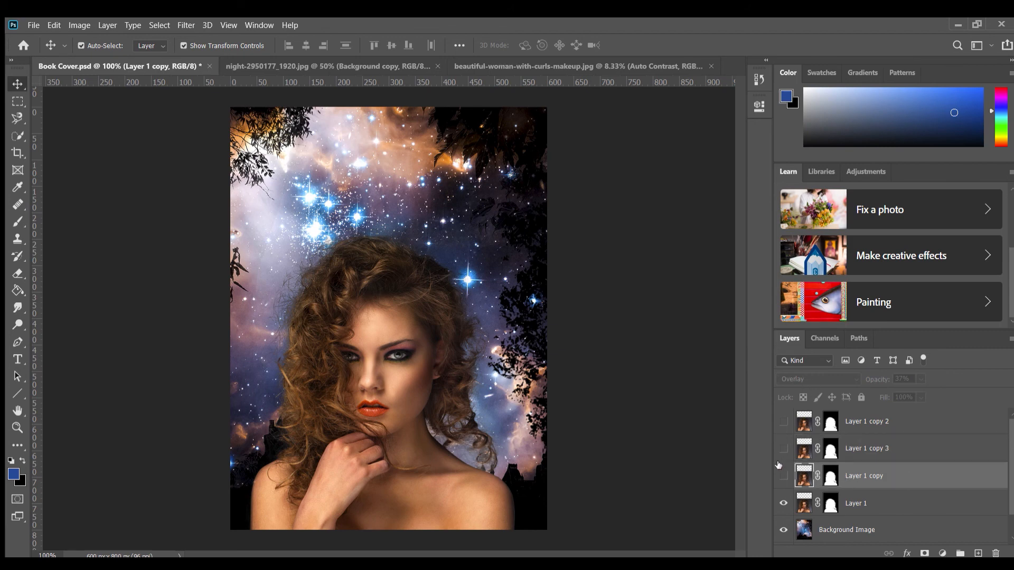
left_click(784, 477)
left_click(831, 377)
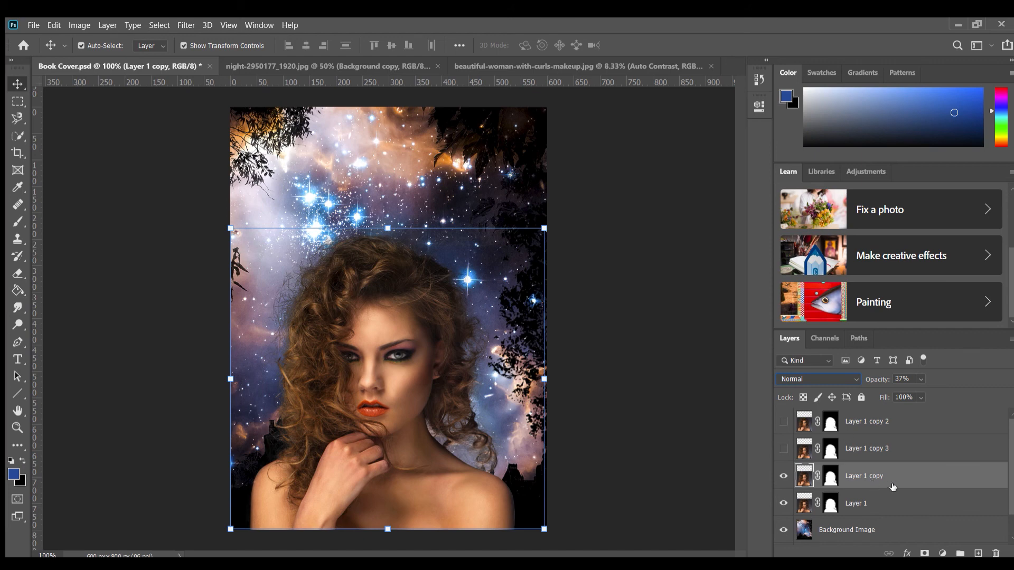
left_click(785, 477)
left_click(784, 476)
left_click(783, 477)
left_click(781, 477)
left_click(781, 476)
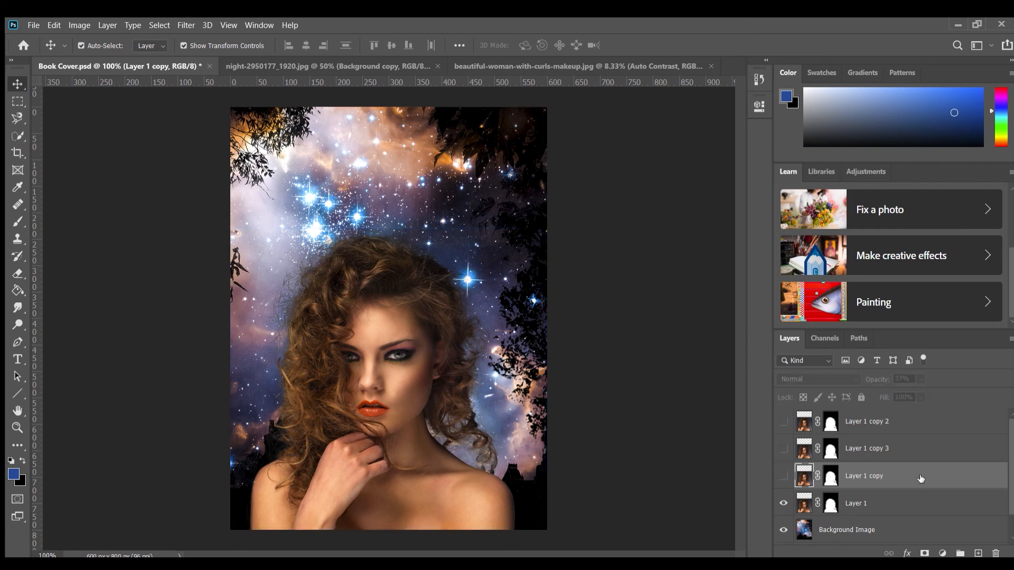
Delete Layer 1 copy and show Layer 1 copy 3 in its place
left_click_drag(920, 478, 996, 552)
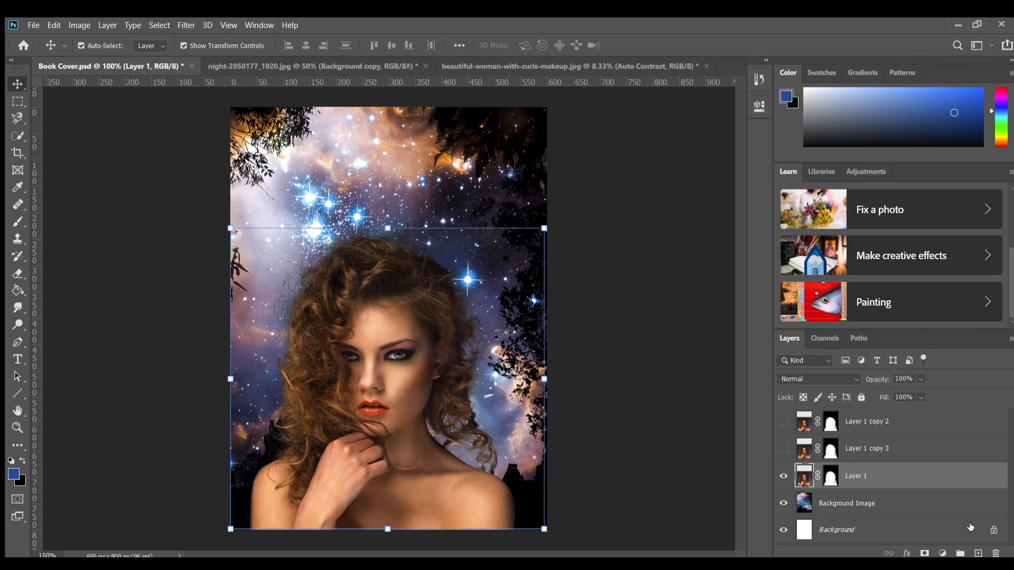
left_click(904, 445)
left_click(783, 448)
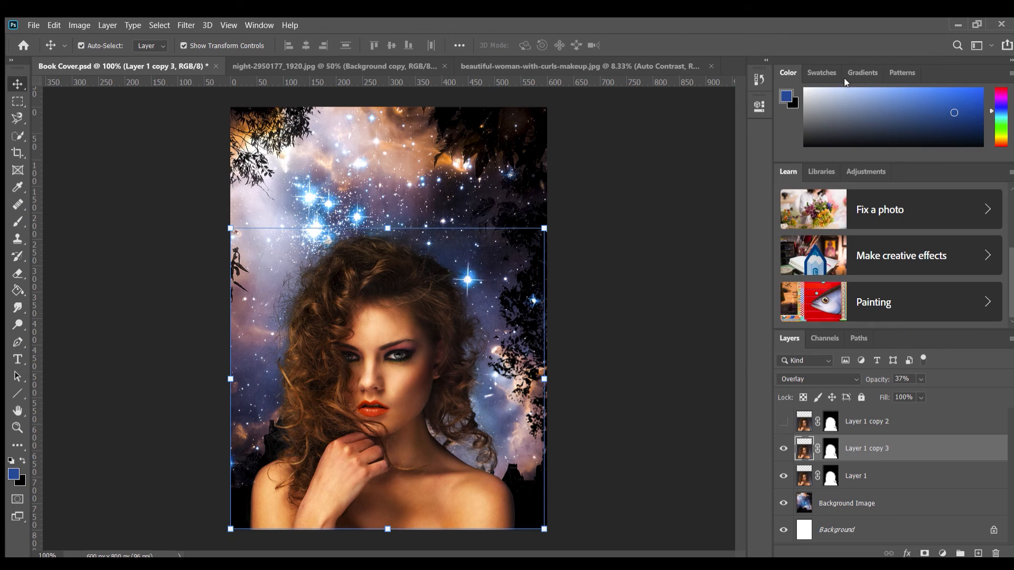
Duplicate Layer 1 copy 3 and set the original Layer 1 copy 3 to the Normal blend mode
key("ctrl+u")
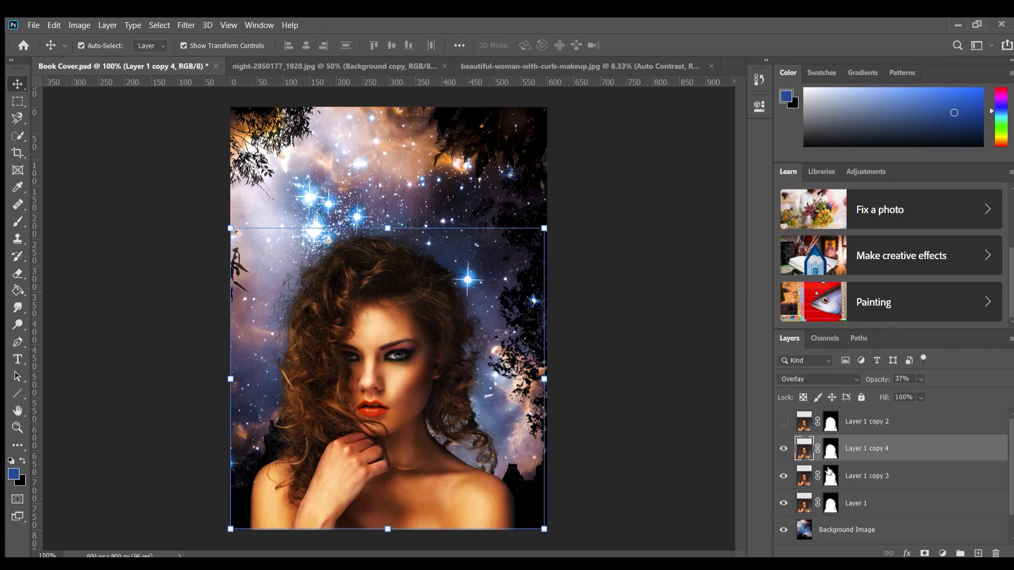
left_click(930, 475)
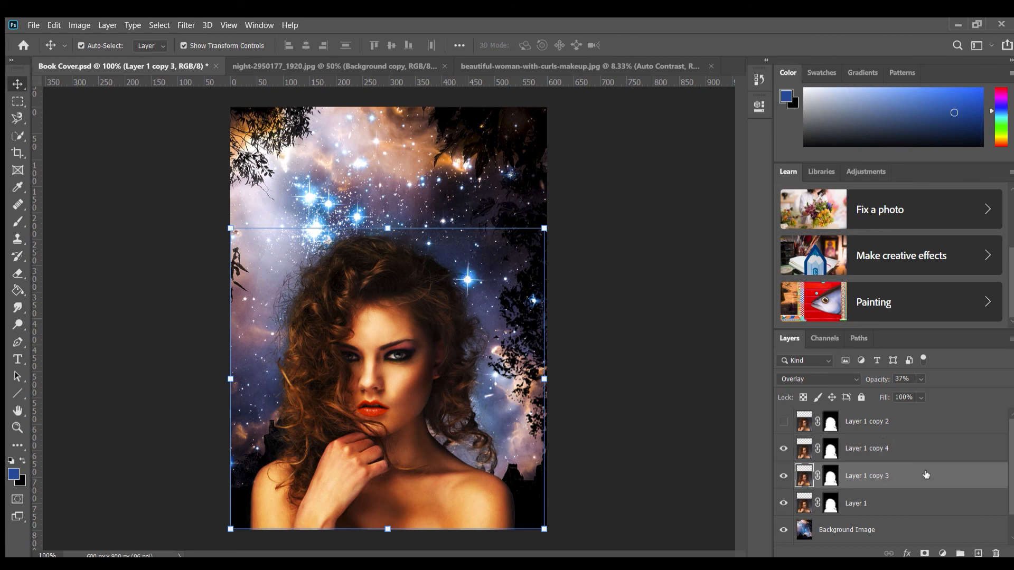
left_click(840, 378)
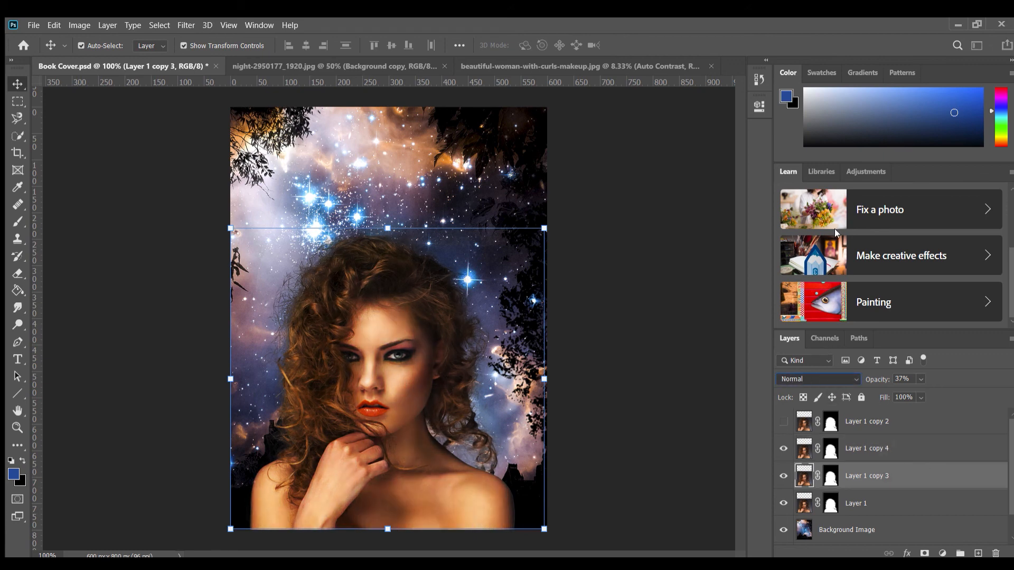
left_click(834, 229)
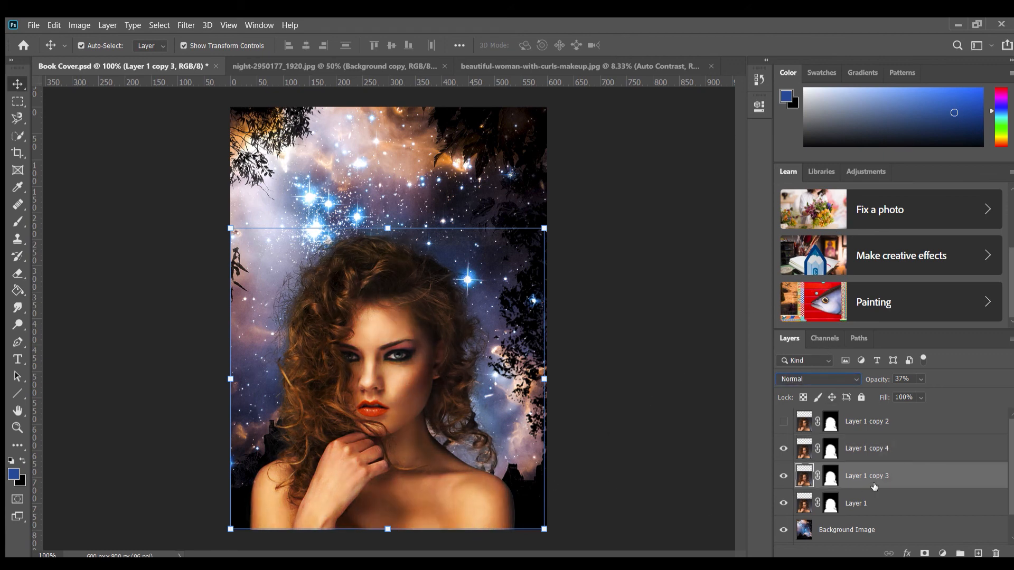
Hide Layer 1 copy 4 and compare the woman's skin with Layer 1 copy 3 hidden and shown
left_click(784, 448)
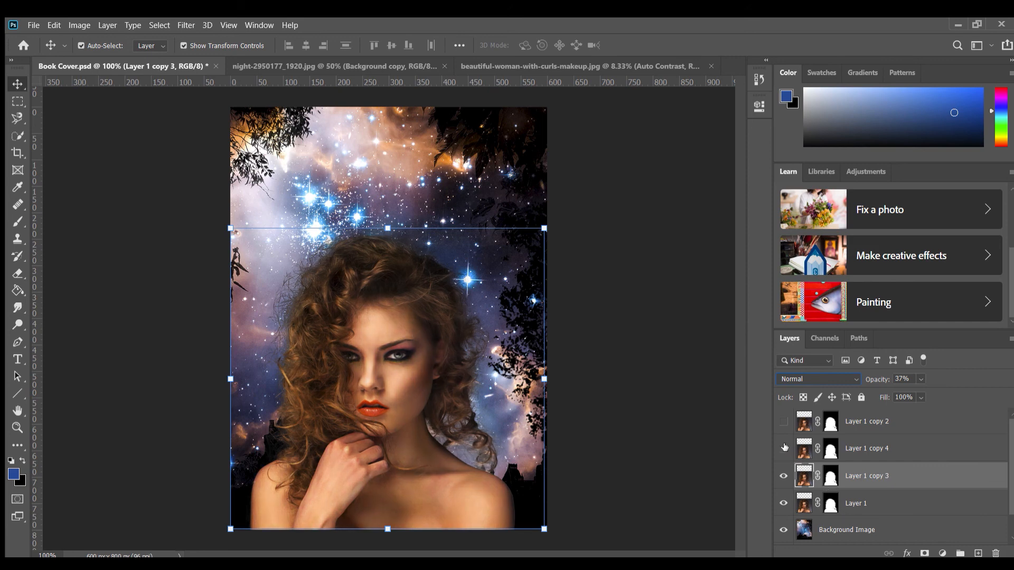
left_click(782, 476)
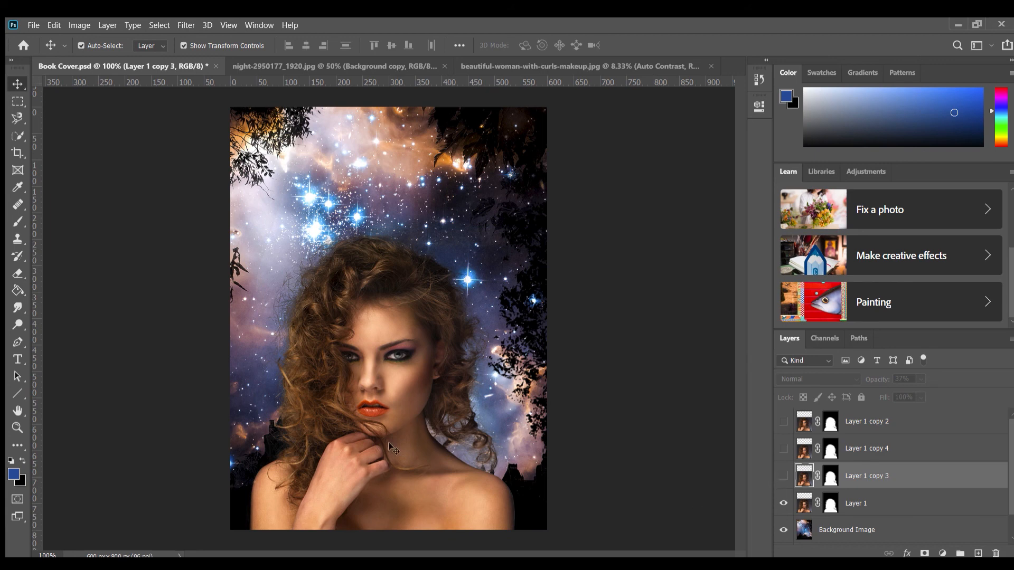
left_click(784, 477)
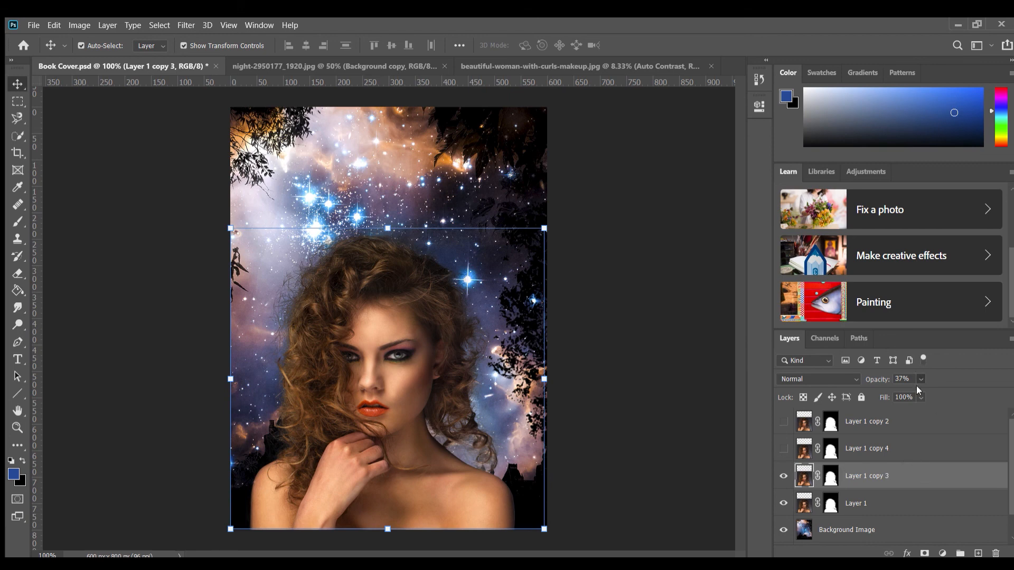
Adjust the opacity of the Normal-mode Layer 1 copy 3, trying several values including 89%
key("8")
key("9")
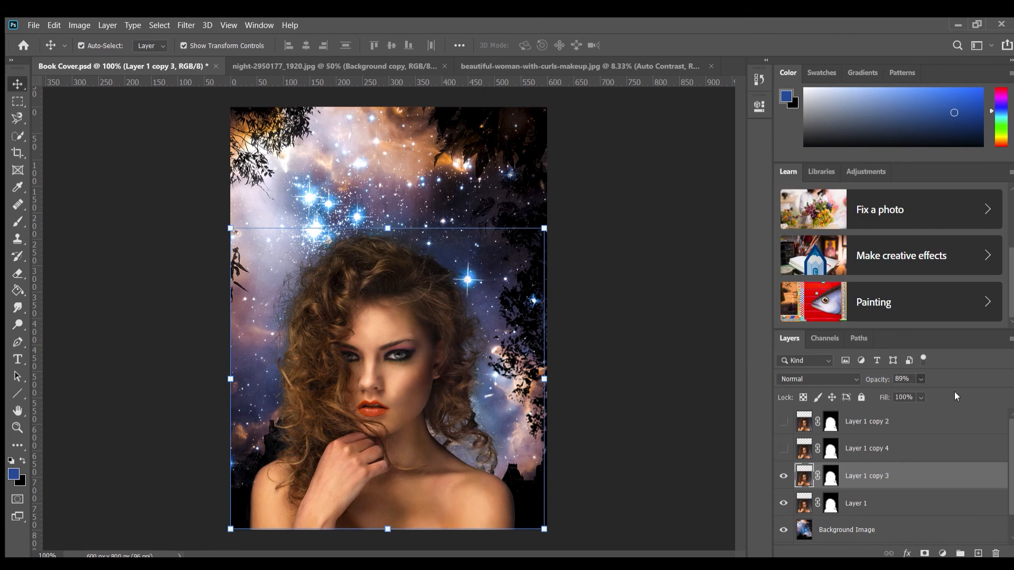
key("0")
key("9")
key("2")
key("7")
key("4")
key("6")
key("5")
Show the Overlay layer Layer 1 copy 4 and compare the cover with it hidden and shown
left_click(949, 451)
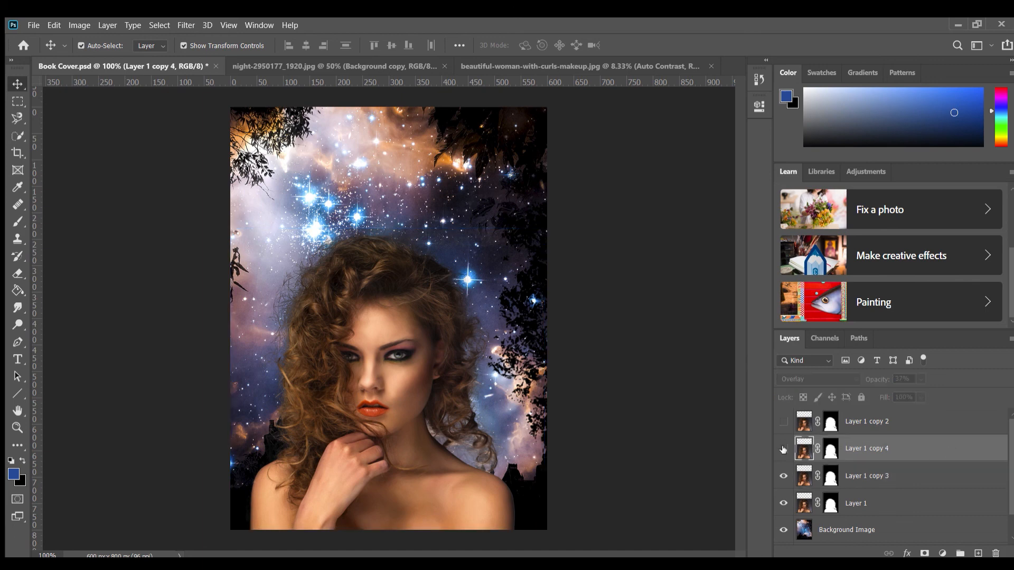
left_click(783, 449)
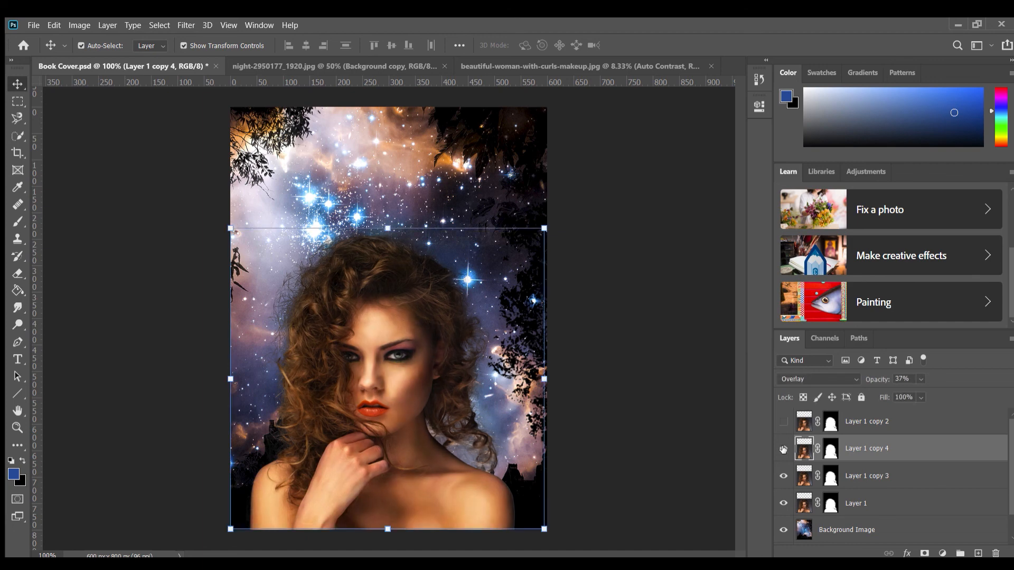
left_click(783, 450)
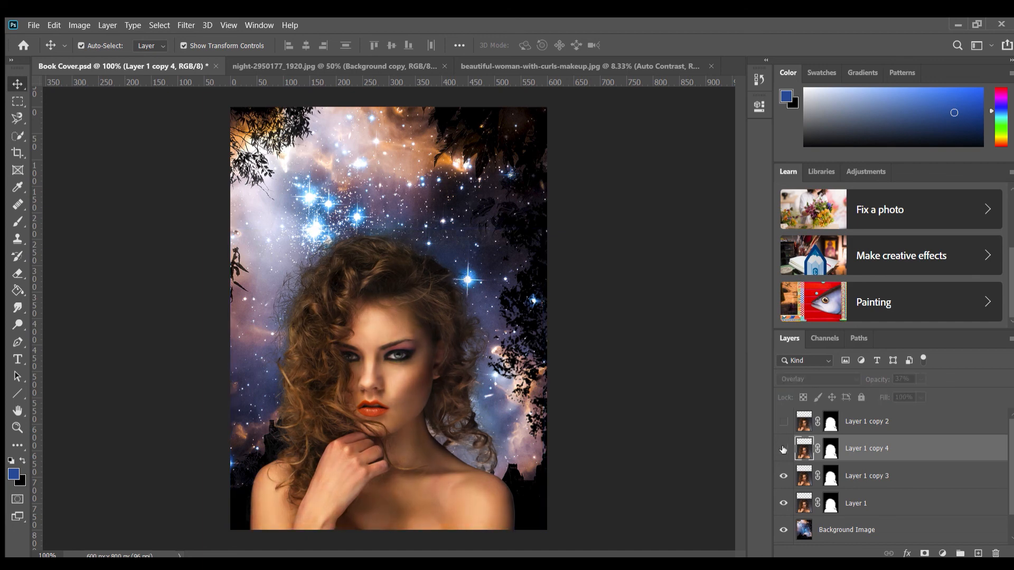
left_click(784, 449)
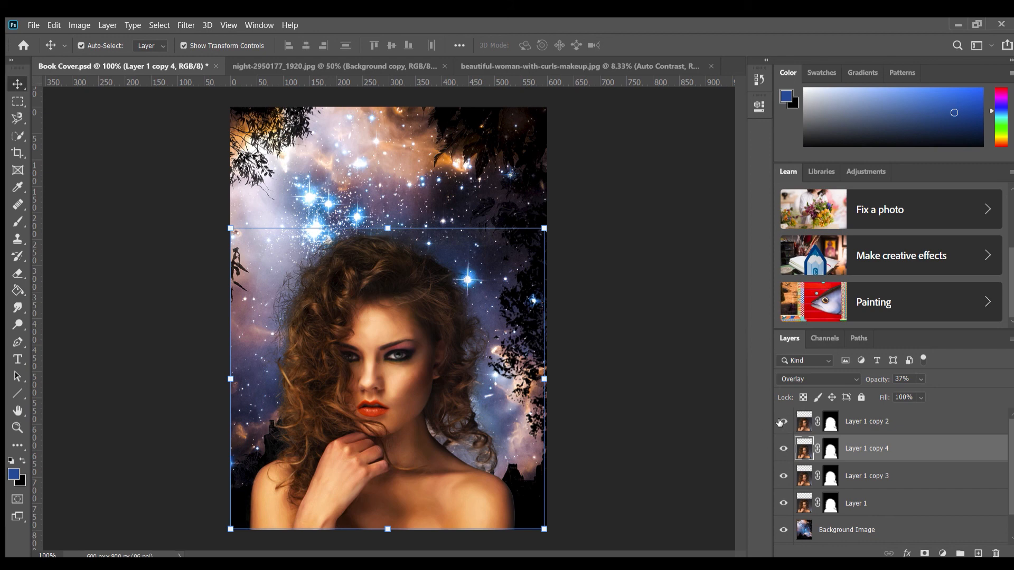
Show the Screen layer Layer 1 copy 2, select it and compare the cover with Layer 1 copy 4 hidden and shown
left_click(781, 422)
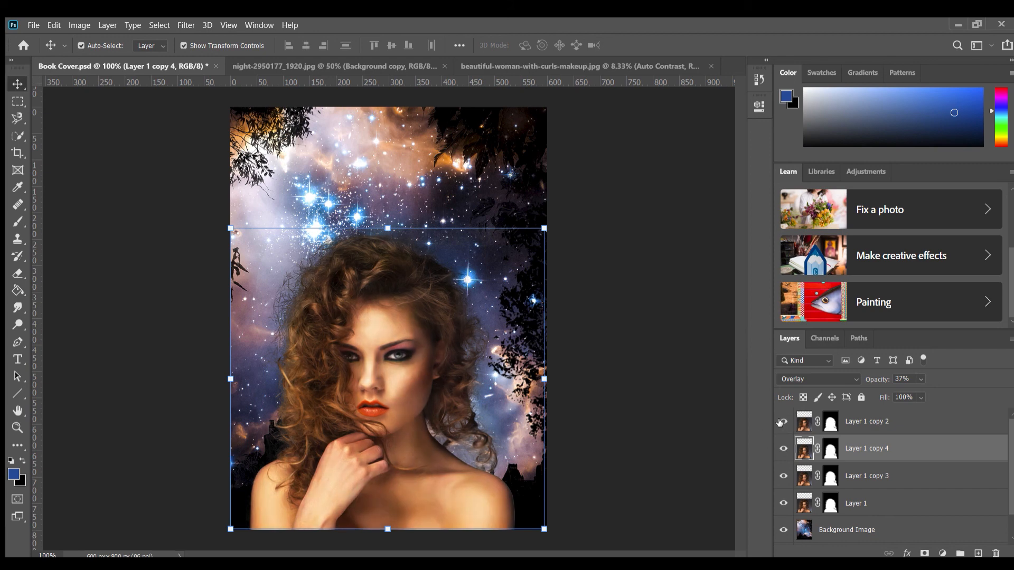
left_click(782, 449)
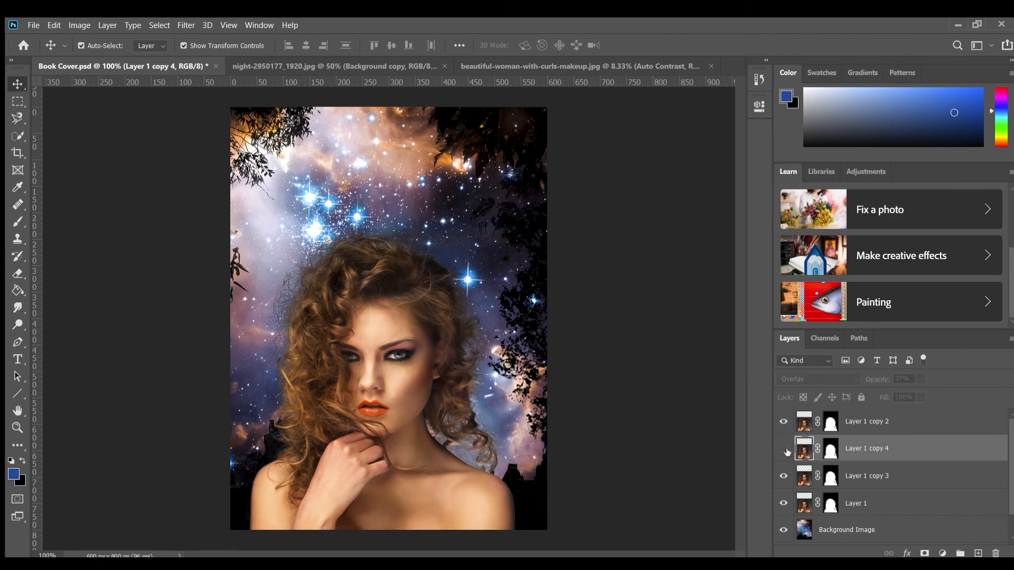
left_click(911, 419)
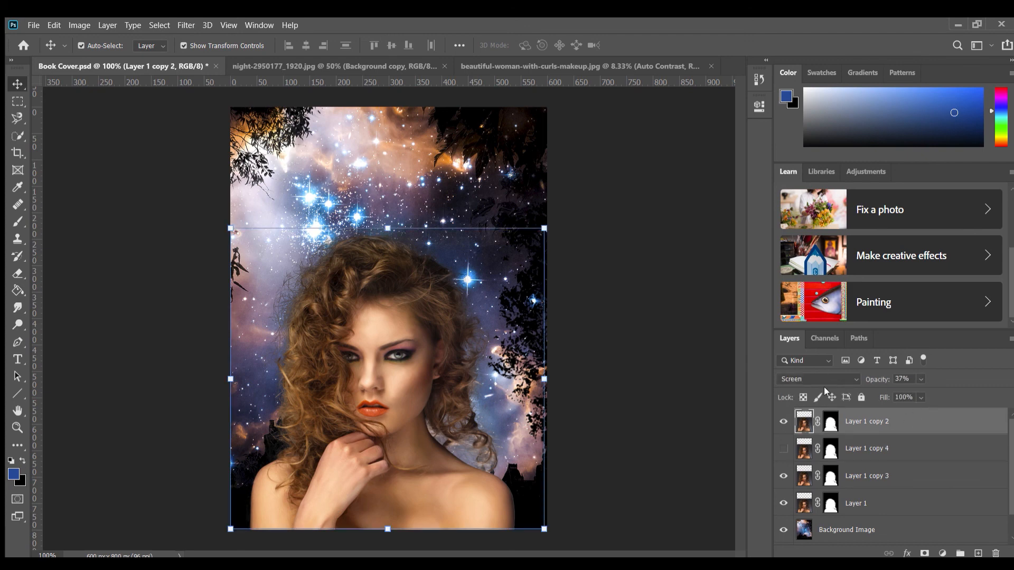
left_click(783, 449)
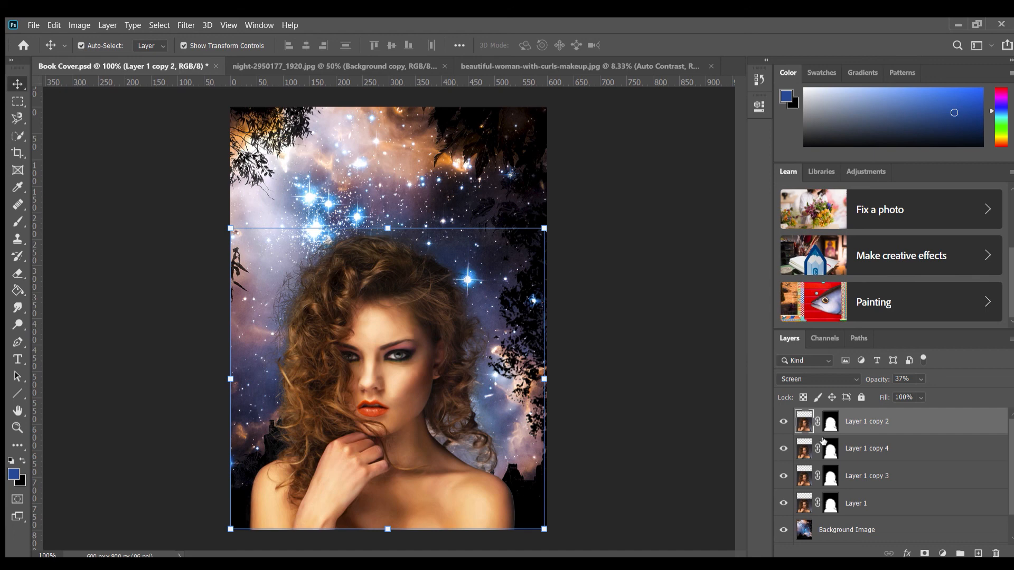
Check the Overlay effect by hiding and showing Layer 1 copy 4 several more times, and select that layer
left_click(783, 448)
left_click(783, 448)
left_click(783, 449)
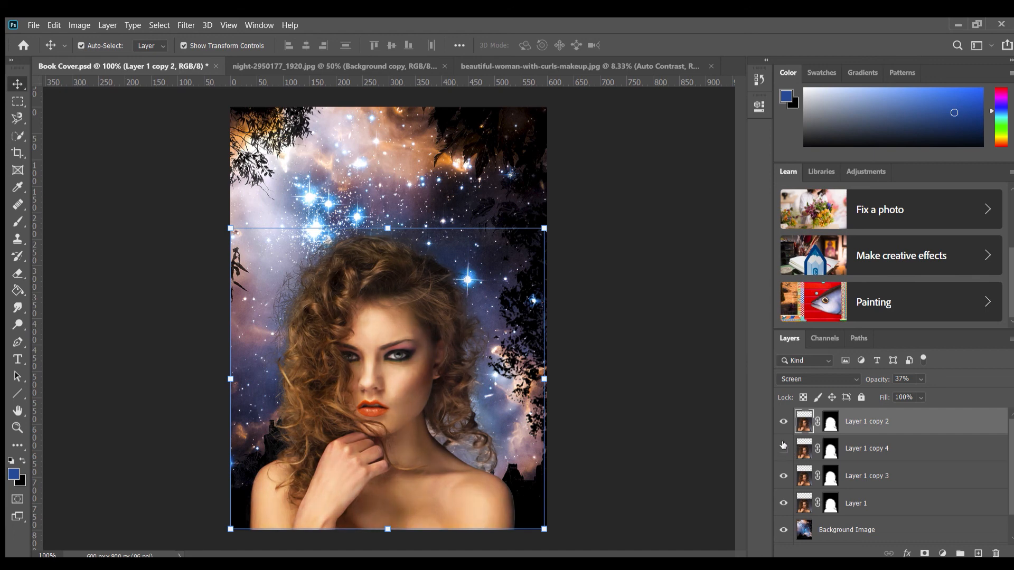
left_click(783, 449)
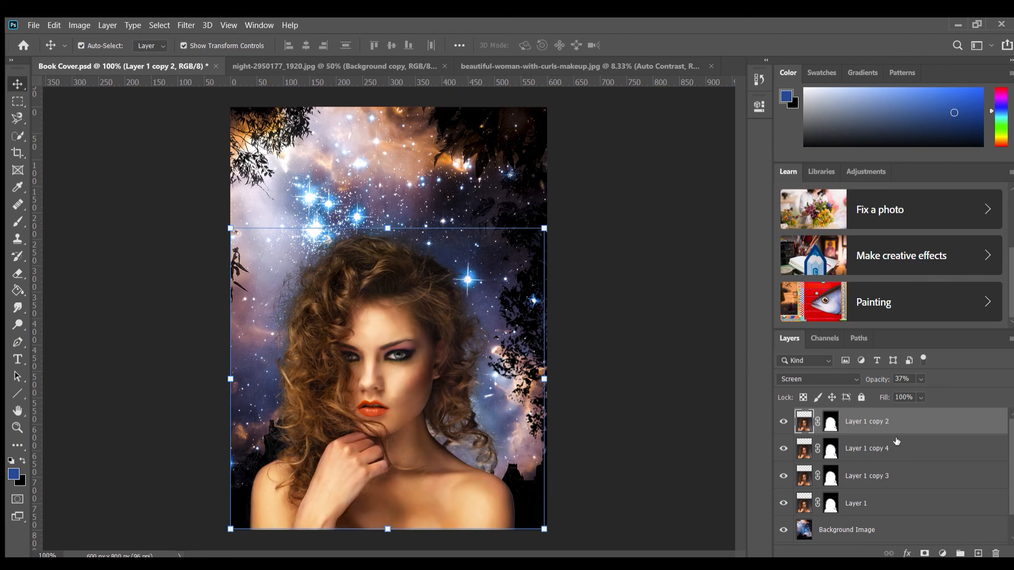
left_click(917, 449)
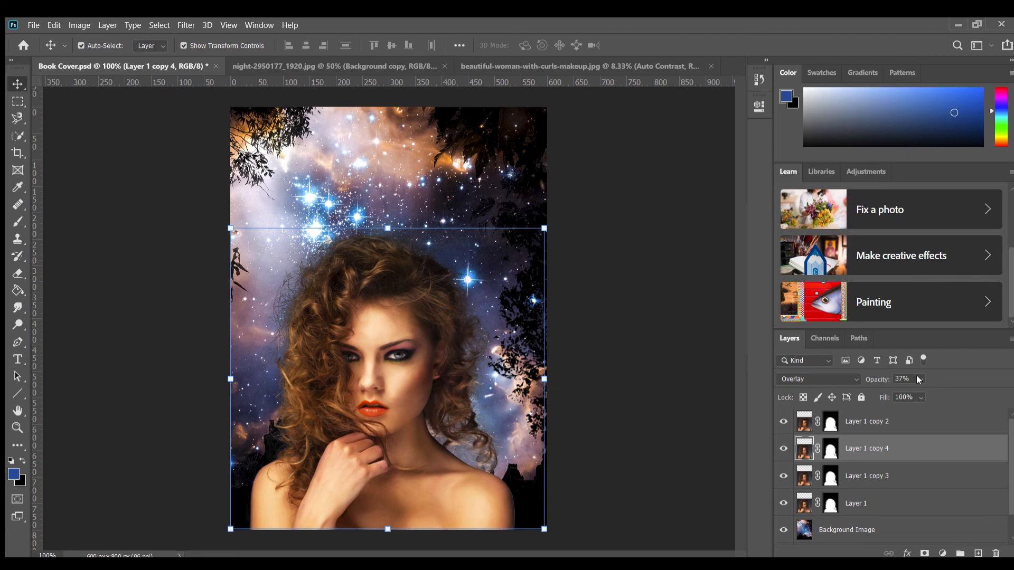
Experiment with Layer 1 copy 2 in Screen and Multiply modes, trying opacities of 18%, 100% and 0%, and deselect the layer
left_click(913, 421)
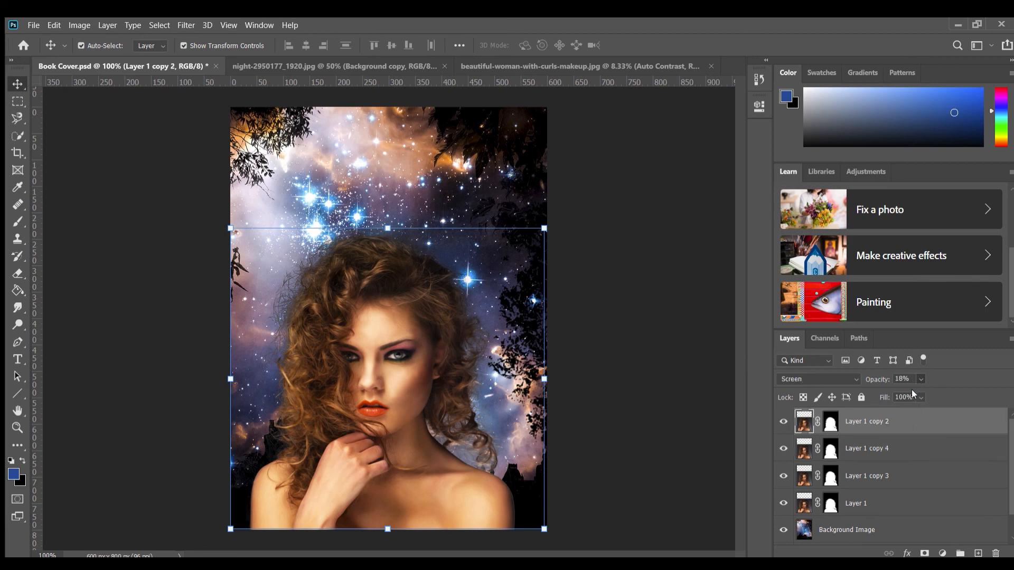
left_click_drag(911, 390, 1010, 390)
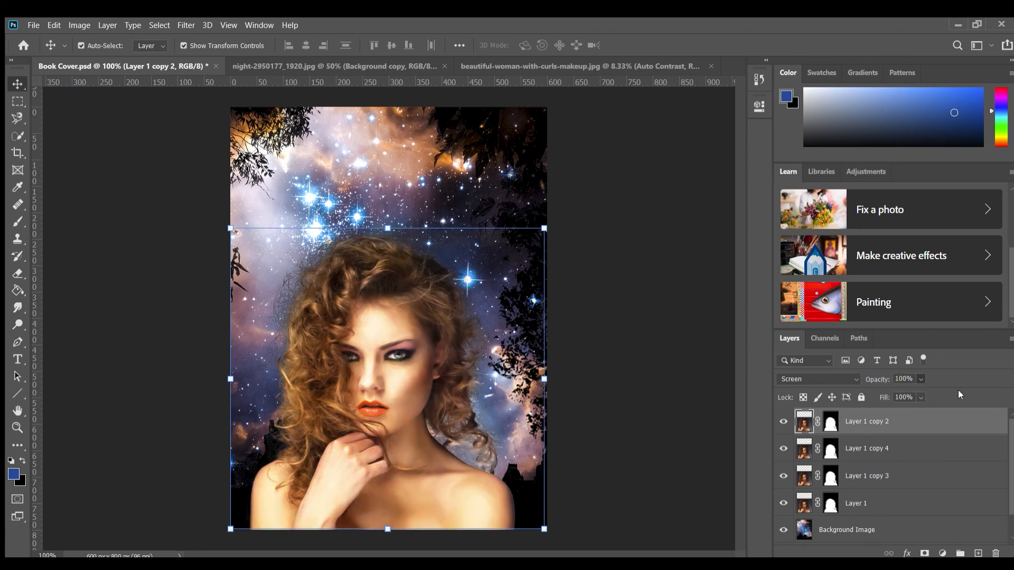
left_click(824, 375)
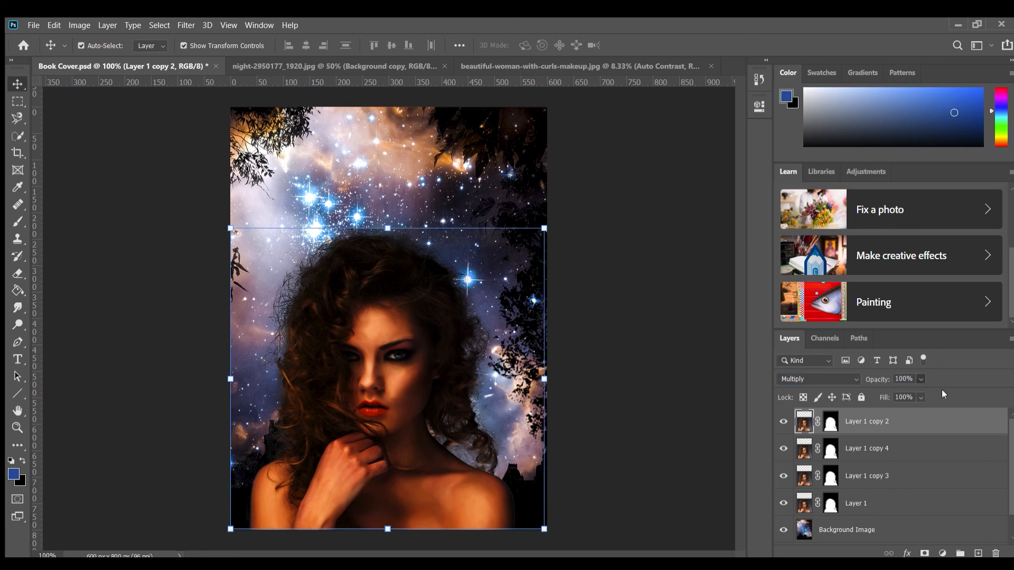
left_click_drag(876, 390, 852, 389)
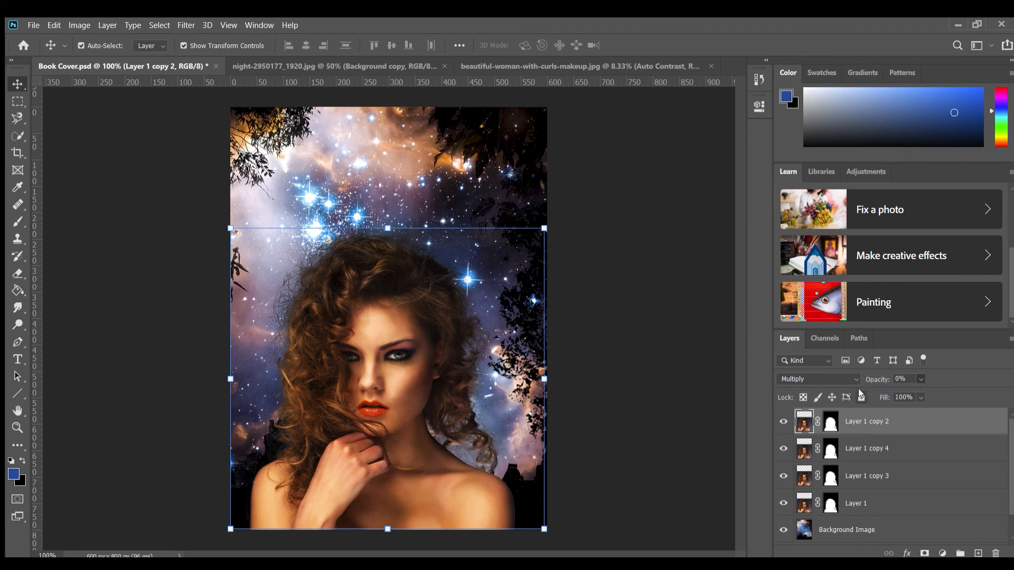
scroll(841, 373, "down", 5)
mouse_move(918, 388)
left_mouse_down()
mouse_move(974, 388)
mouse_move(921, 388)
left_mouse_up()
left_click(634, 437)
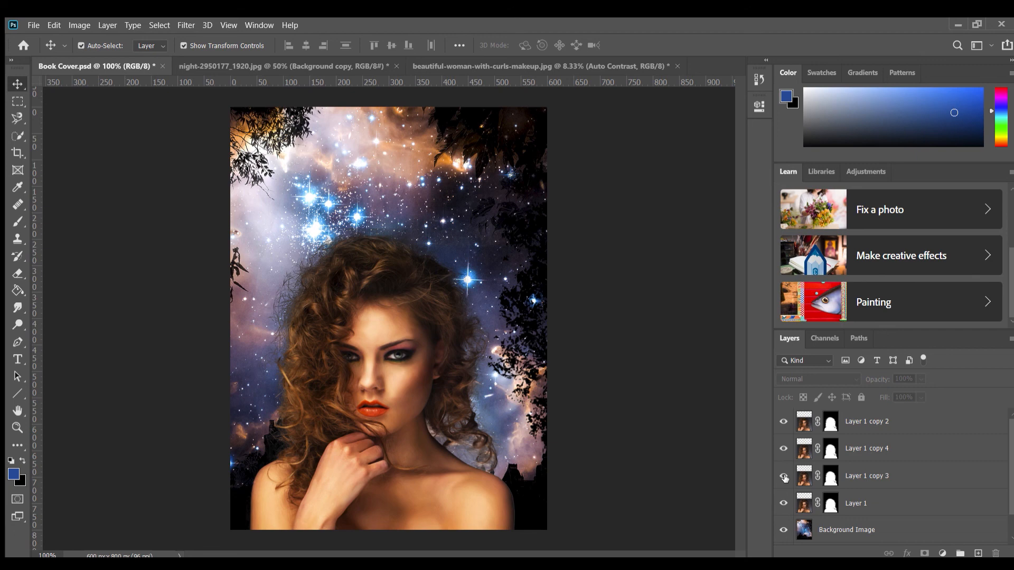
Compare the cover with Layer 1 copy 3 and the Overlay layer Layer 1 copy 4 each hidden and shown, and deselect all layers
left_click(784, 477)
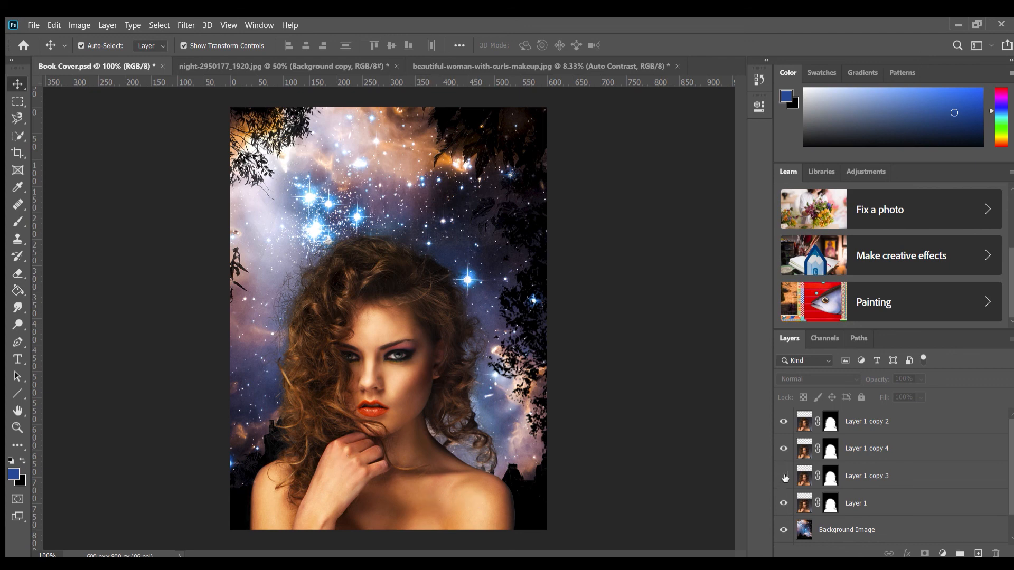
left_click(782, 477)
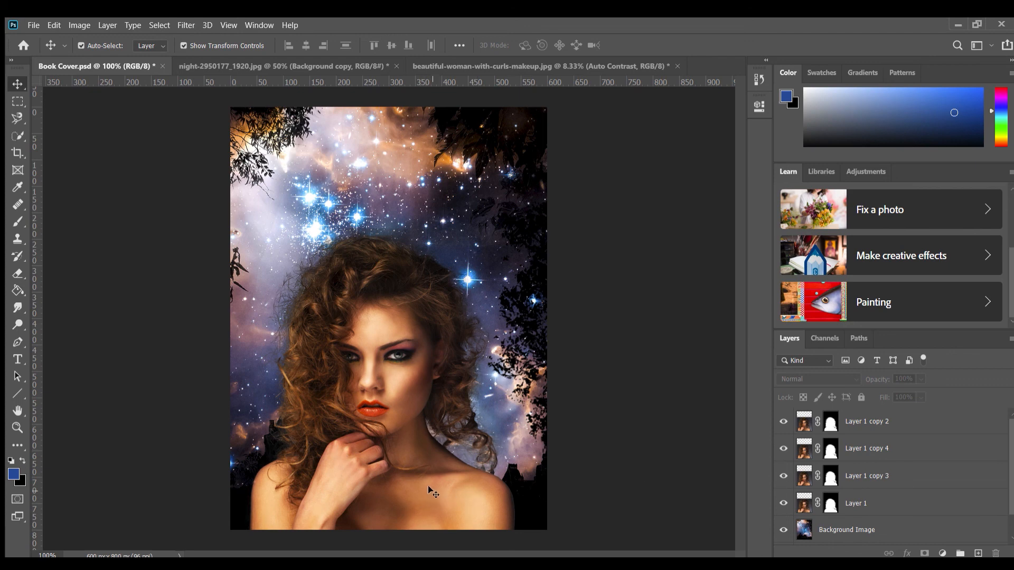
left_click(782, 449)
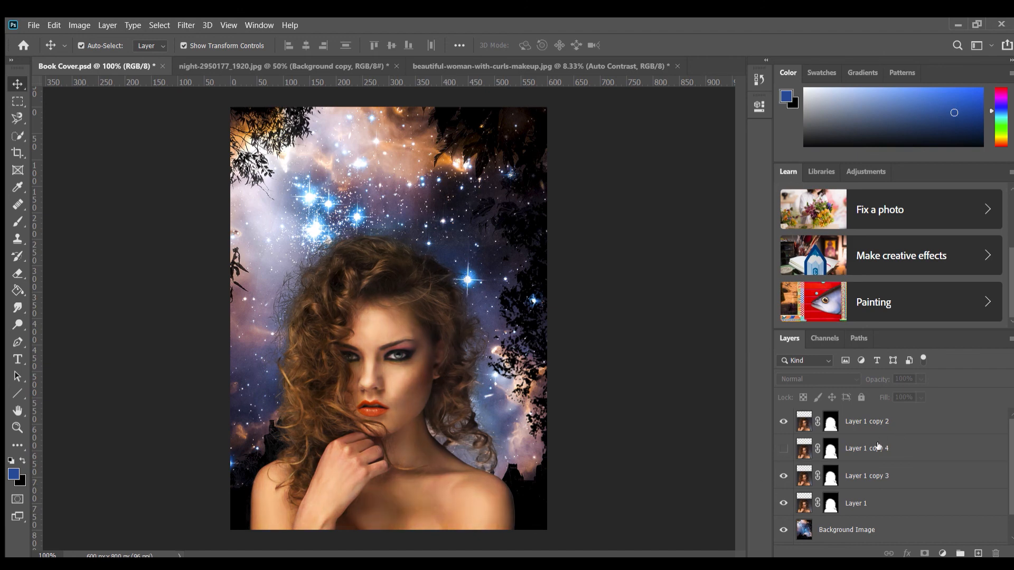
left_click(912, 449)
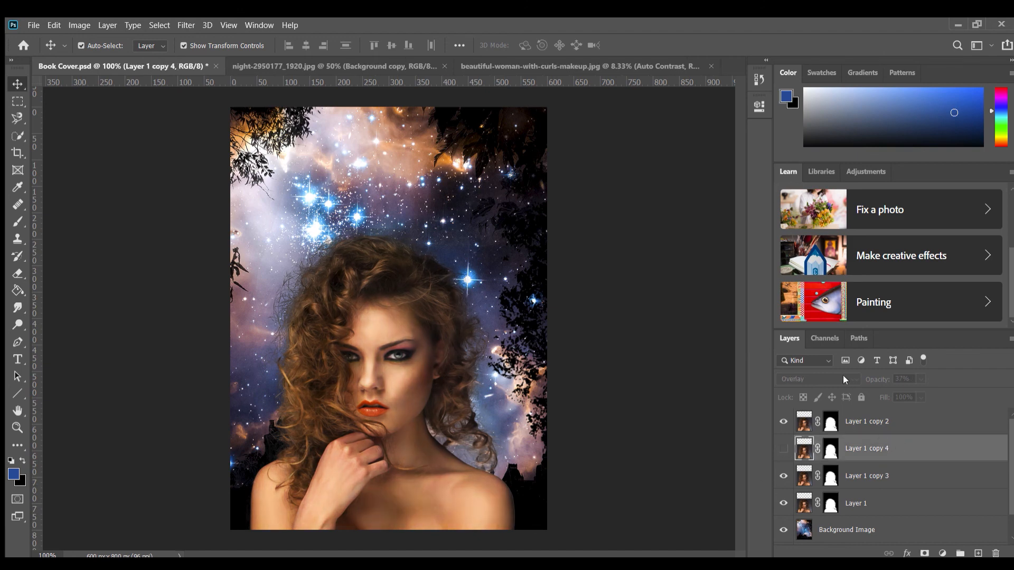
left_click(782, 449)
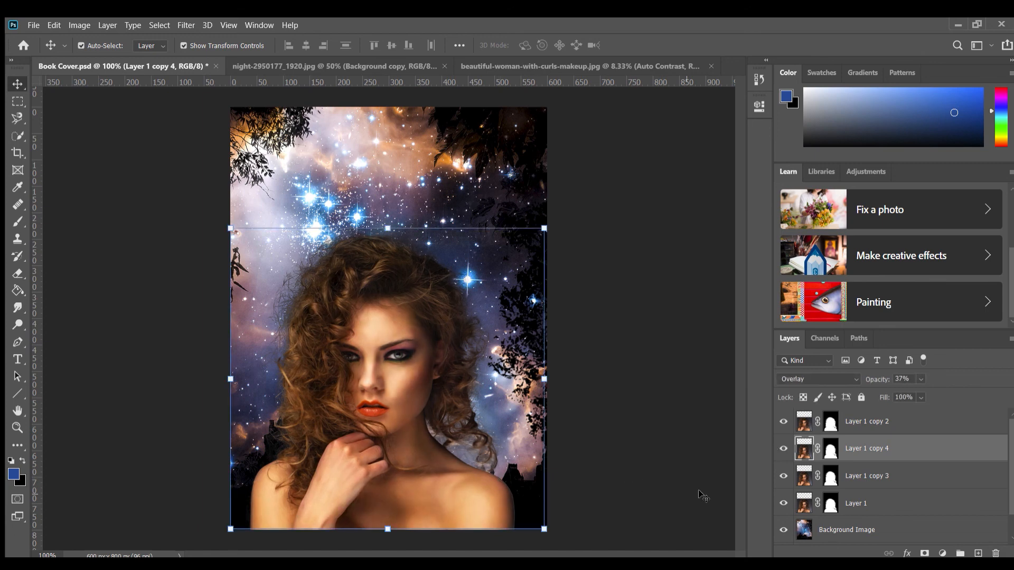
left_click(784, 448)
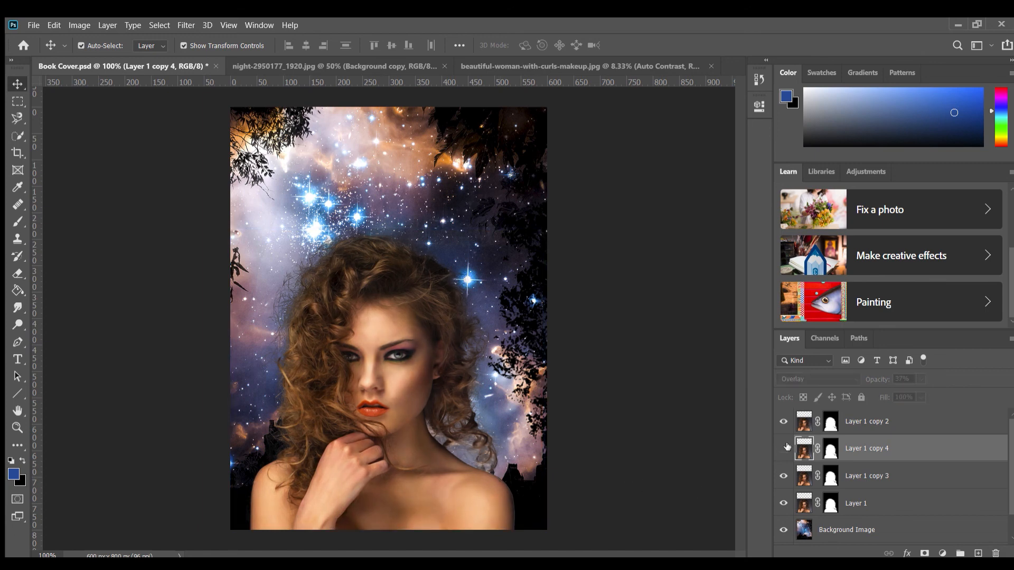
left_click(785, 450)
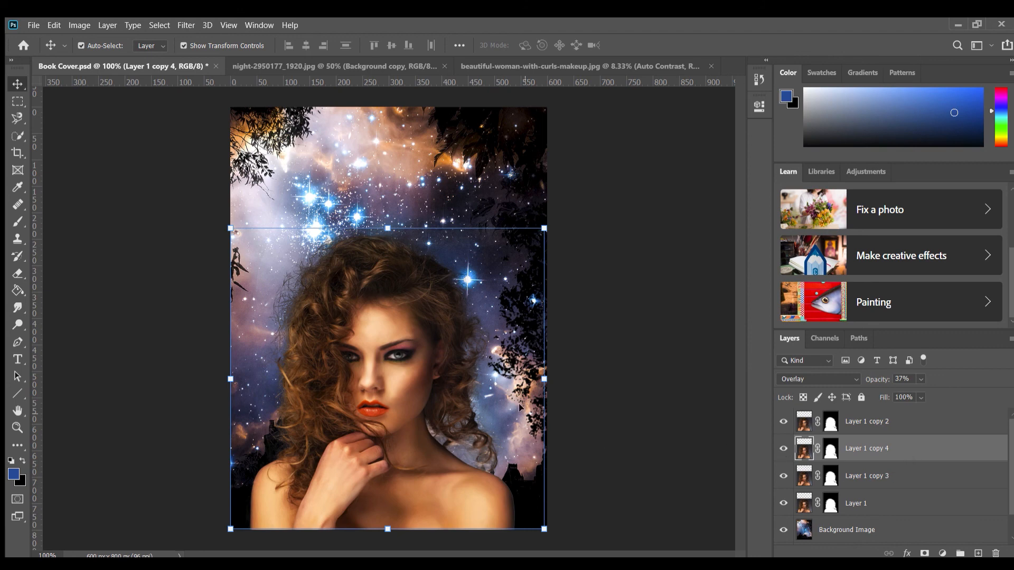
left_click(606, 422)
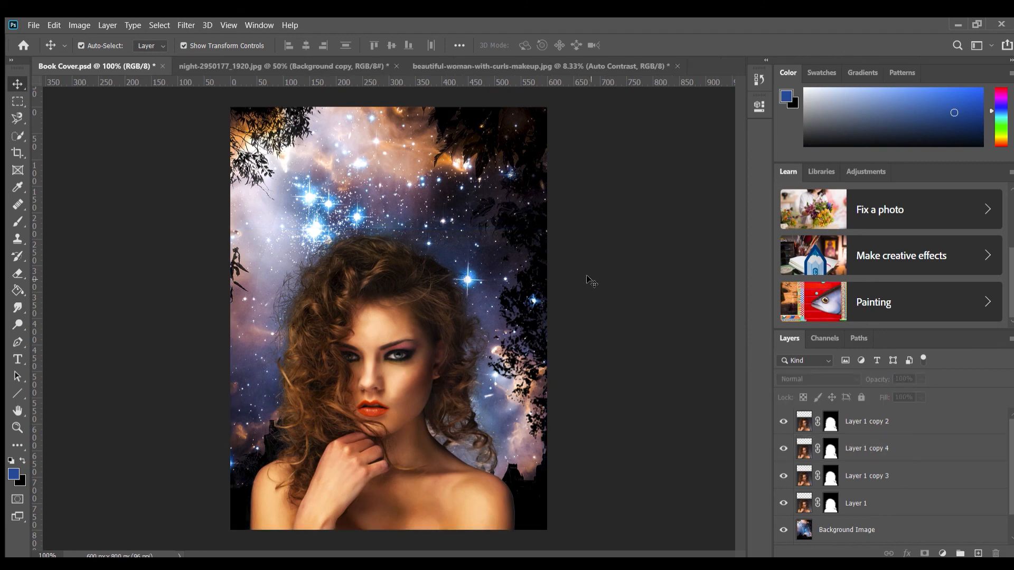